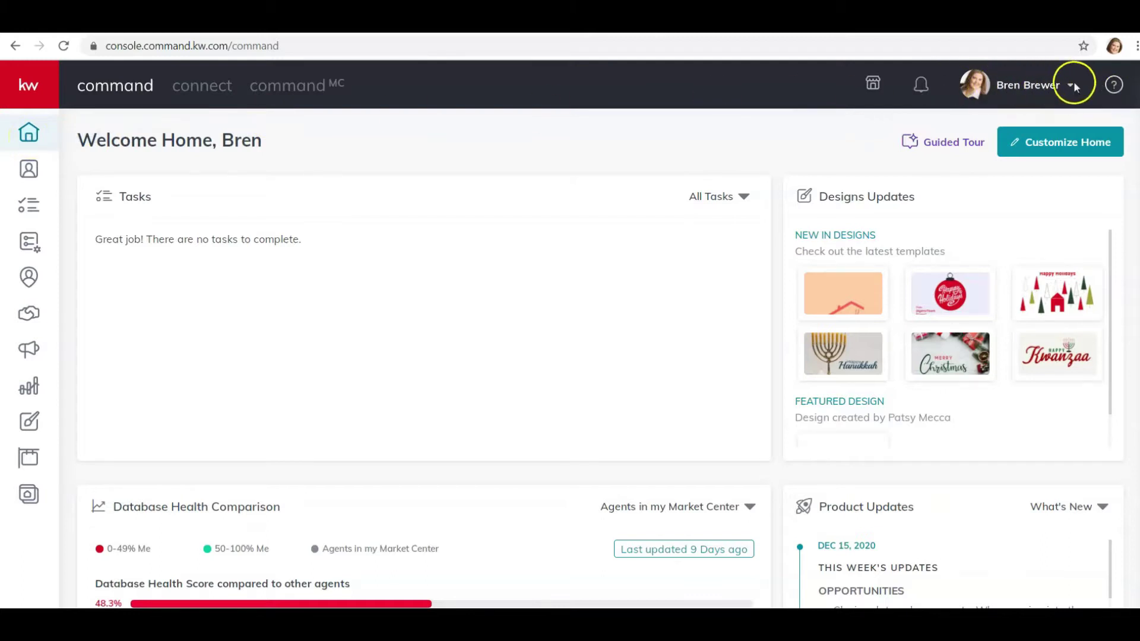
# - Open the account settings to view Connected Apps, where DocuSign is connected
pyautogui.click(1050, 87)
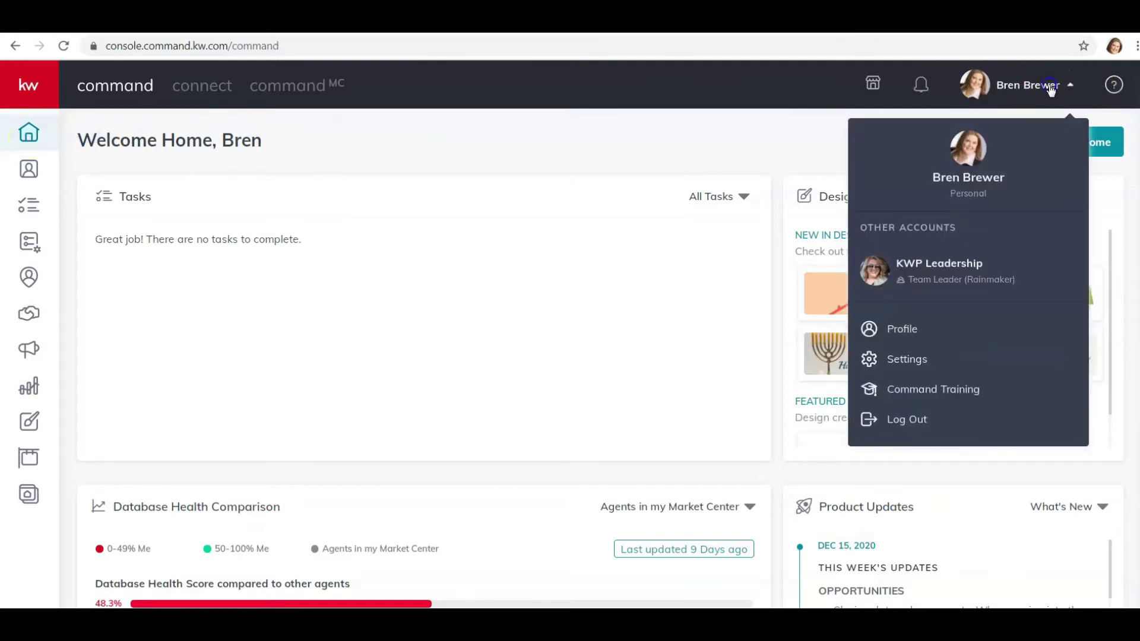
pyautogui.click(902, 360)
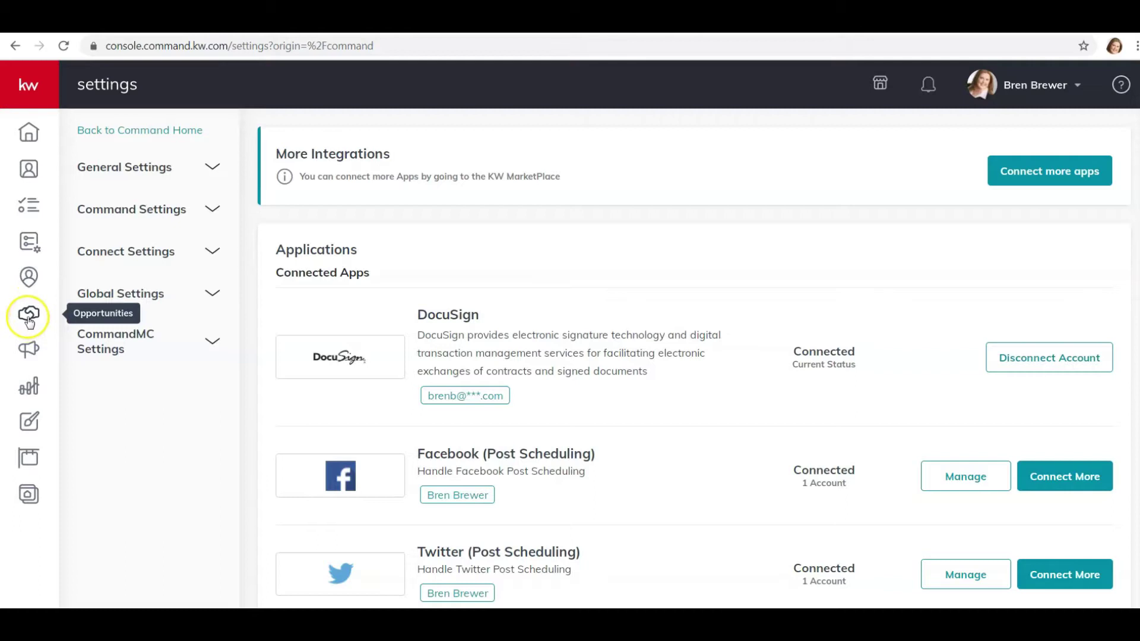
# - Open Opportunities, glance at the KWP Leadership pipeline, then return to the agent's own listings and buyers
pyautogui.click(29, 316)
pyautogui.click(29, 317)
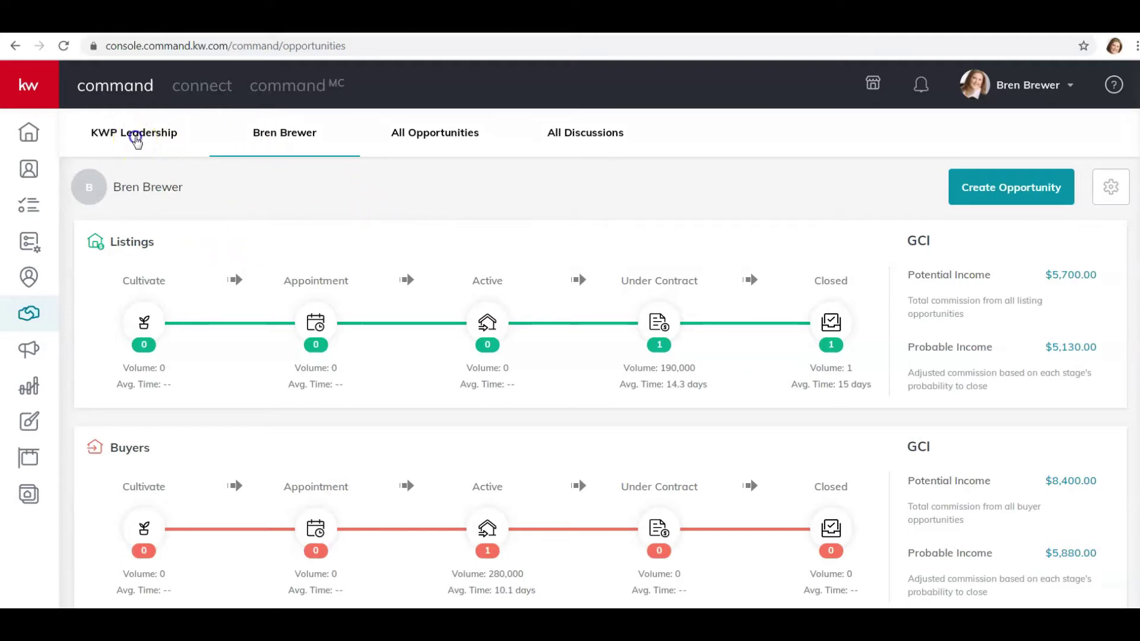
pyautogui.click(136, 140)
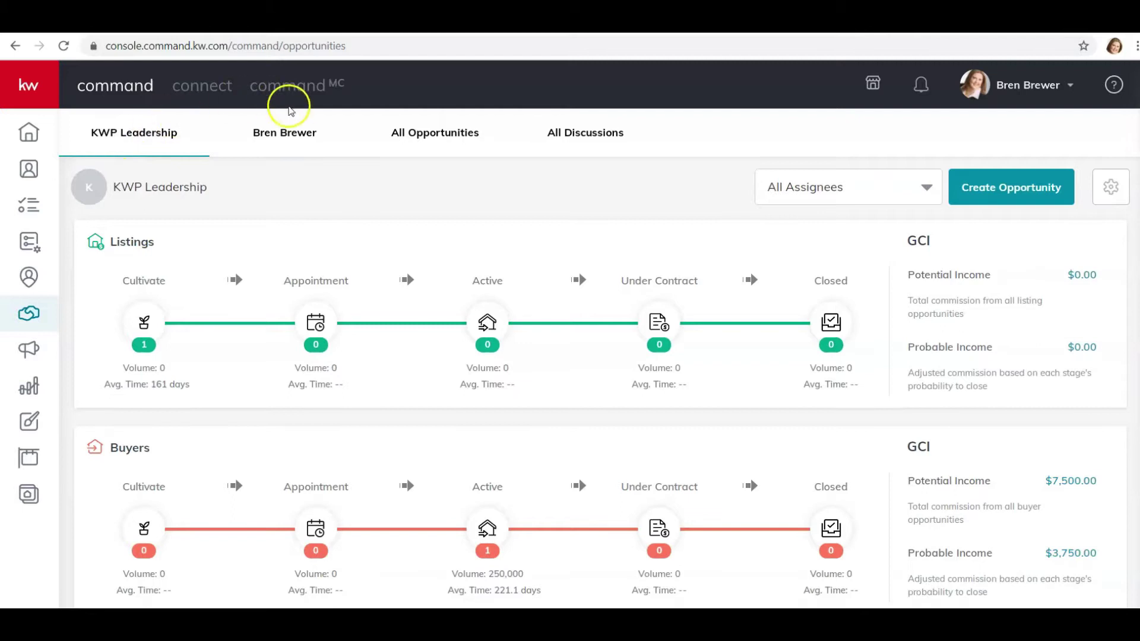
pyautogui.click(294, 134)
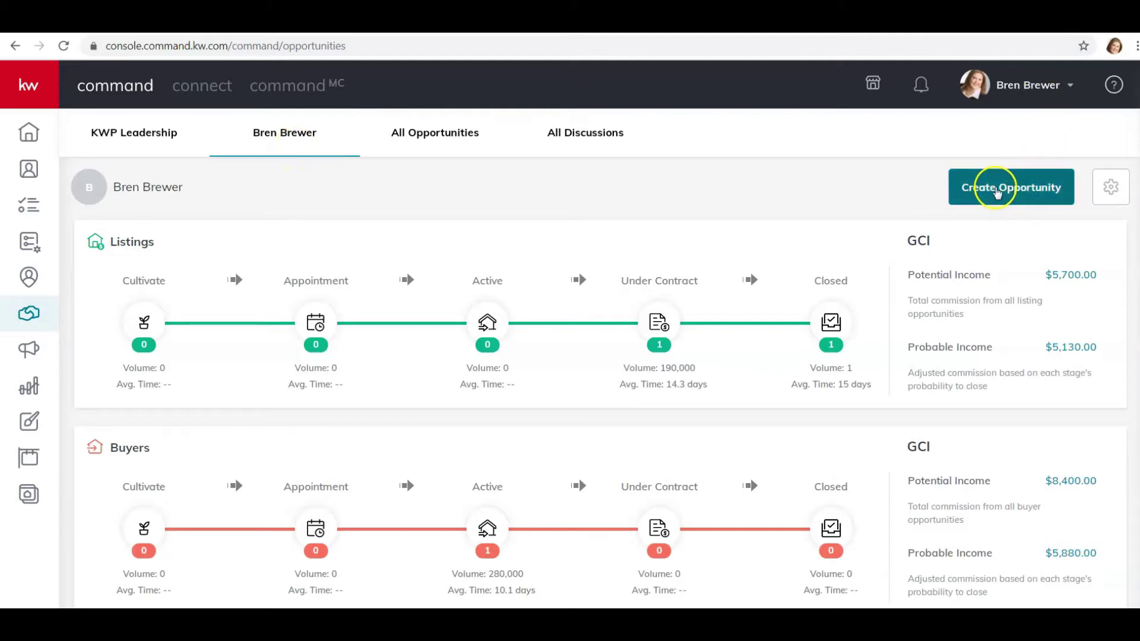
# - Start a new opportunity and look over the team choices without assigning one
pyautogui.click(996, 188)
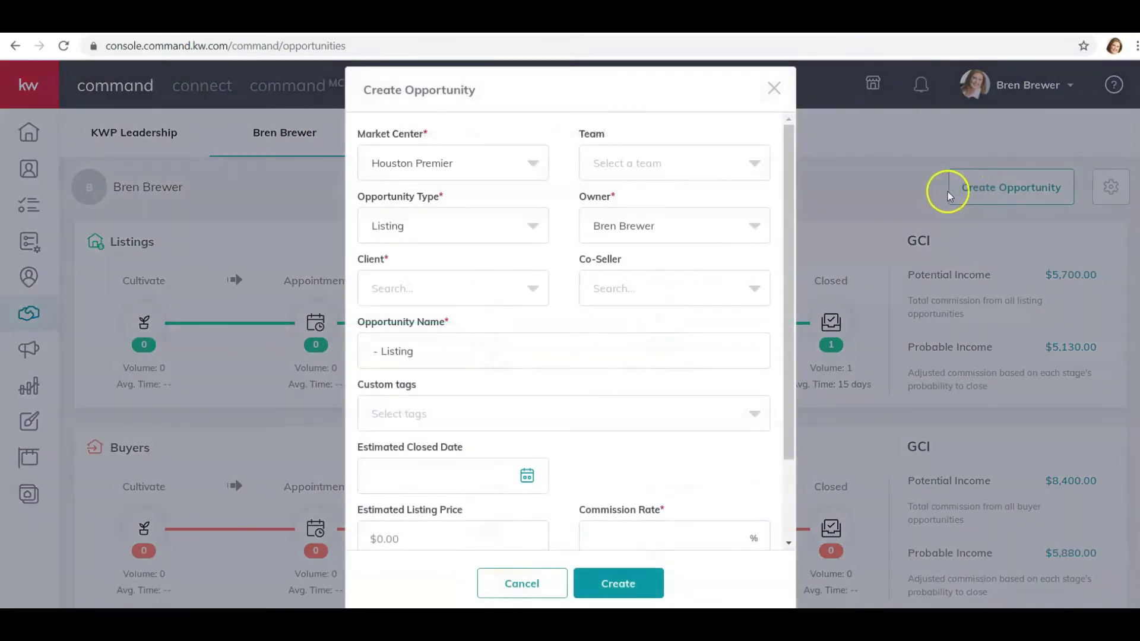
pyautogui.click(619, 165)
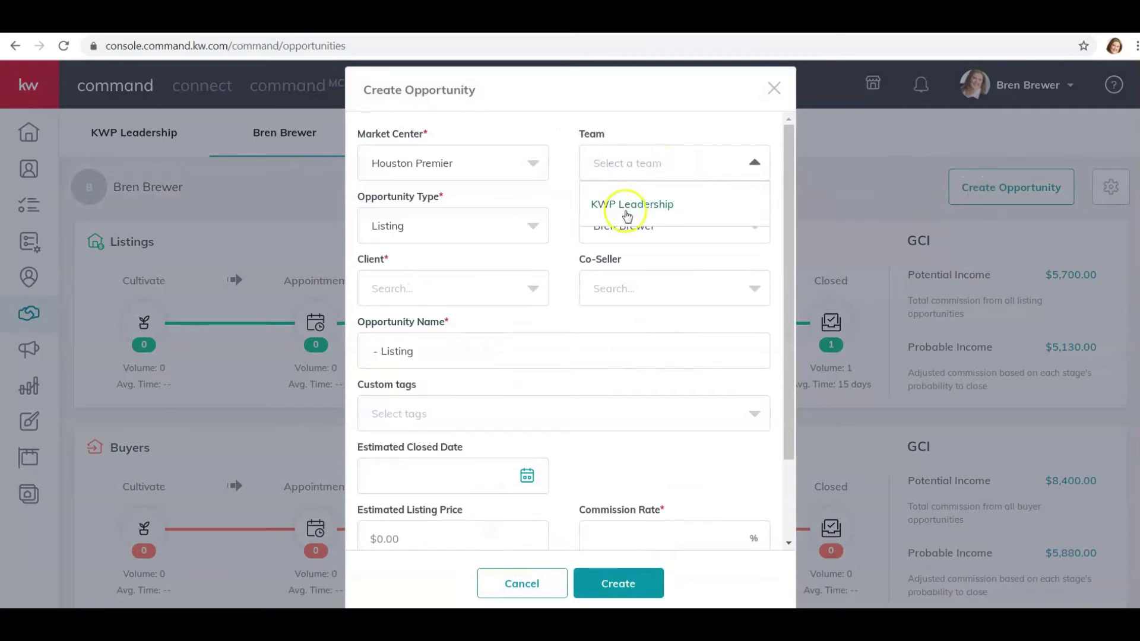
pyautogui.click(650, 135)
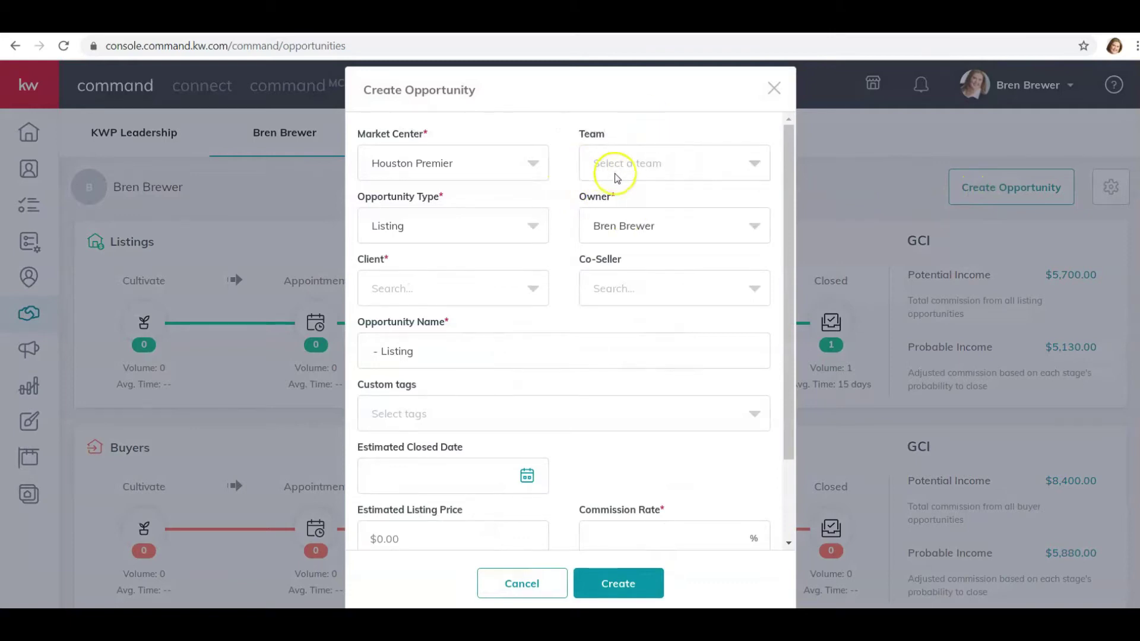
pyautogui.click(625, 173)
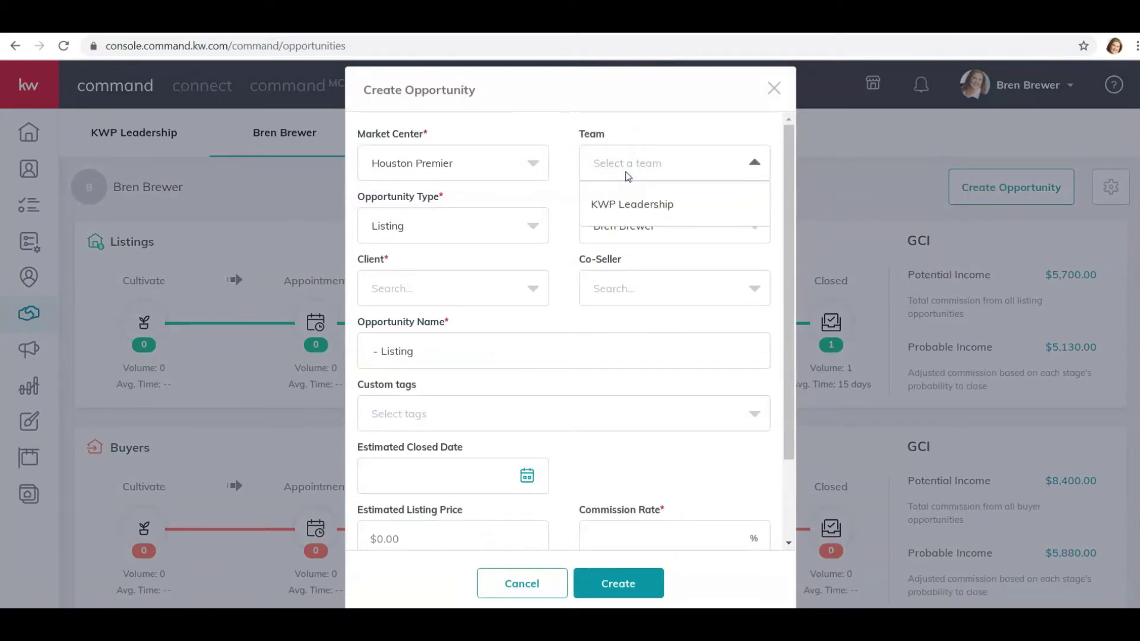
pyautogui.click(655, 171)
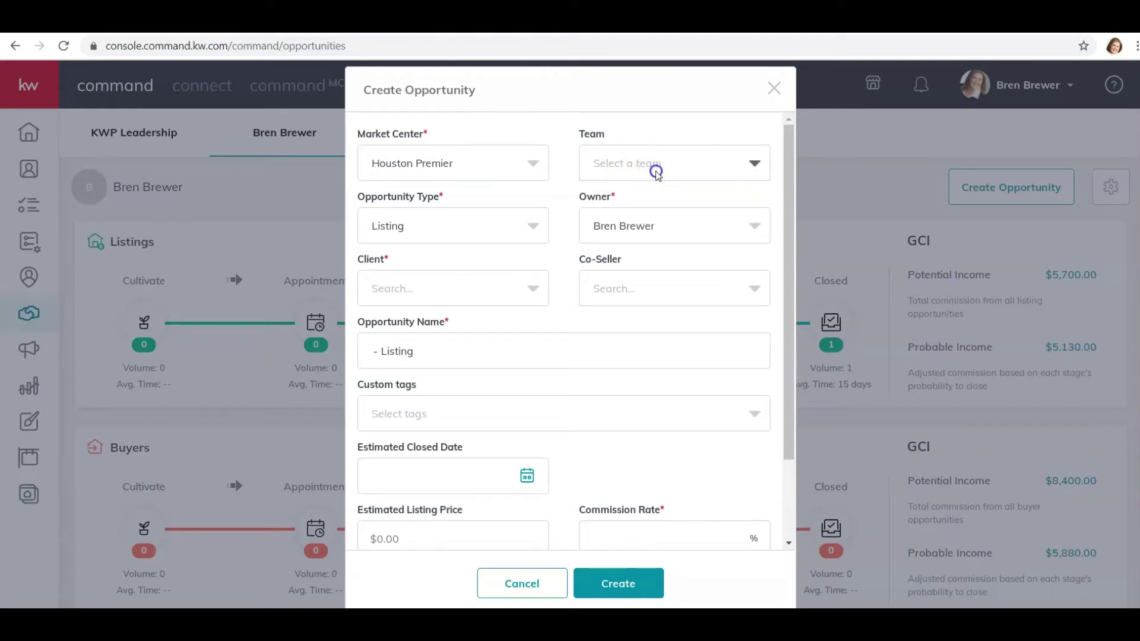
# - Keep the opportunity type as Listing and search for and select the client
pyautogui.click(419, 232)
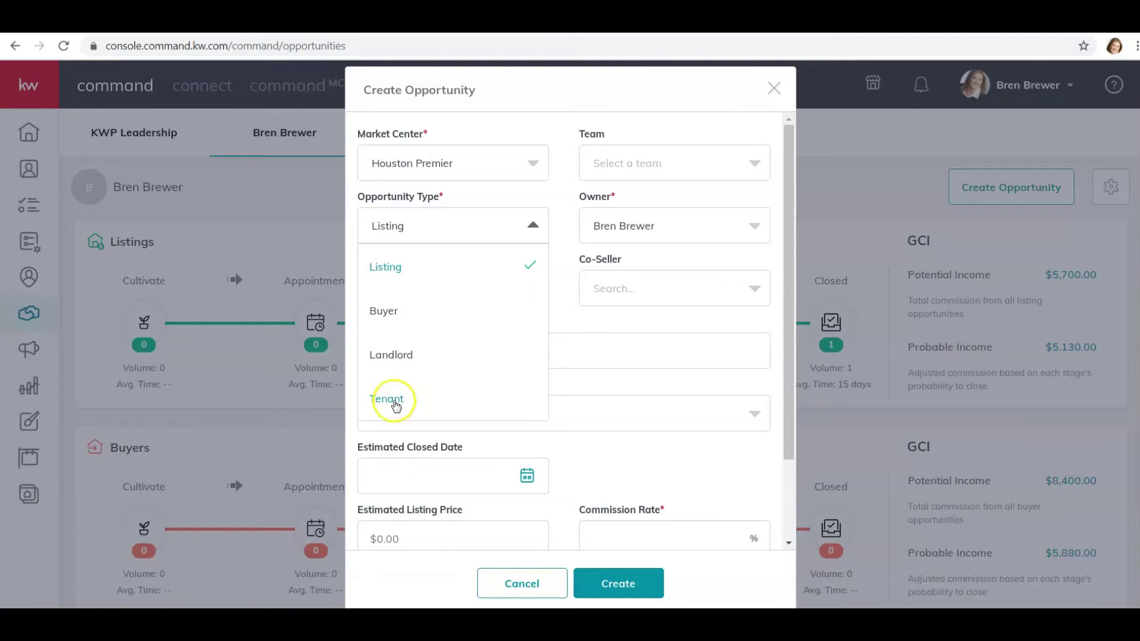
pyautogui.click(387, 265)
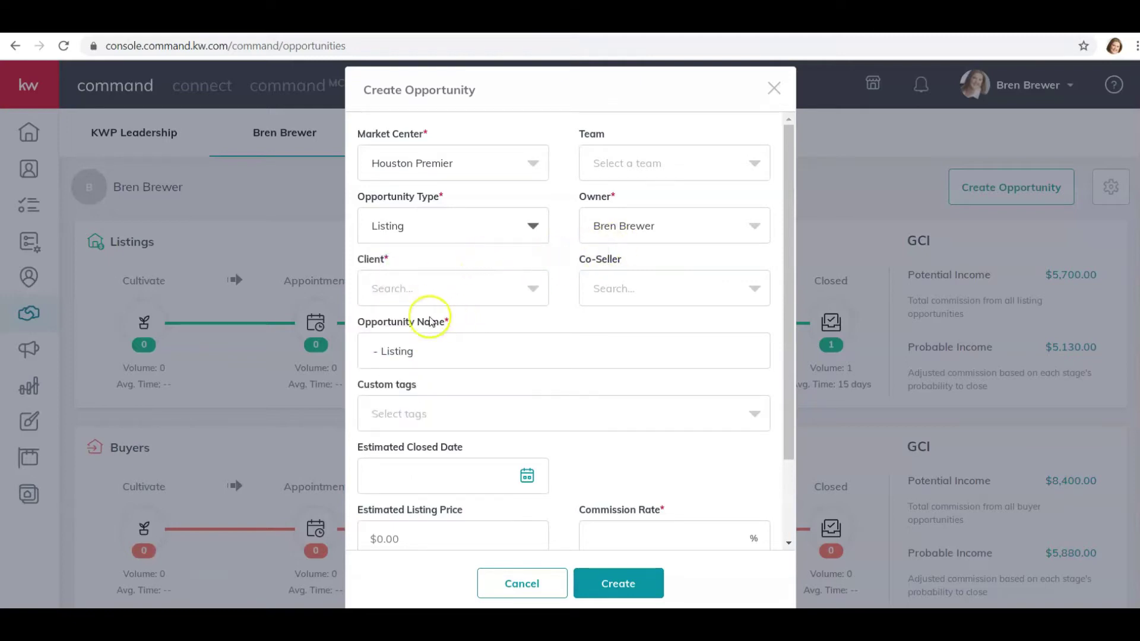
pyautogui.click(437, 292)
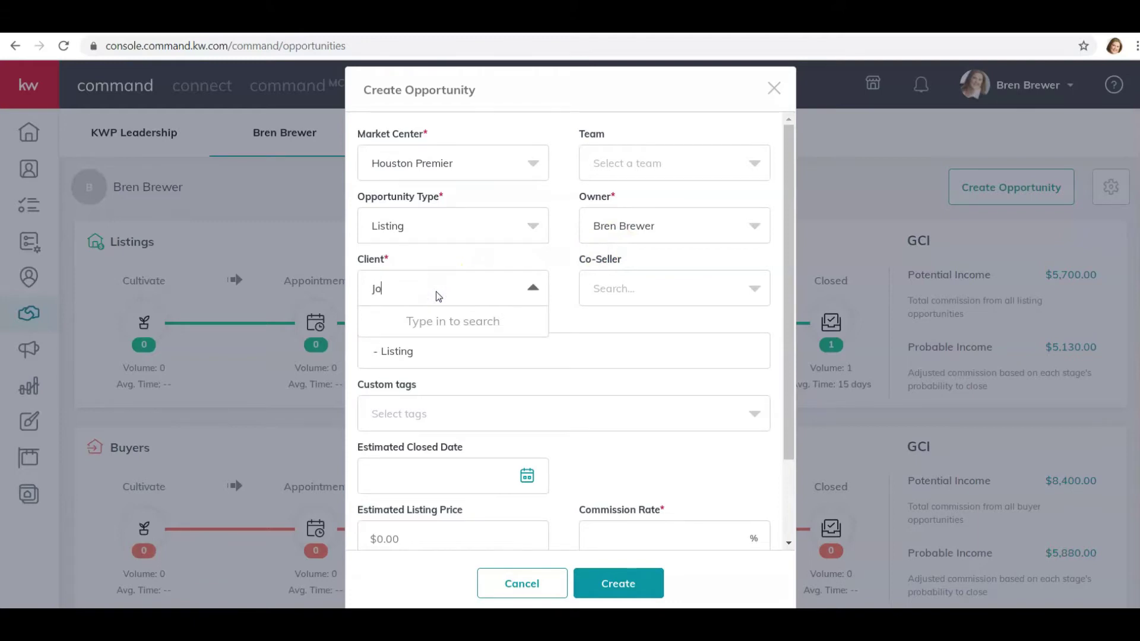
pyautogui.click(414, 325)
# - Check the empty tags list and set the estimated closed date to 1/29/2021
pyautogui.scroll(-2, 542, 359)
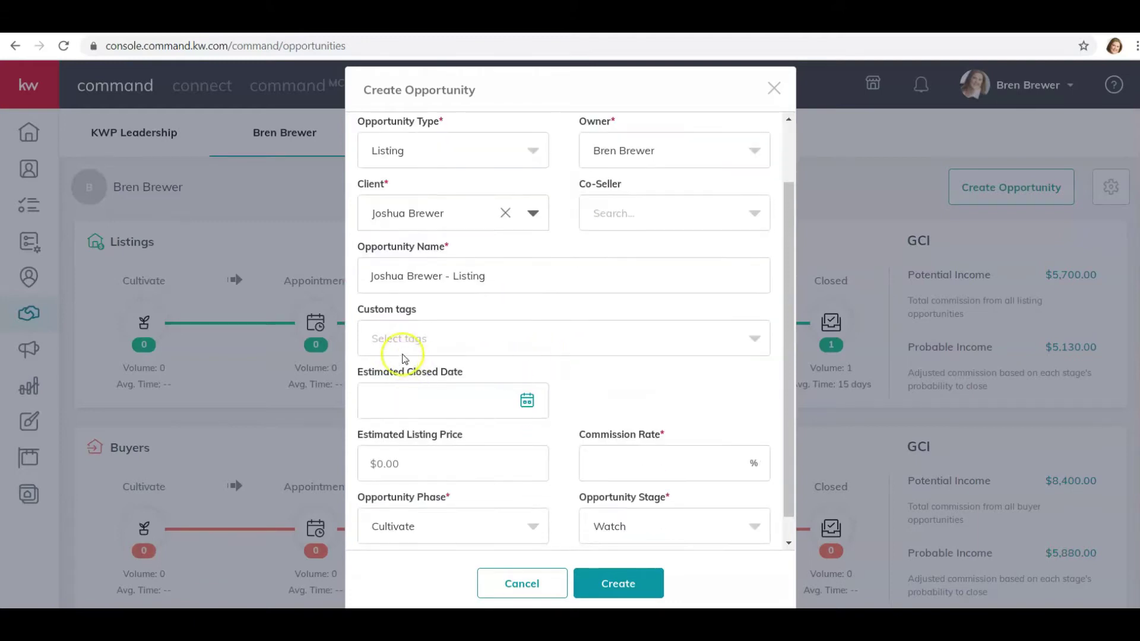
pyautogui.click(706, 344)
pyautogui.click(707, 344)
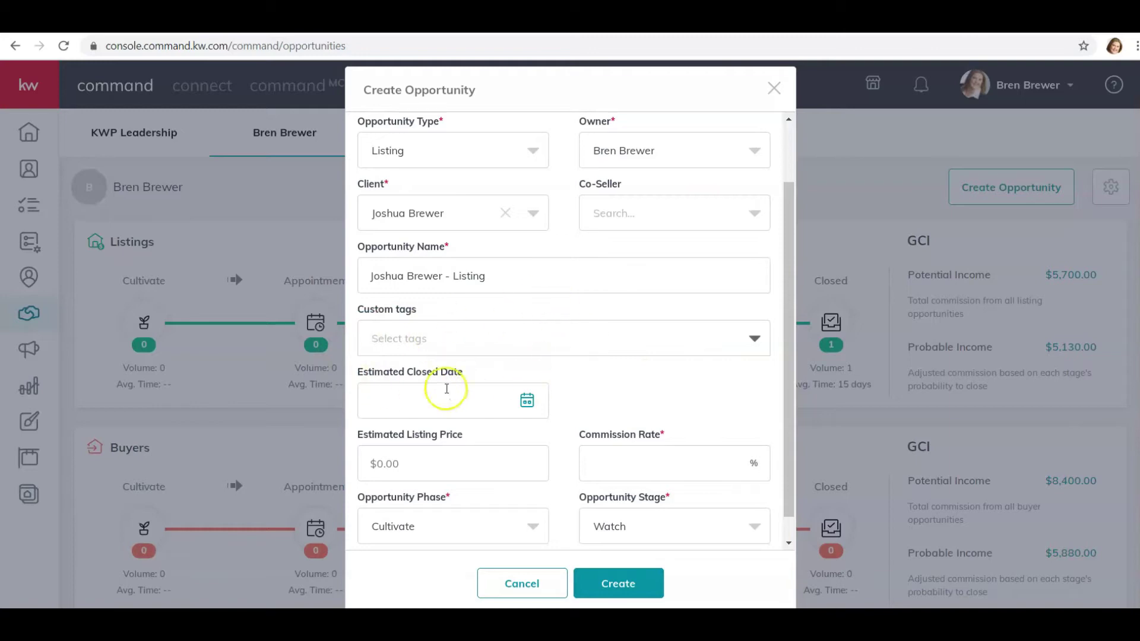
pyautogui.click(526, 399)
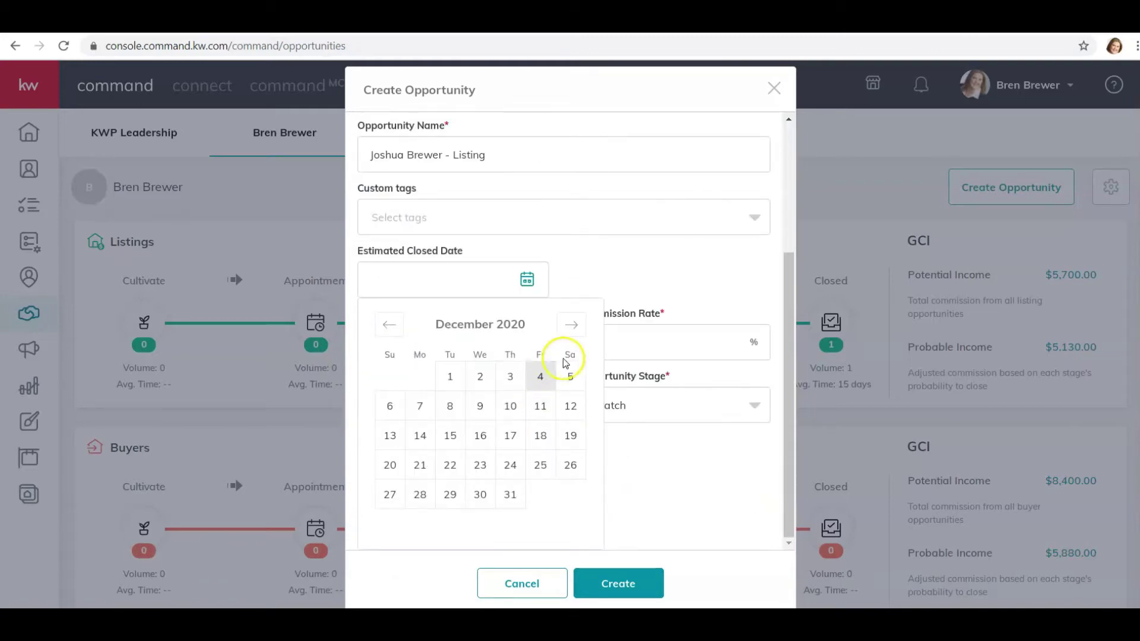
pyautogui.click(571, 324)
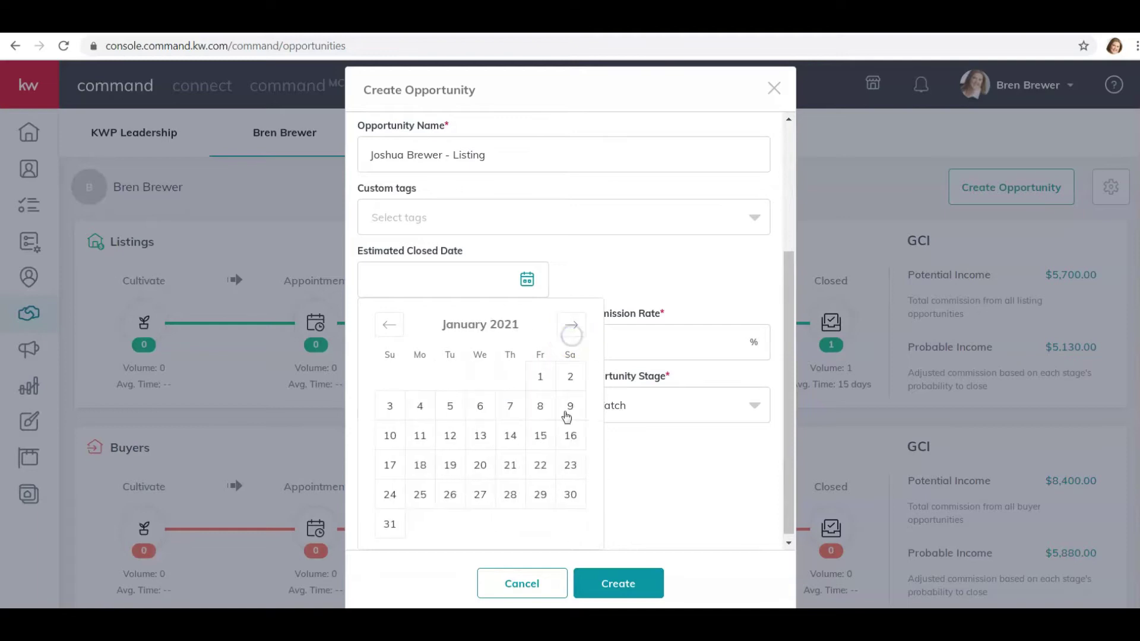
pyautogui.click(539, 493)
# - Enter the $250,000 estimated listing price and keep the 3% commission rate
pyautogui.scroll(-1, 531, 315)
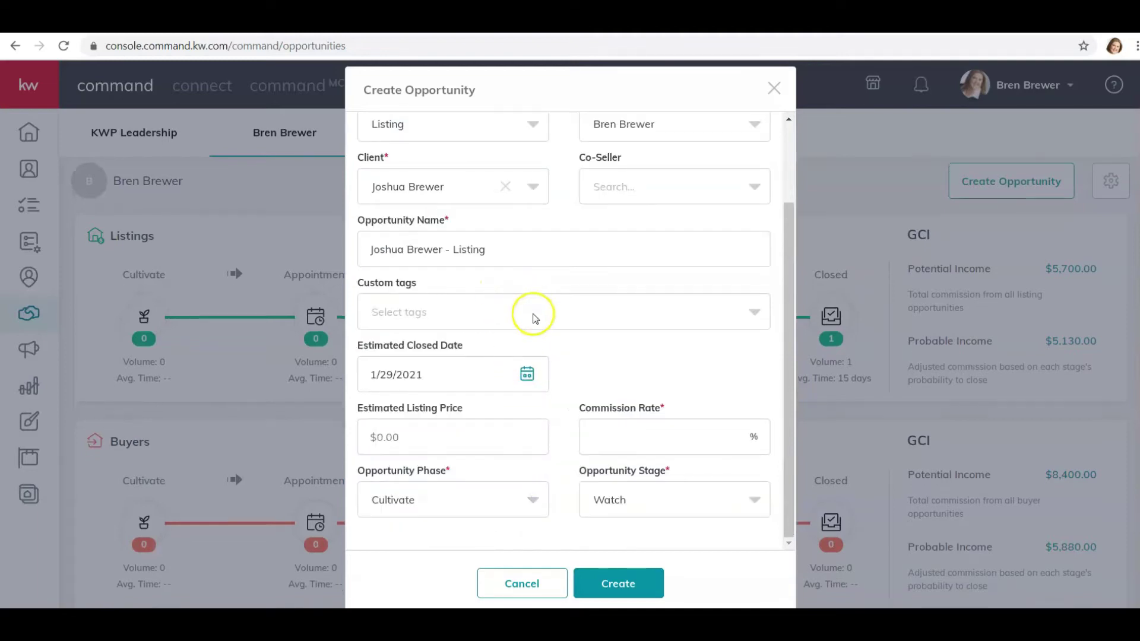
pyautogui.click(448, 425)
pyautogui.write('25')
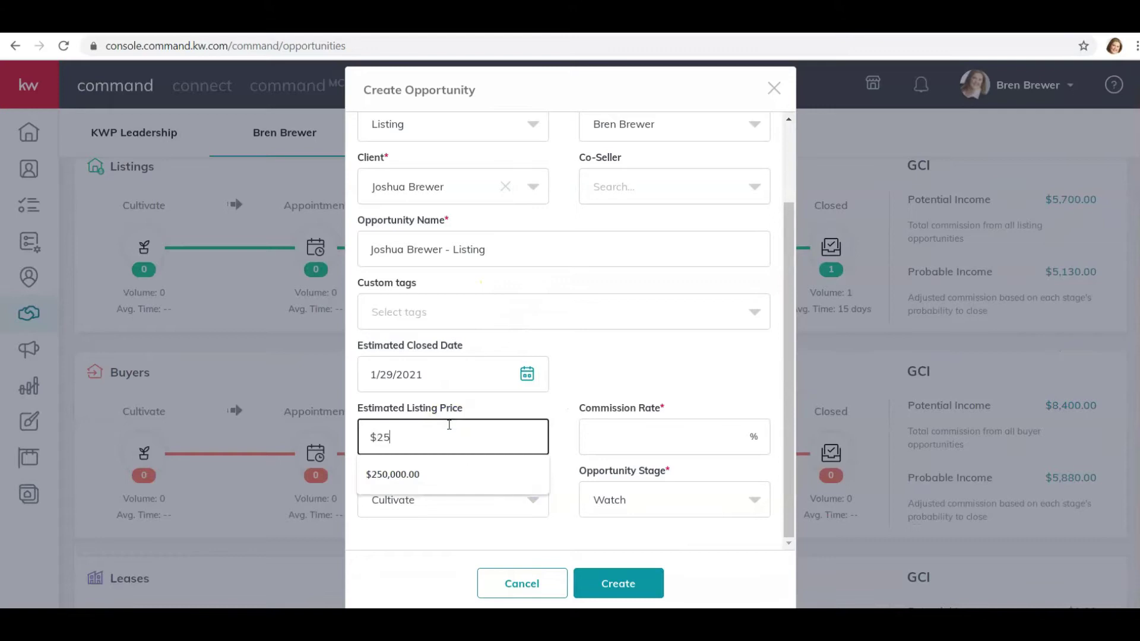
pyautogui.write(',000')
pyautogui.press('Tab')
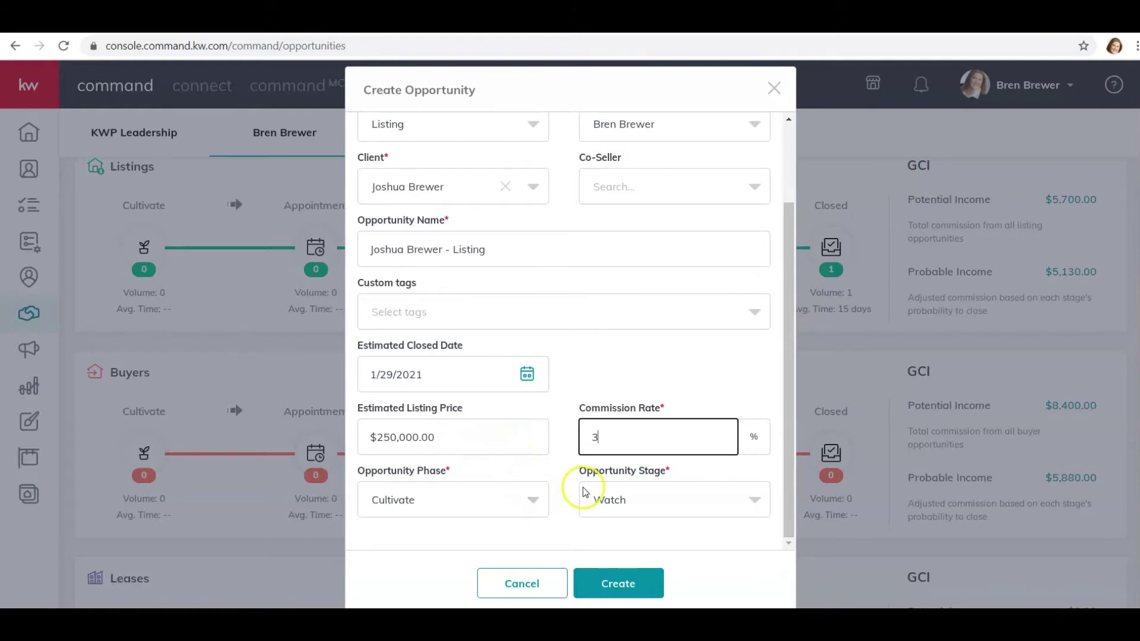
pyautogui.press('Tab')
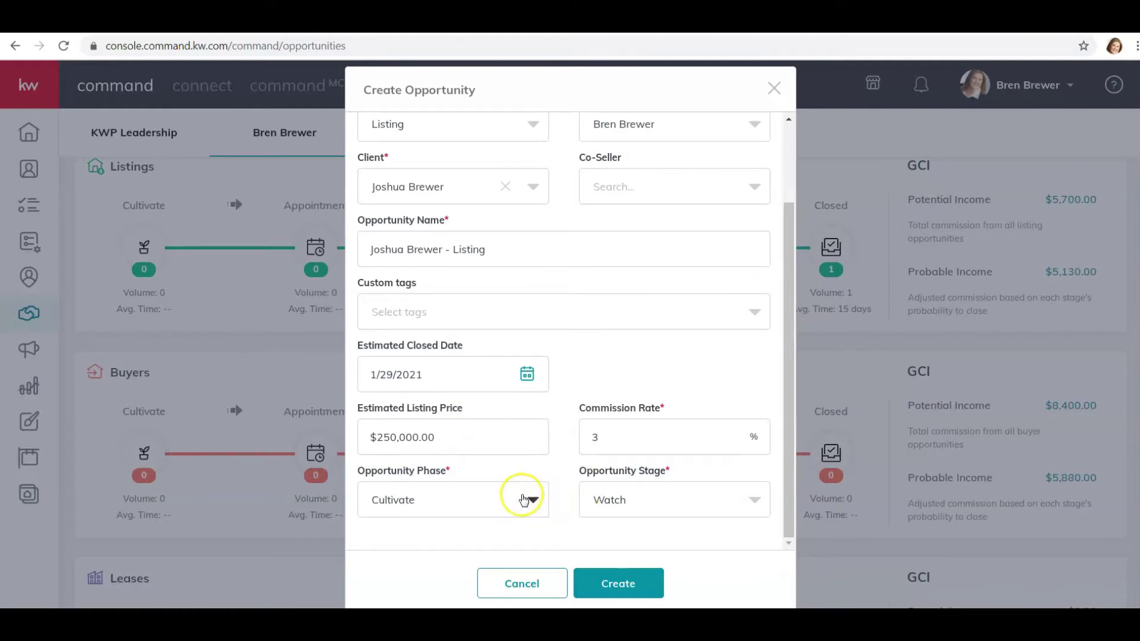
# - Set the phase to Active, keep stage Listing Docs Signed, and create the opportunity
pyautogui.click(531, 500)
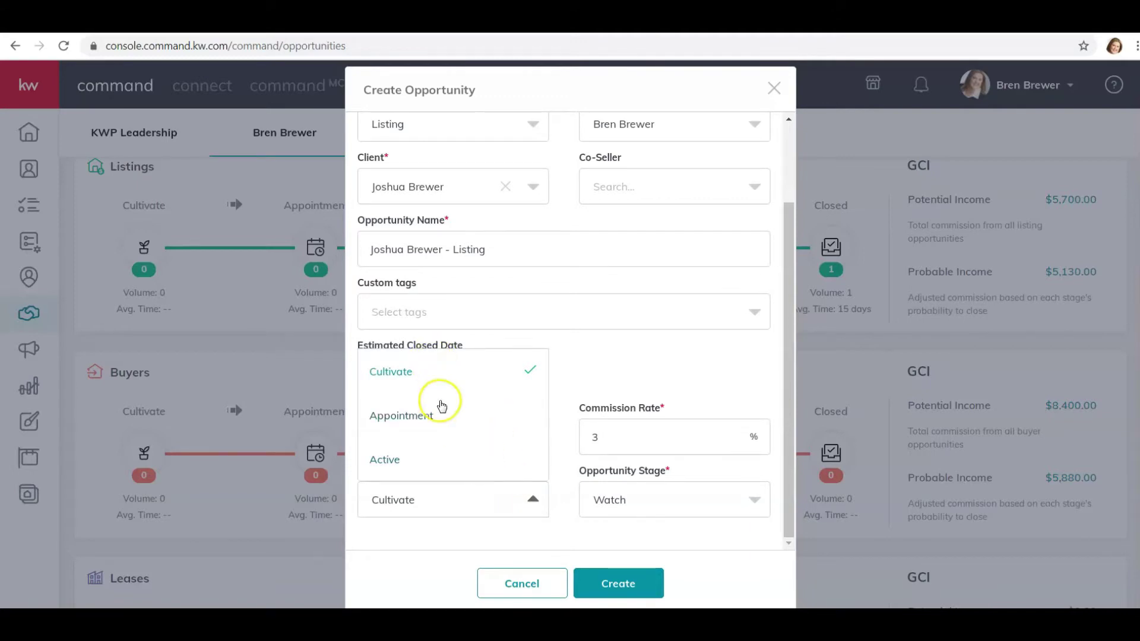
pyautogui.click(388, 462)
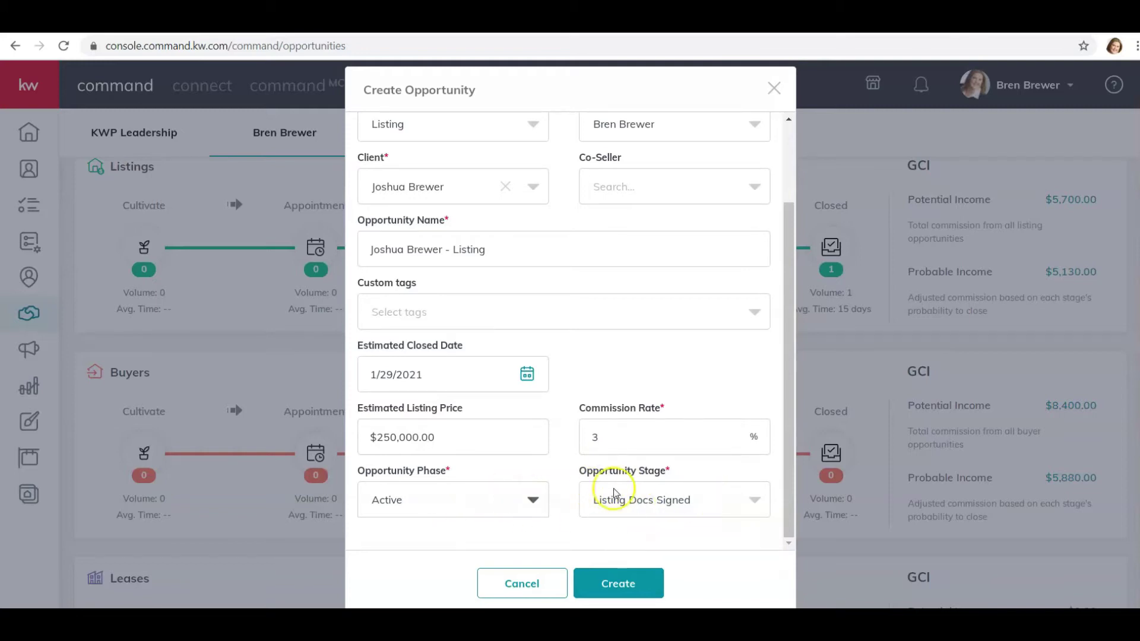
pyautogui.click(741, 500)
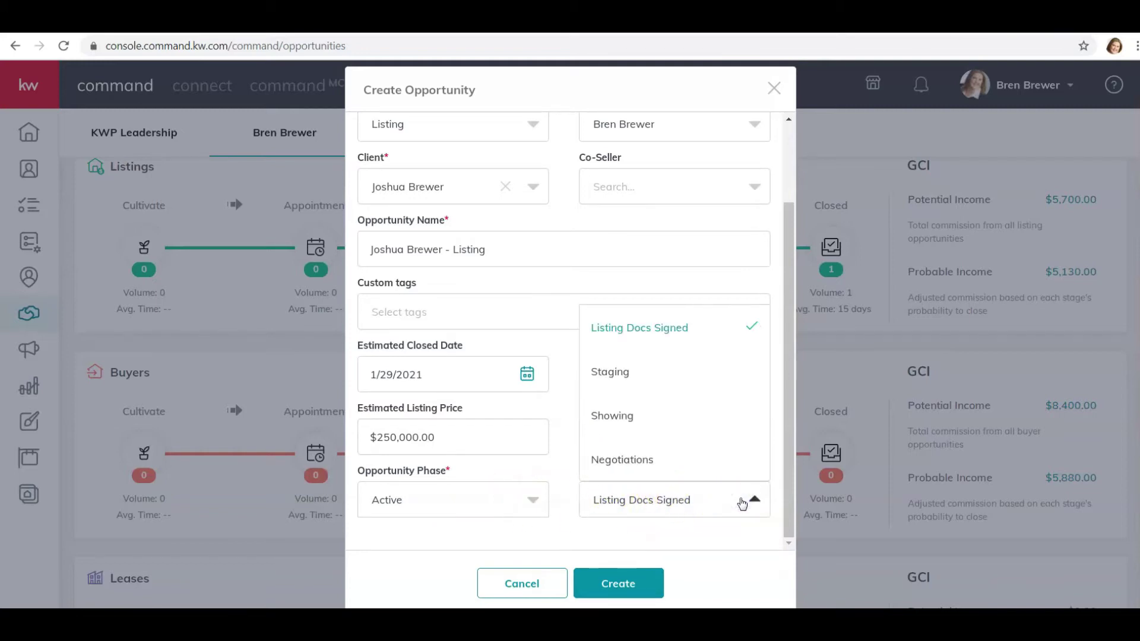
pyautogui.click(742, 502)
pyautogui.click(615, 585)
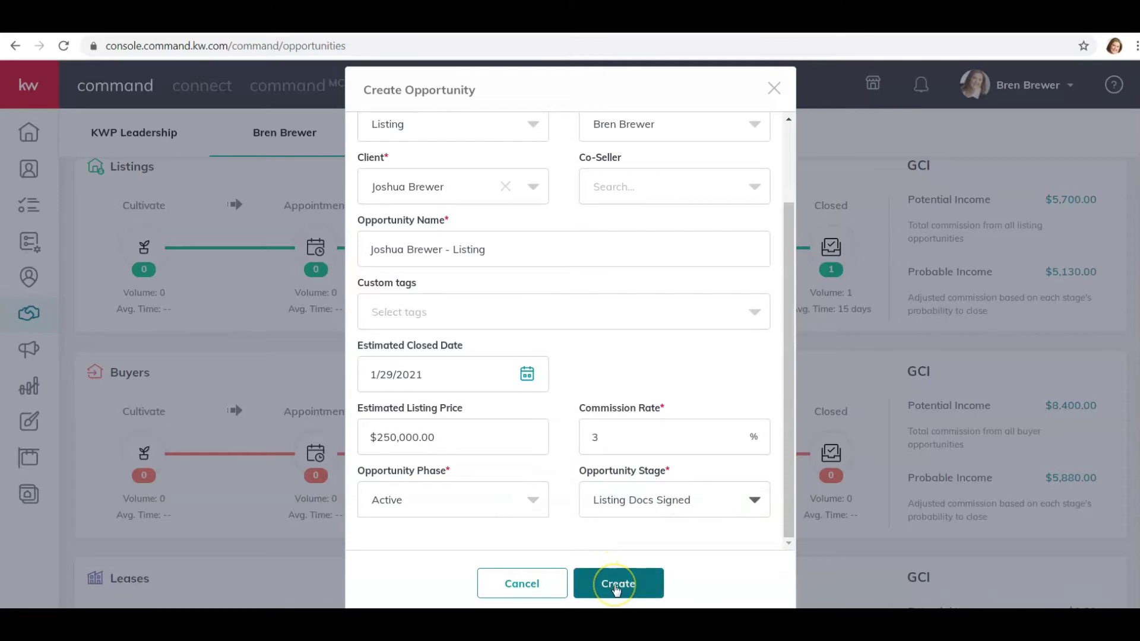
pyautogui.click(616, 585)
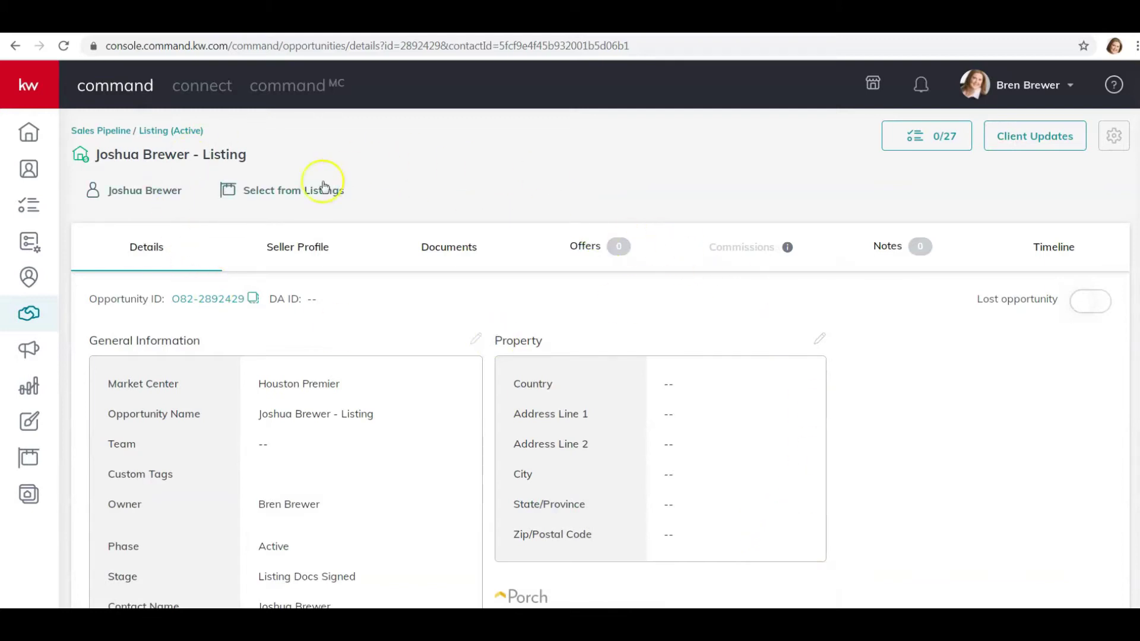
# - Scroll through the listing details: Active phase, 01/29/21 close, 3.00% commission, blank property fields
pyautogui.scroll(-3, 662, 338)
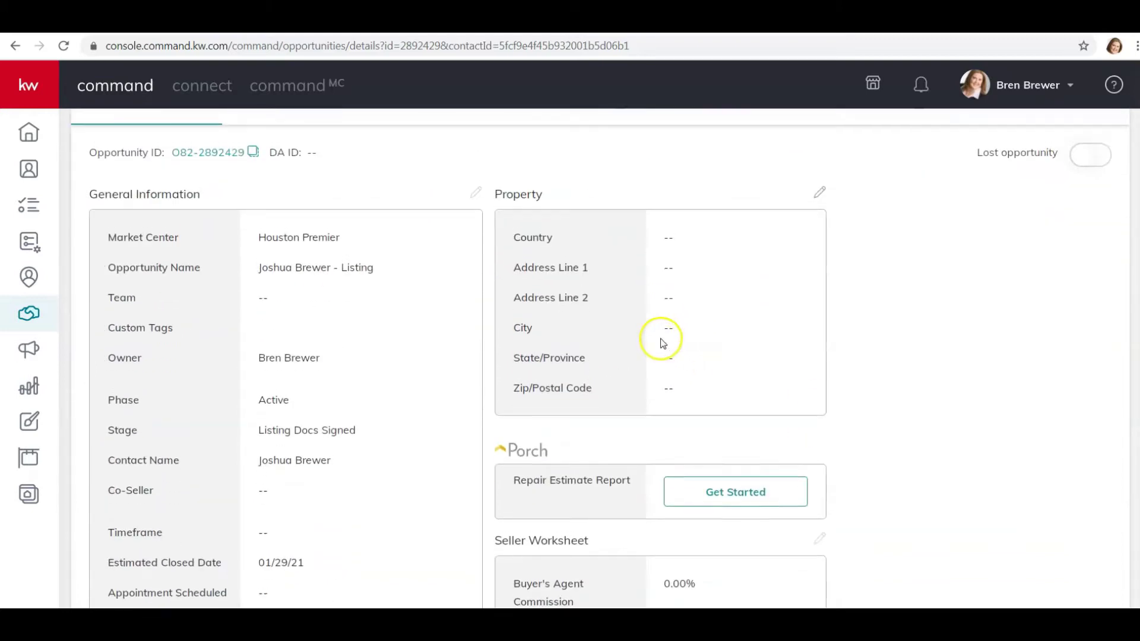
pyautogui.scroll(1, 663, 343)
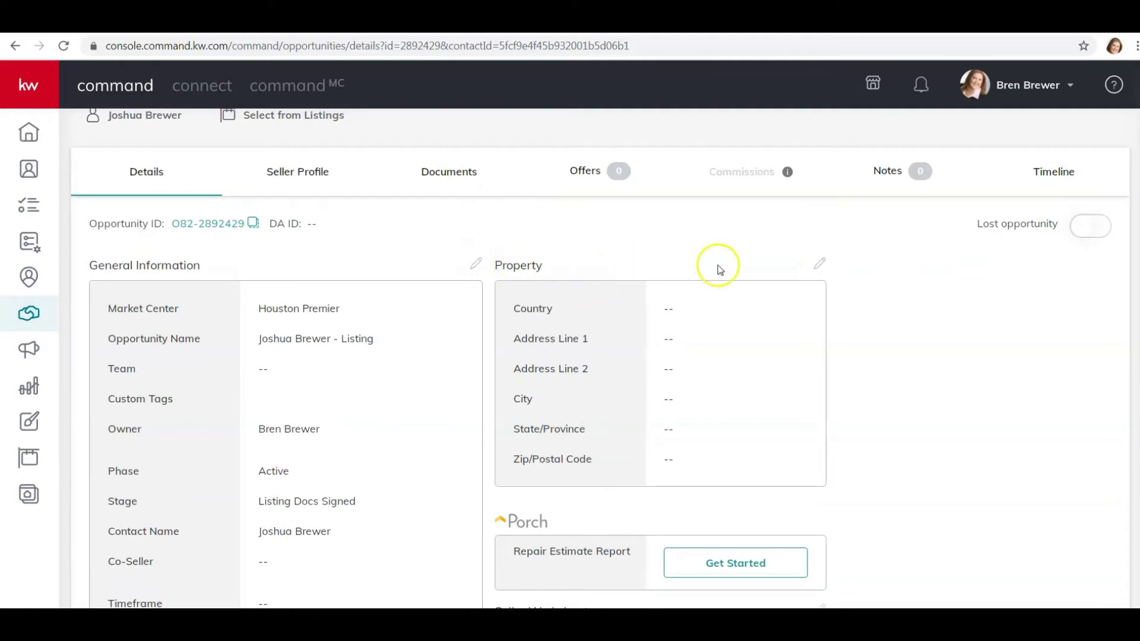
pyautogui.scroll(-4, 427, 361)
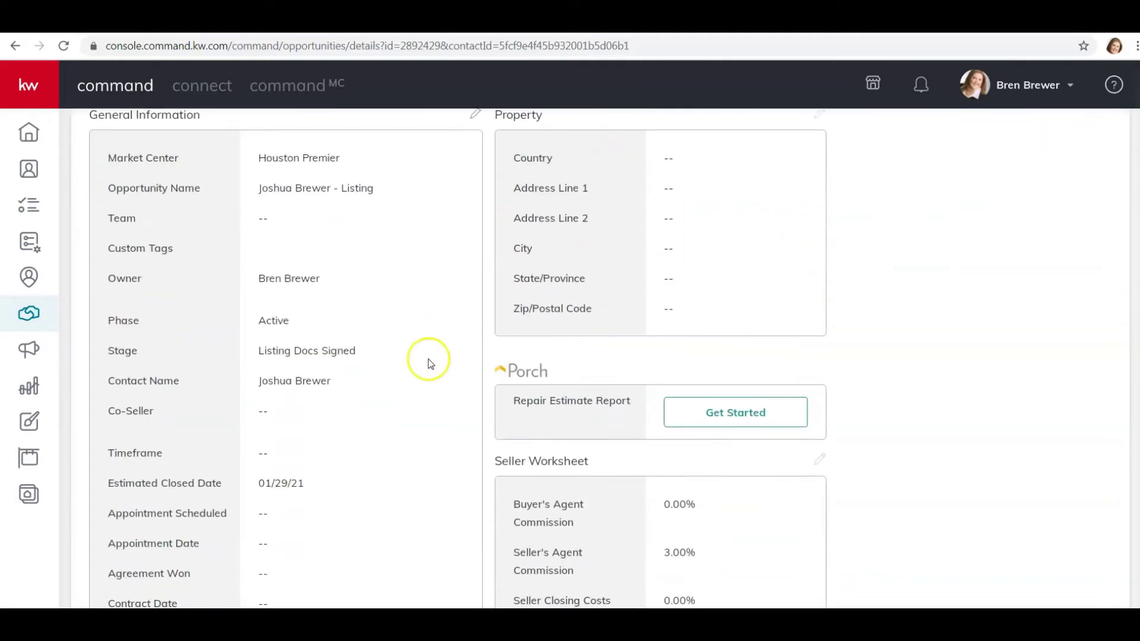
pyautogui.scroll(-2, 436, 459)
pyautogui.scroll(5, 436, 461)
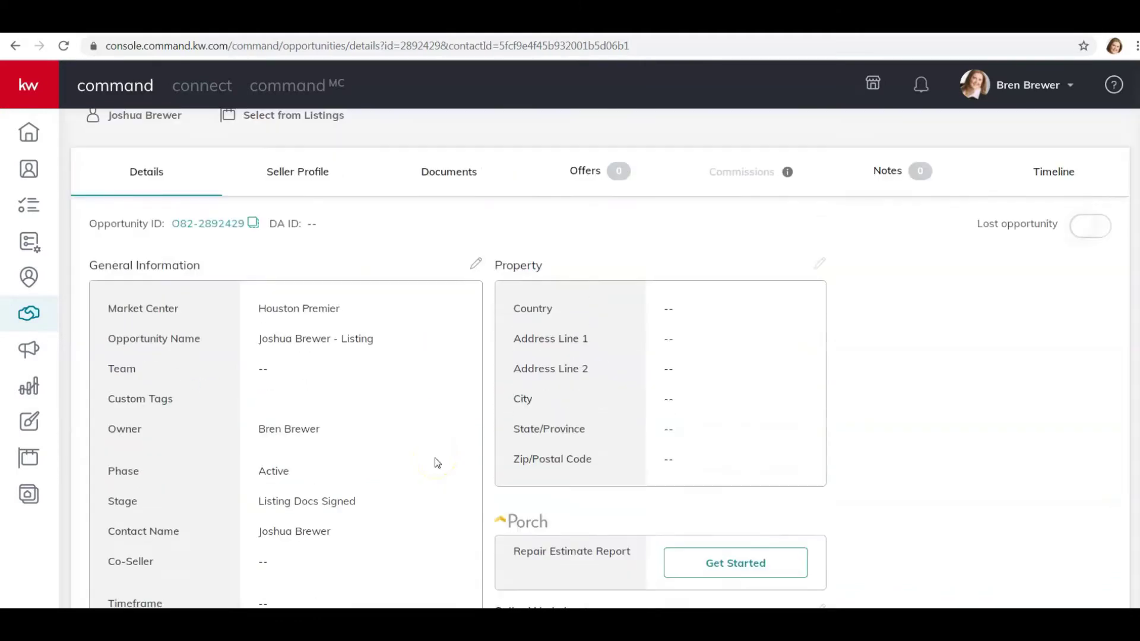
pyautogui.click(819, 263)
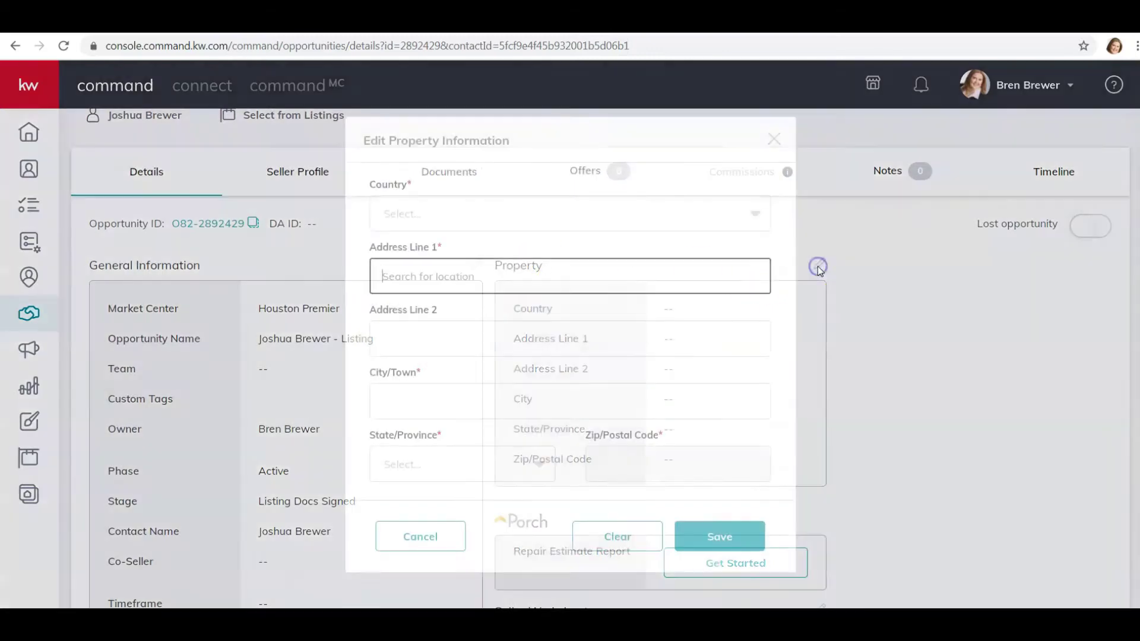
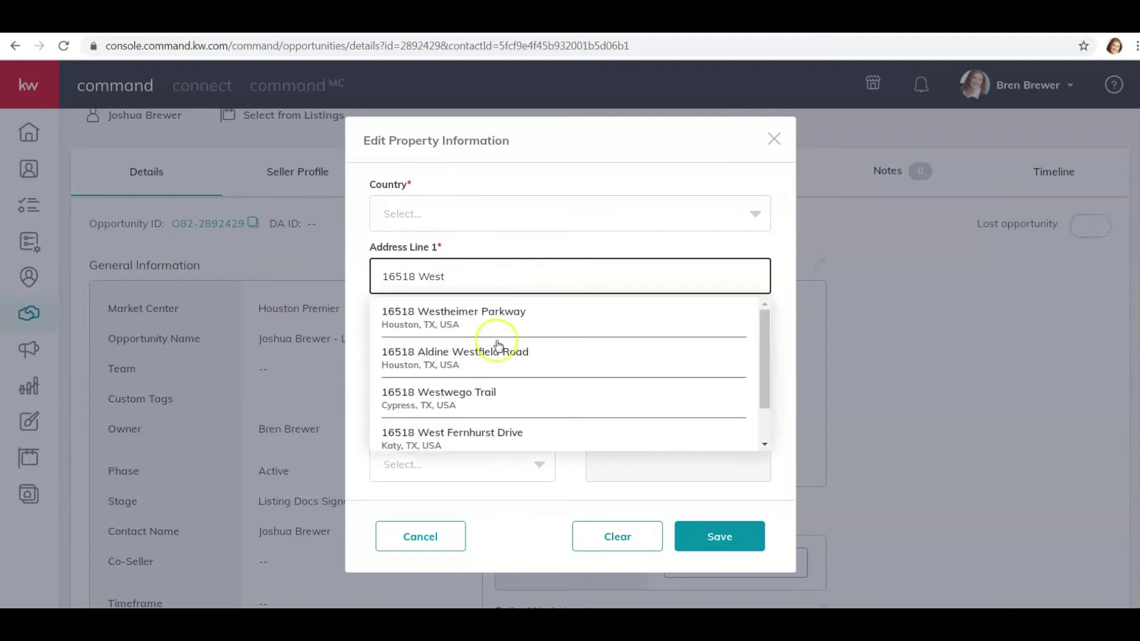
pyautogui.click(489, 398)
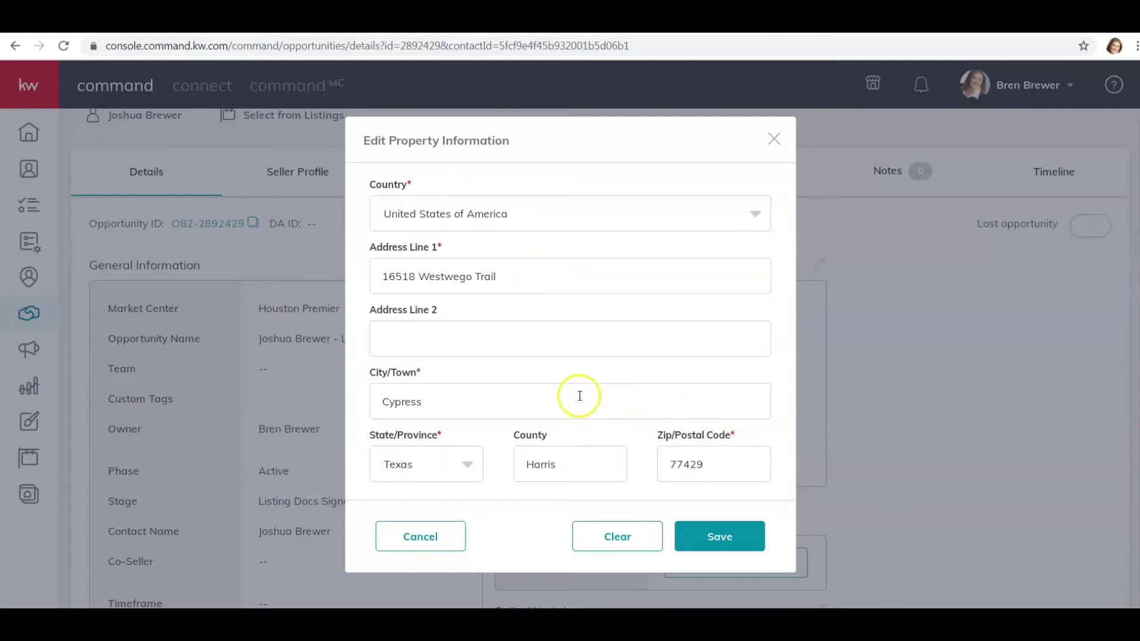
pyautogui.click(712, 541)
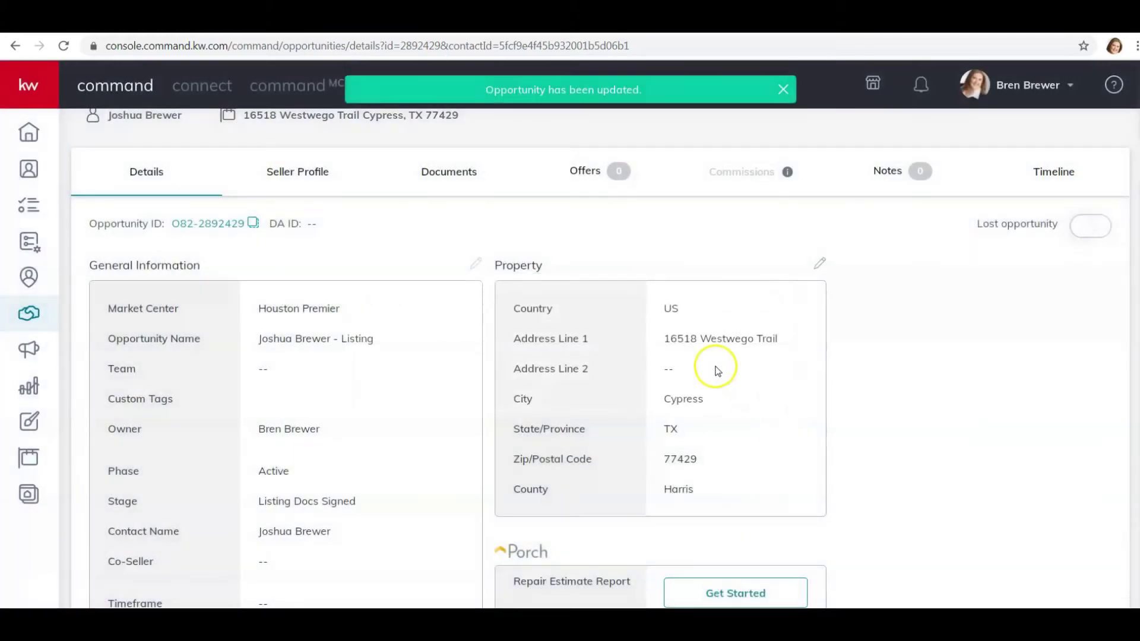
# - Scroll the Details tab, then view the Seller Profile showing the client isn't registered
pyautogui.scroll(-3, 390, 378)
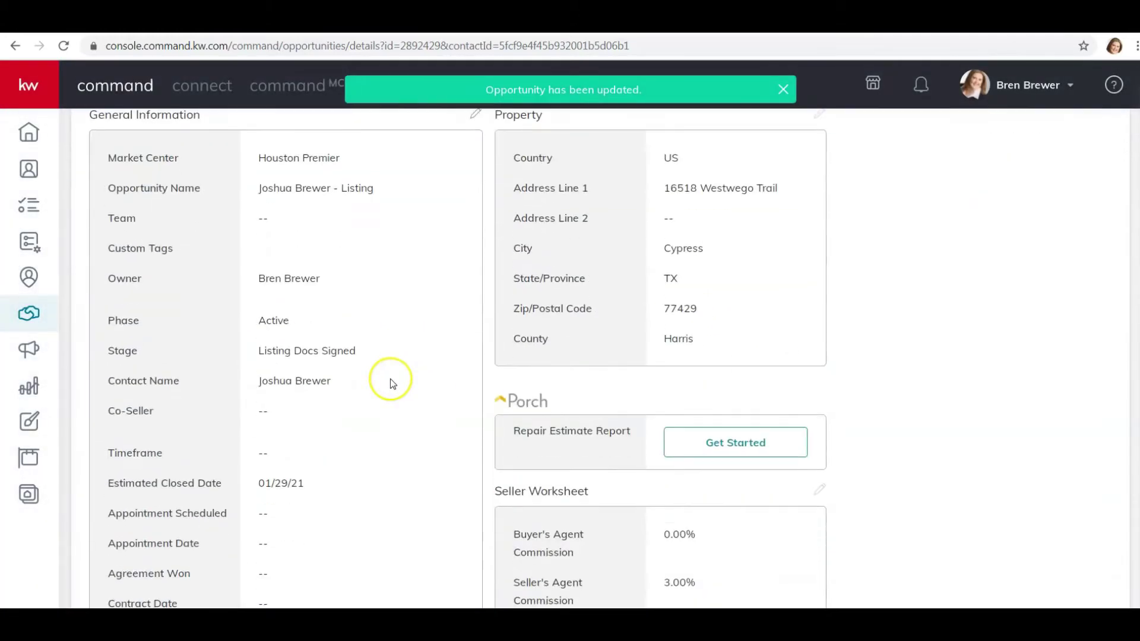
pyautogui.scroll(-5, 391, 380)
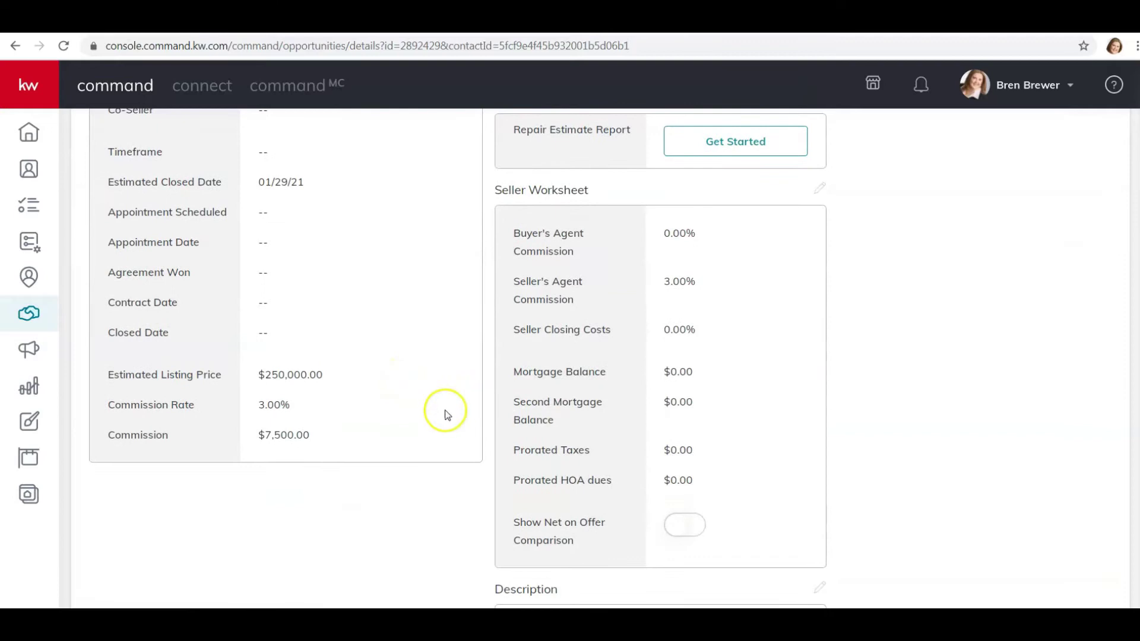
pyautogui.scroll(8, 447, 414)
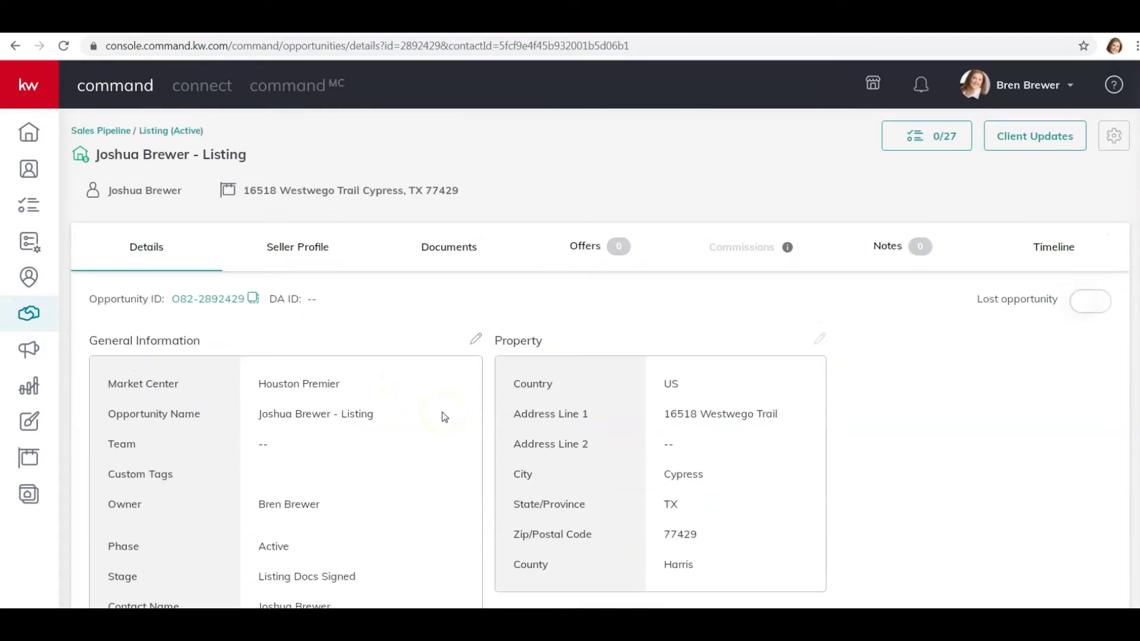
pyautogui.click(283, 255)
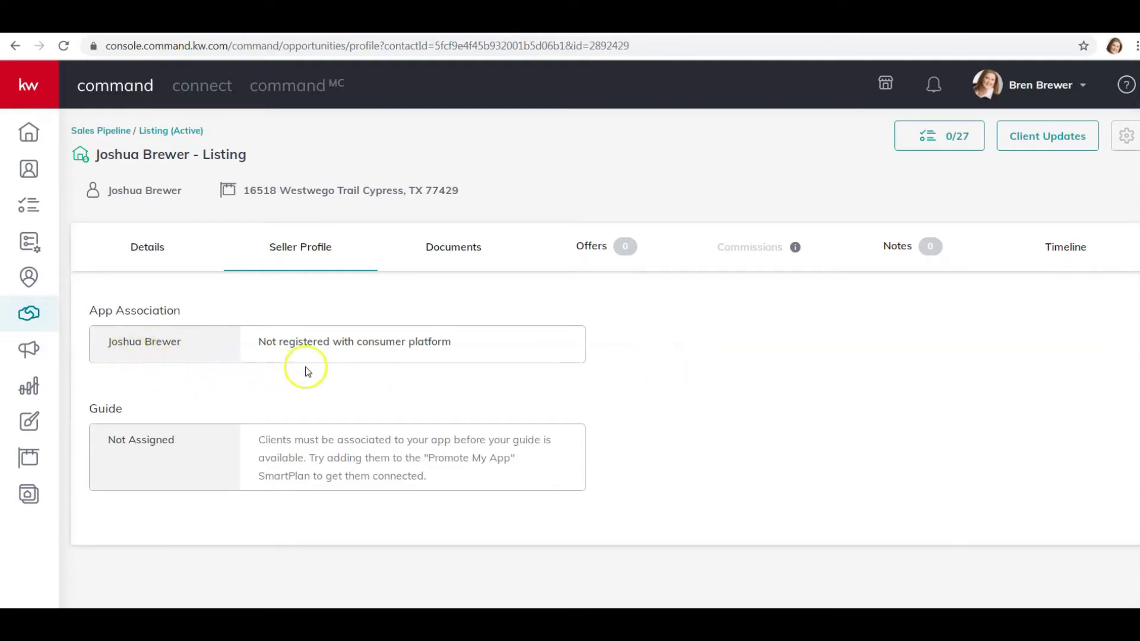
# - Switch to the listing's Documents tab, which asks for a checklist type
pyautogui.click(446, 252)
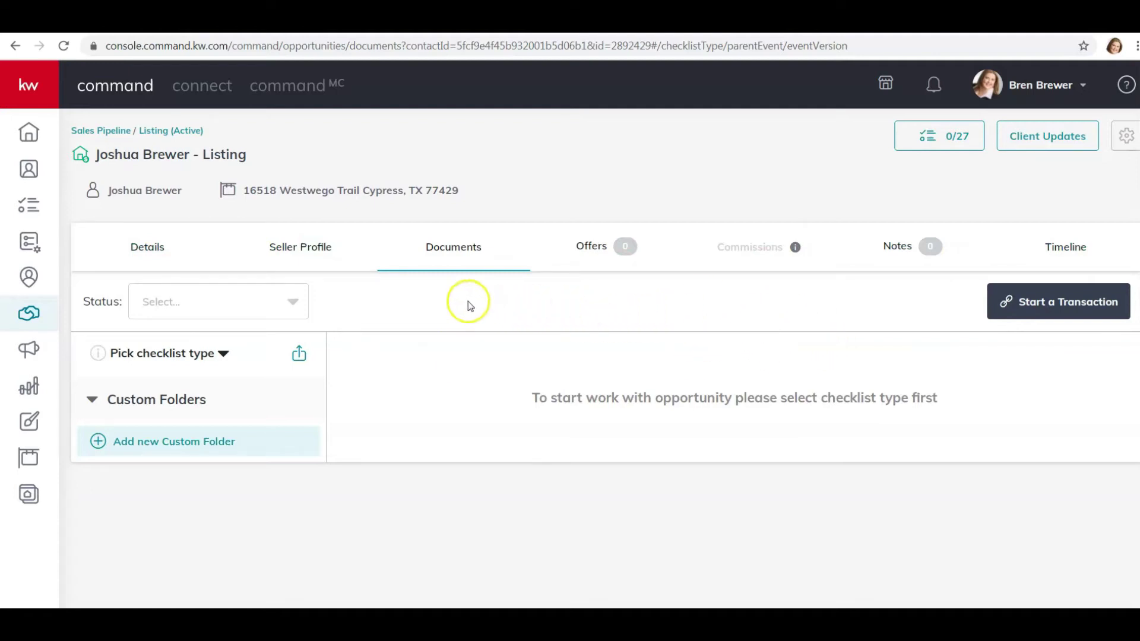
# - Set the checklist type to Residential-Listing and review its 34 Listed-stage documents
pyautogui.click(293, 300)
pyautogui.click(292, 300)
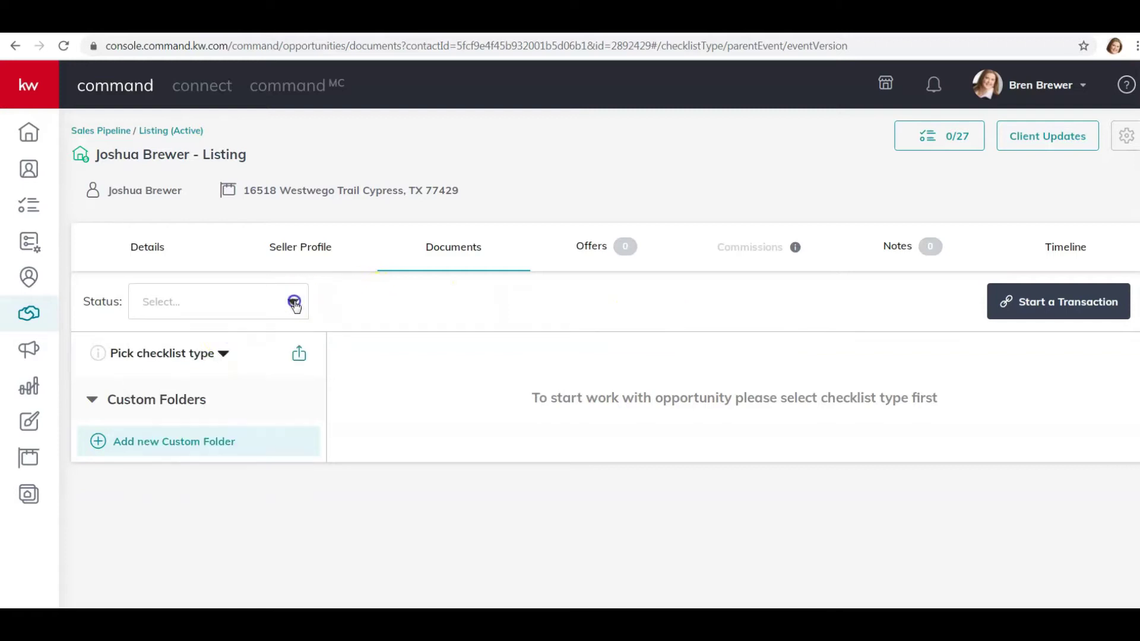
pyautogui.click(222, 355)
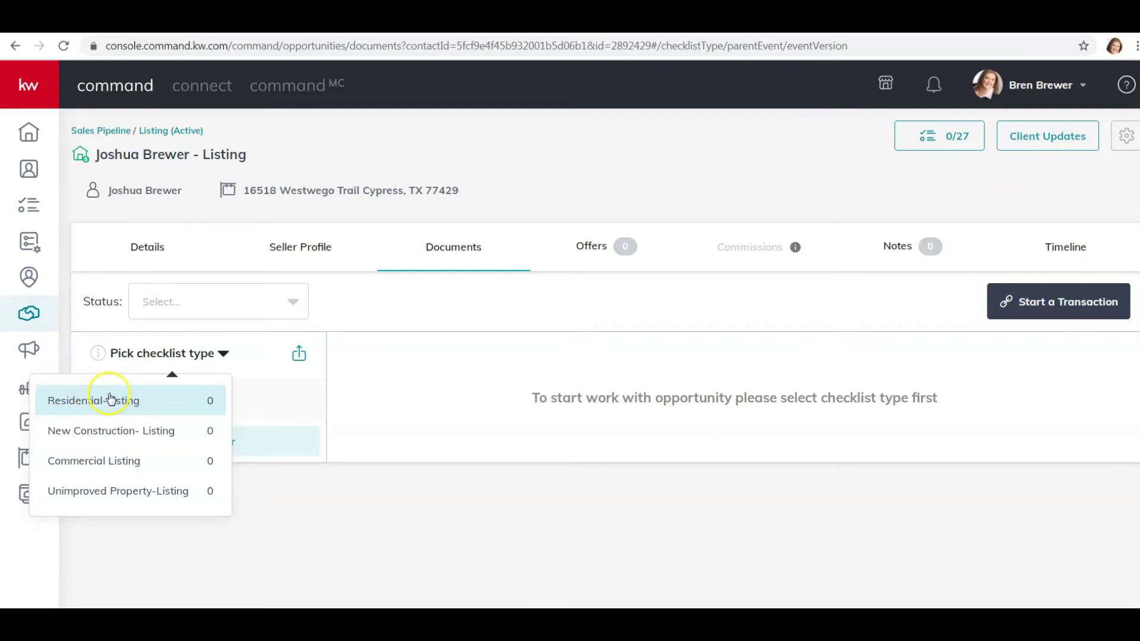
pyautogui.click(111, 399)
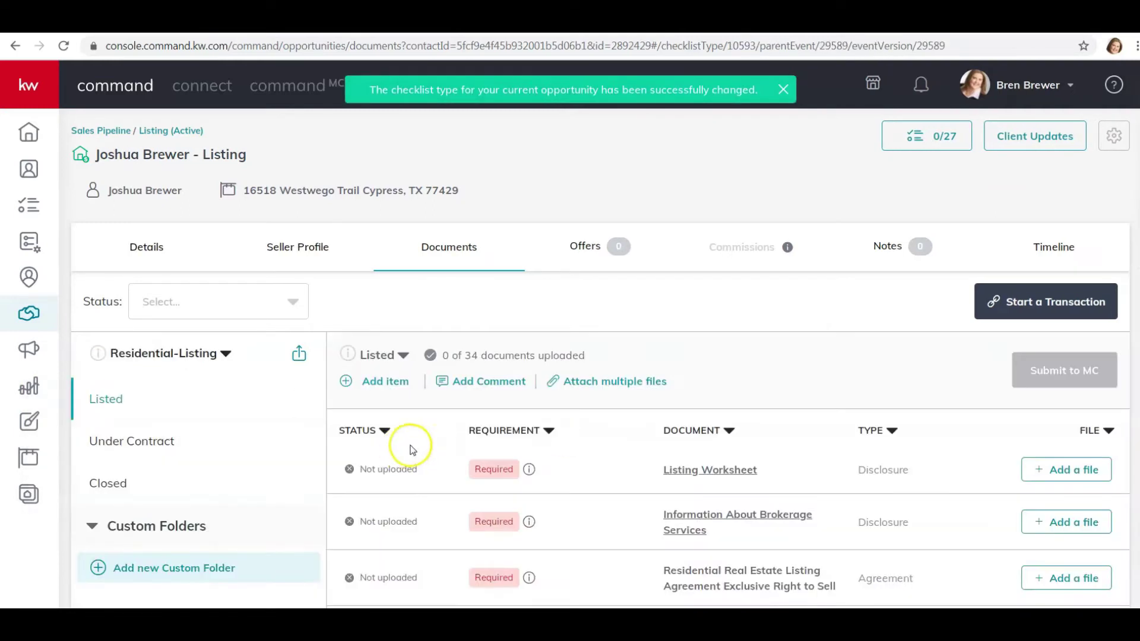
pyautogui.scroll(-2, 752, 356)
pyautogui.scroll(-6, 751, 356)
pyautogui.scroll(7, 763, 405)
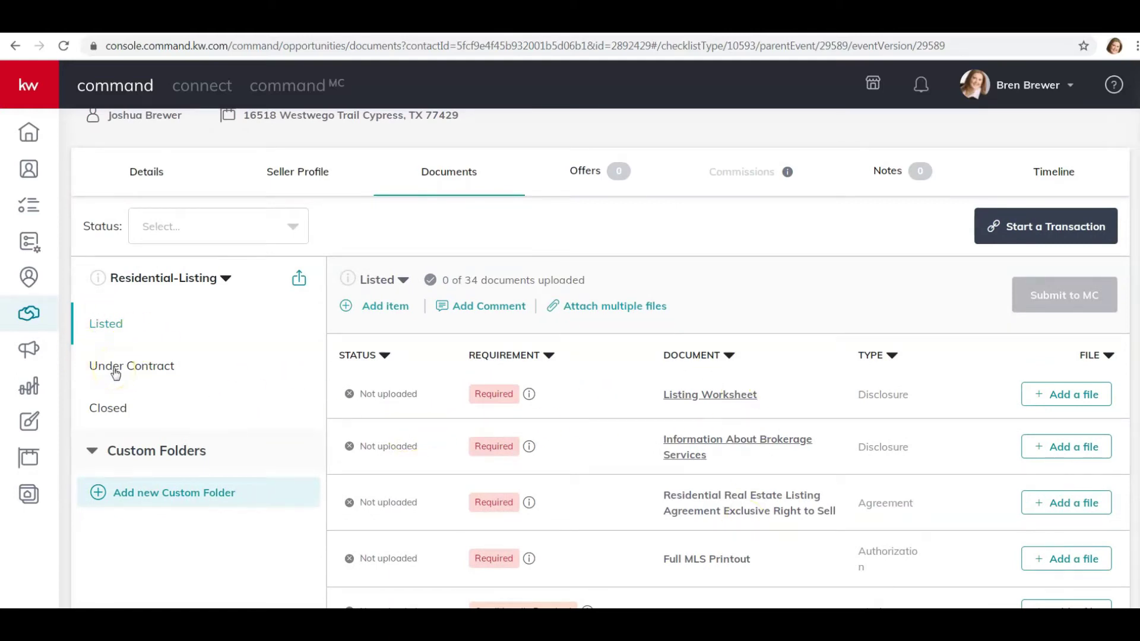
# - Browse the Under Contract and Closed checklists, then return to the Listed folder's 34 documents
pyautogui.click(115, 371)
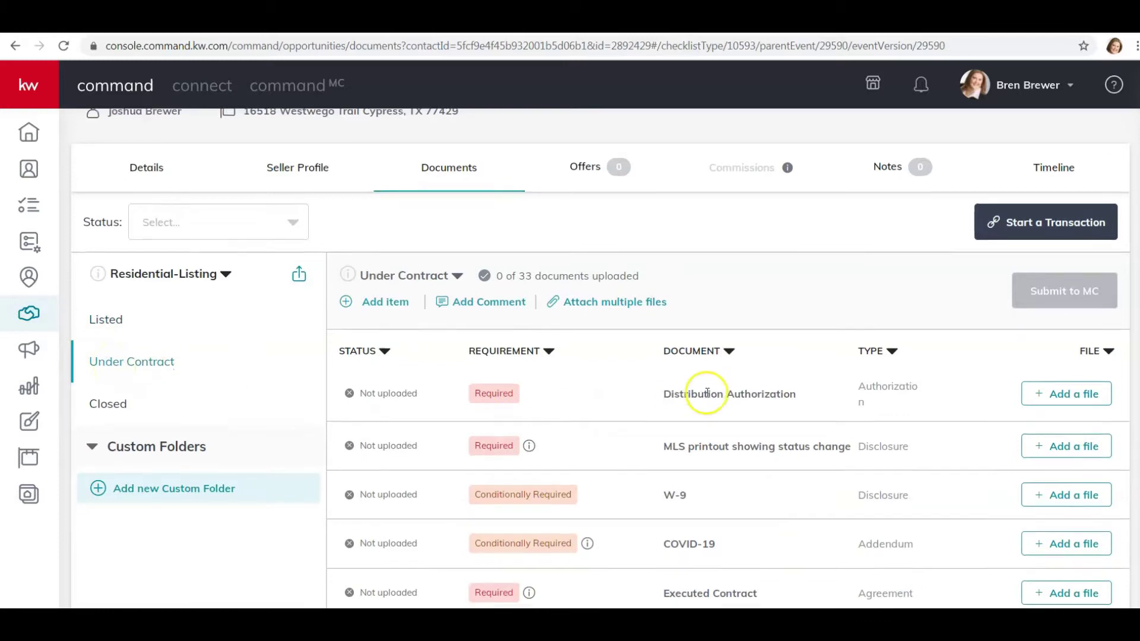
pyautogui.scroll(-6, 706, 391)
pyautogui.scroll(8, 706, 393)
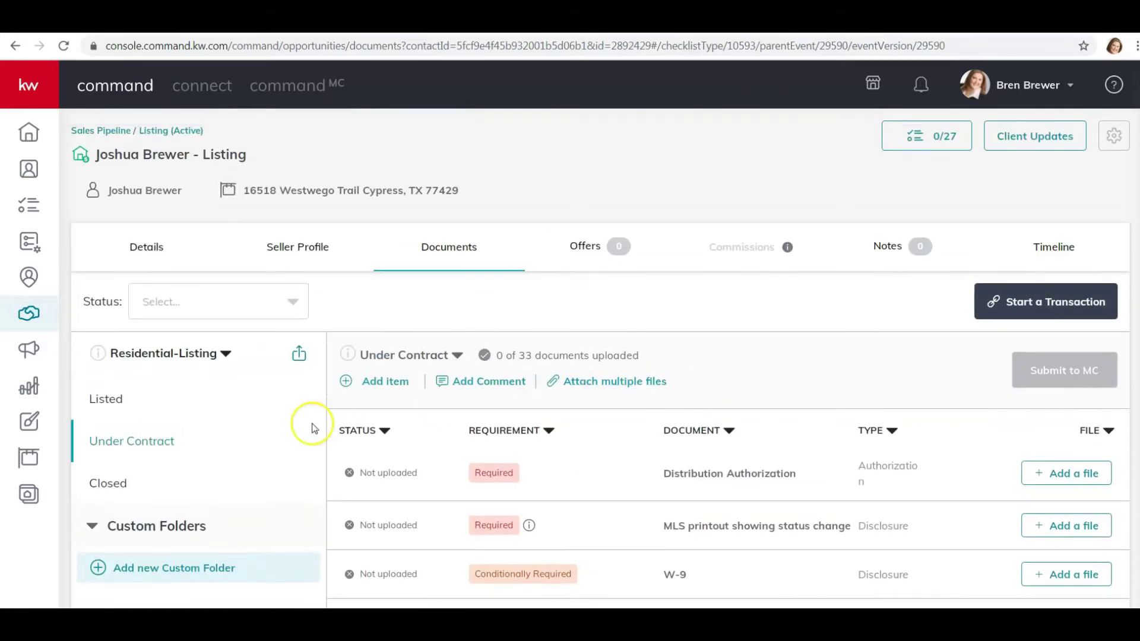
pyautogui.scroll(-2, 194, 362)
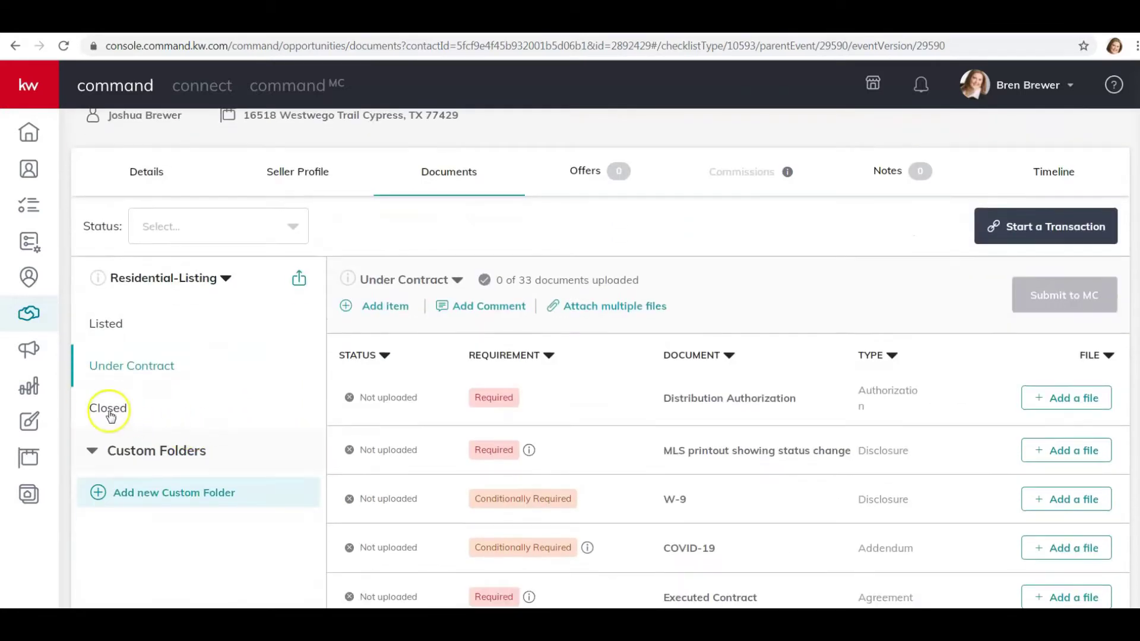
pyautogui.click(107, 411)
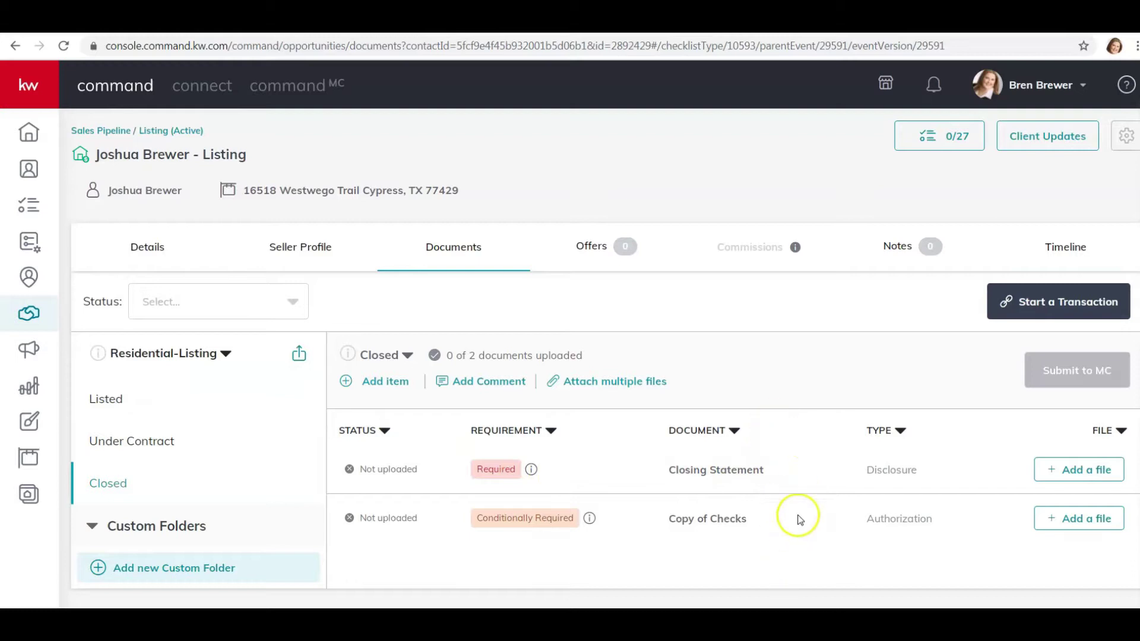
pyautogui.click(96, 398)
pyautogui.scroll(-1, 554, 432)
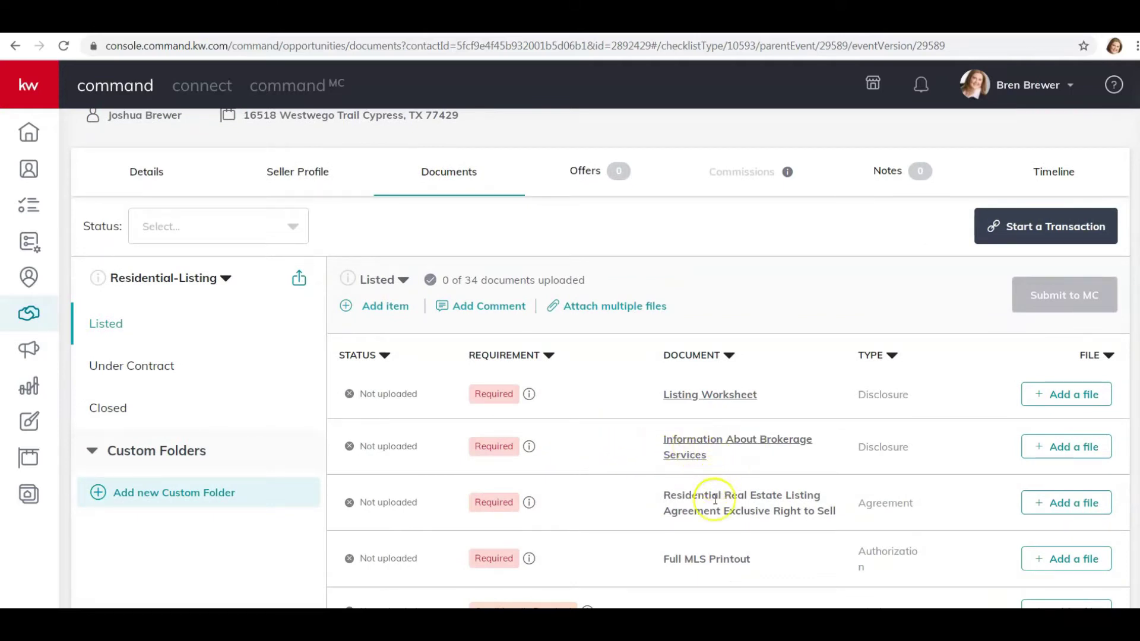
pyautogui.scroll(1, 563, 540)
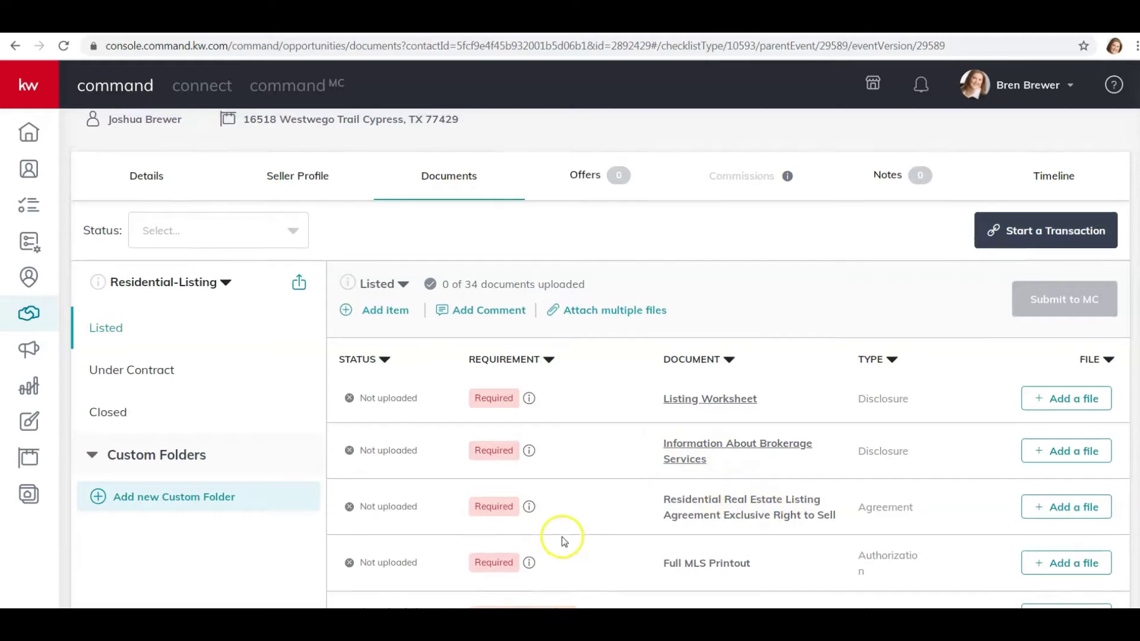
pyautogui.scroll(2, 564, 540)
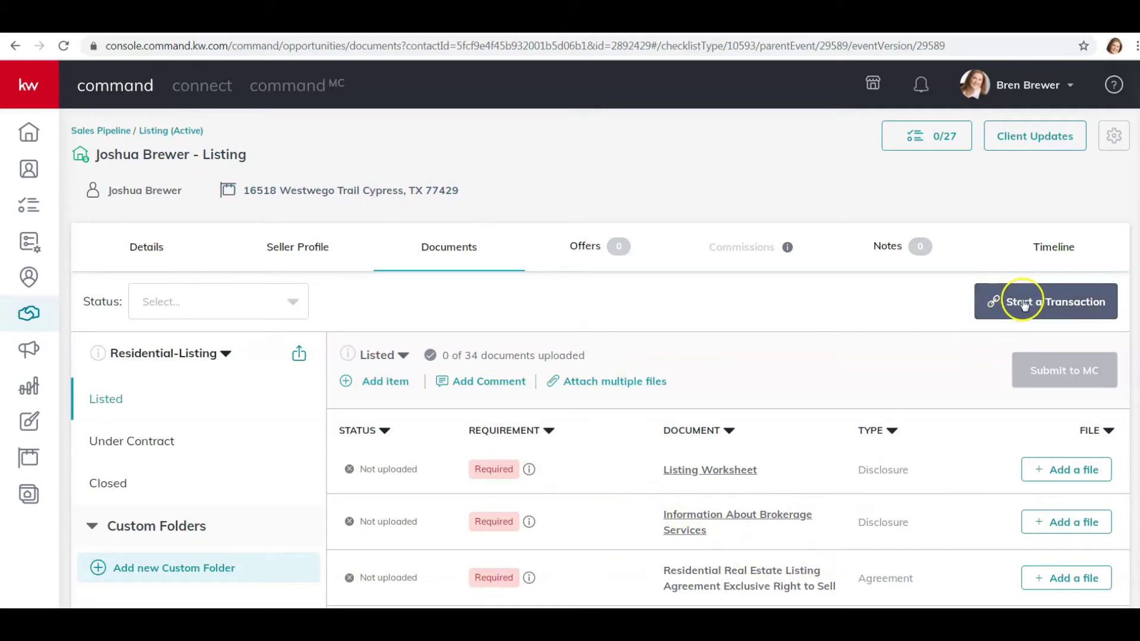
# - Start a transaction from the KW listing to open its new, empty DocuSign Rooms listing room
pyautogui.click(1022, 301)
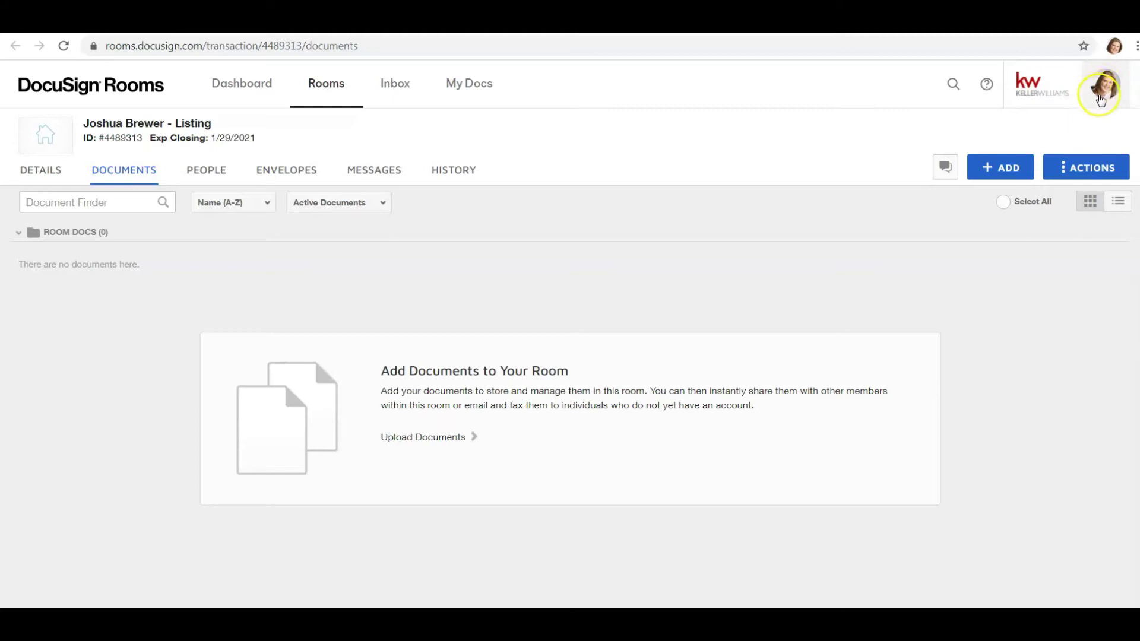
# - Open Preferences > Integrations and follow the NRDS ID Information link to NAR's Find your NRDS ID page
pyautogui.click(1106, 92)
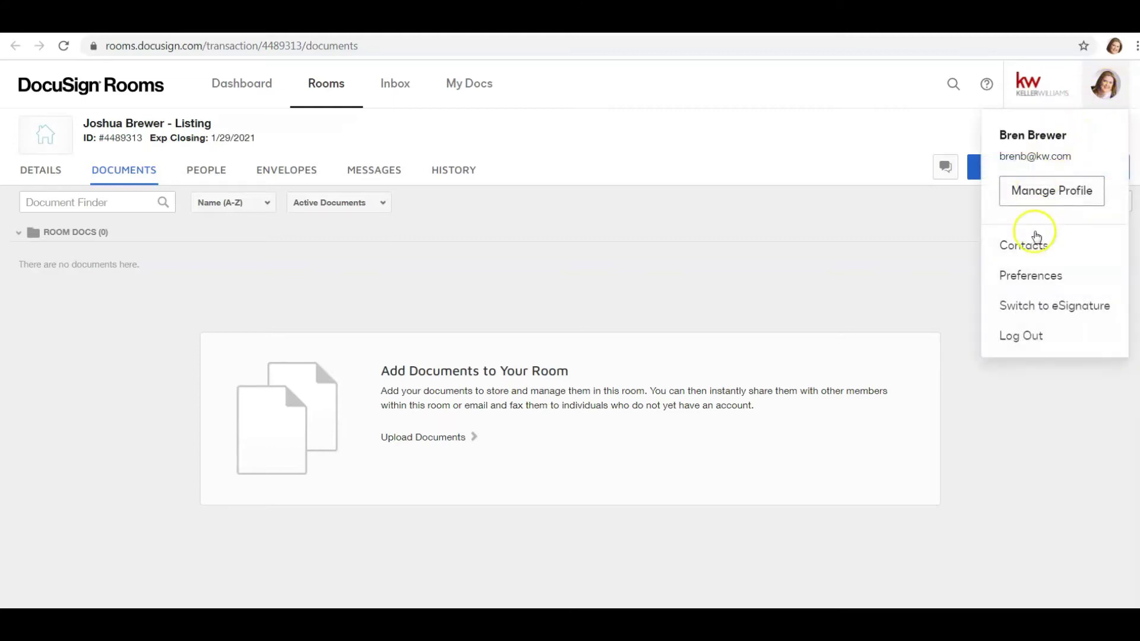
pyautogui.click(1035, 280)
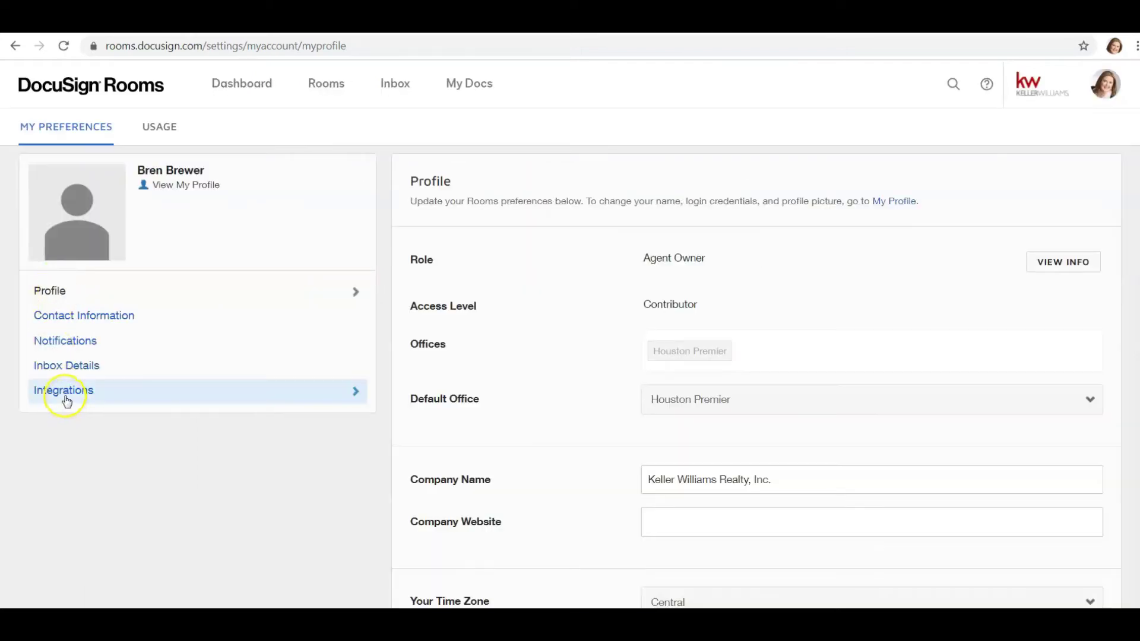
pyautogui.click(66, 396)
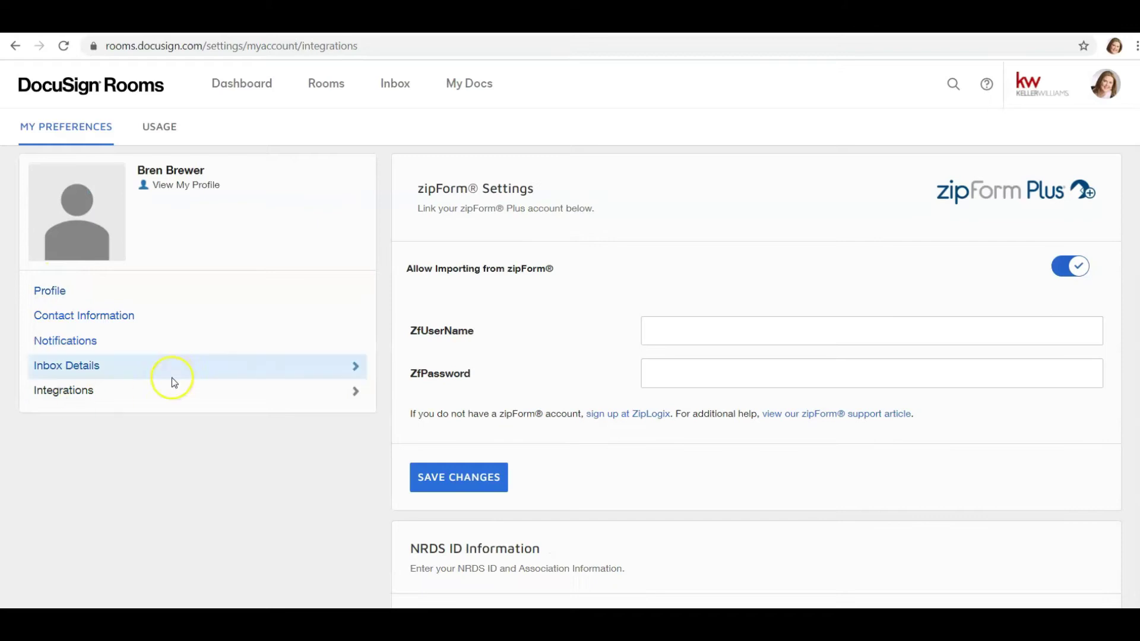
pyautogui.scroll(-5, 570, 258)
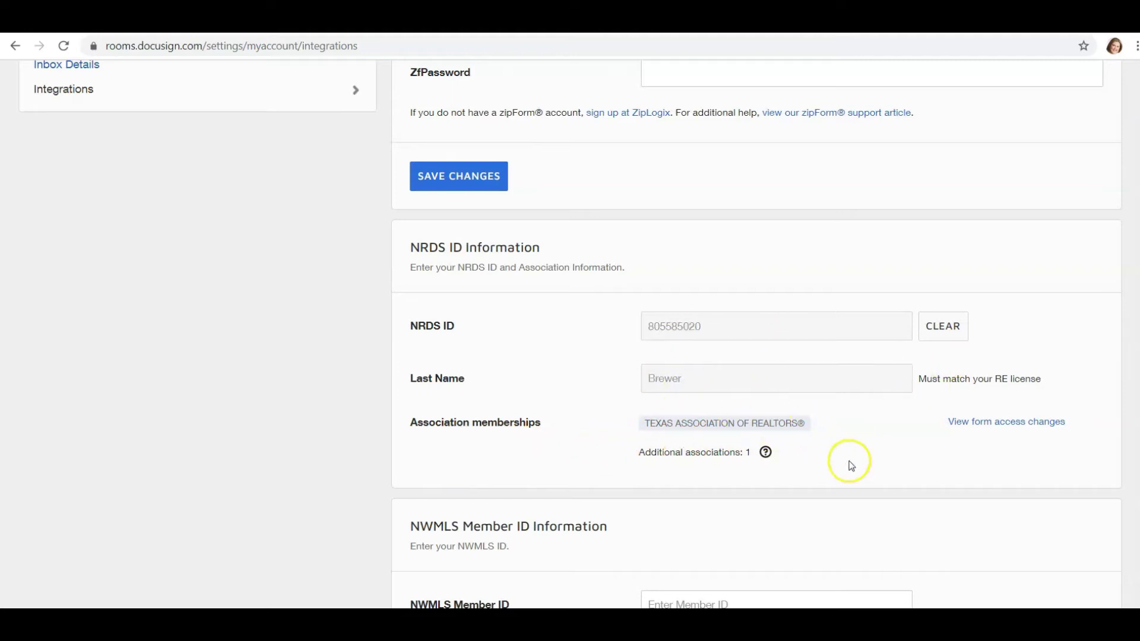
pyautogui.scroll(1, 794, 448)
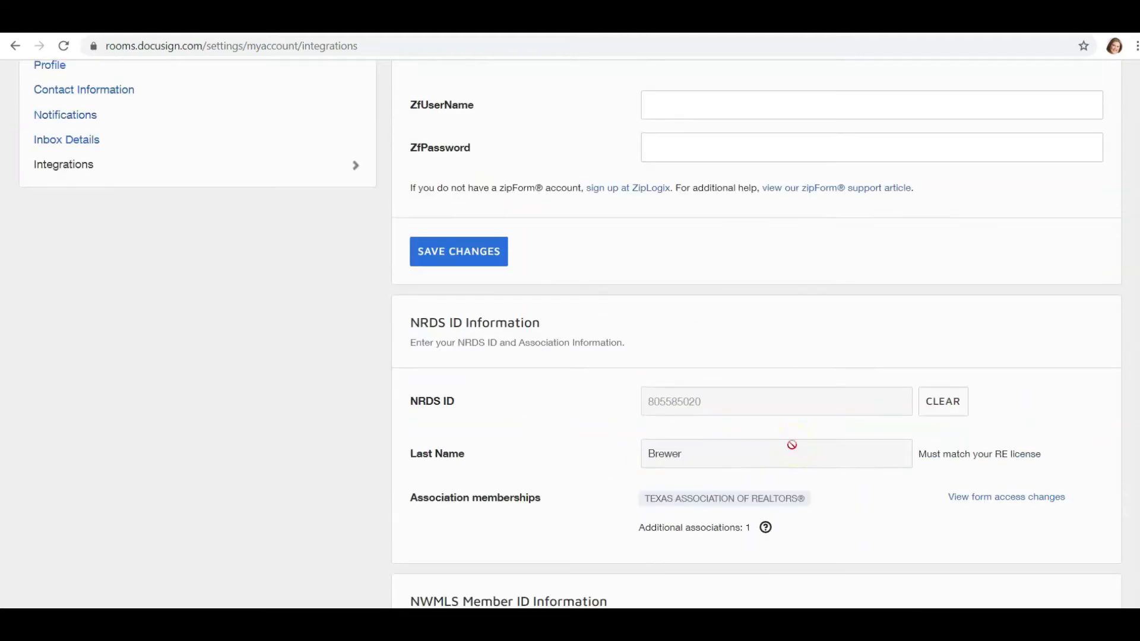
pyautogui.scroll(1, 692, 394)
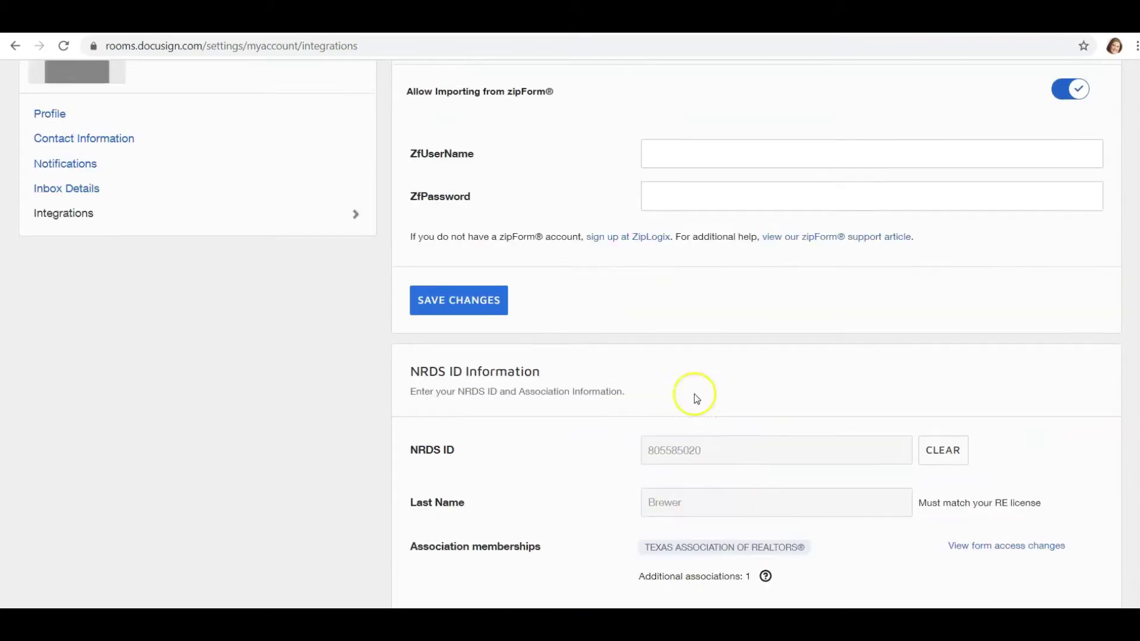
pyautogui.scroll(-1, 720, 450)
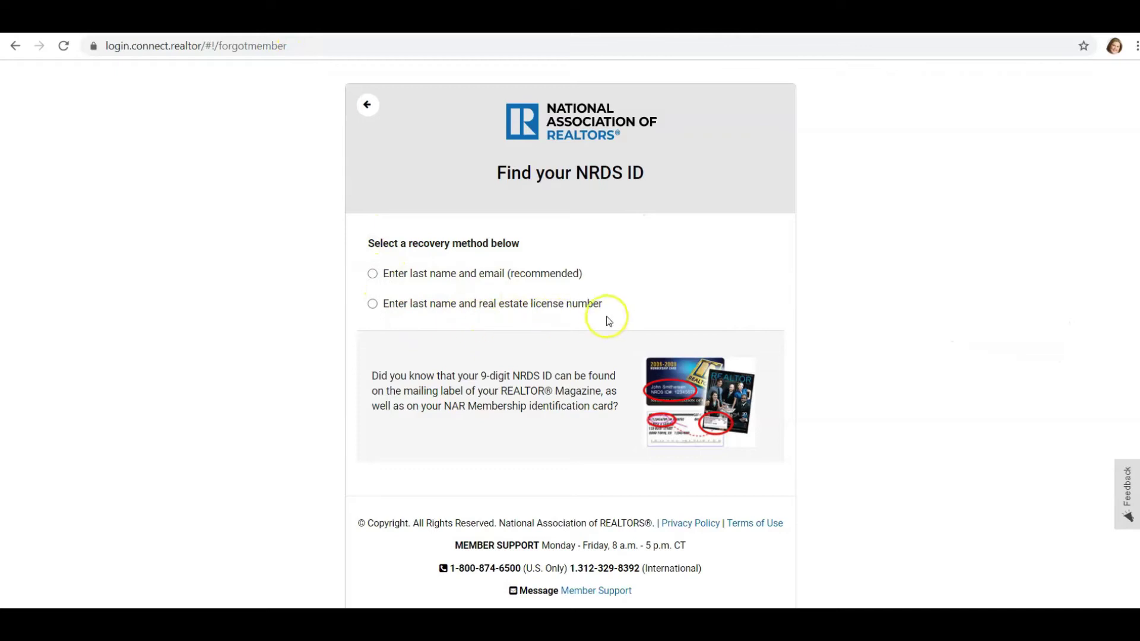
# - Look up the NRDS ID by last name and license number, correcting the number and resubmitting
pyautogui.click(372, 304)
pyautogui.click(450, 328)
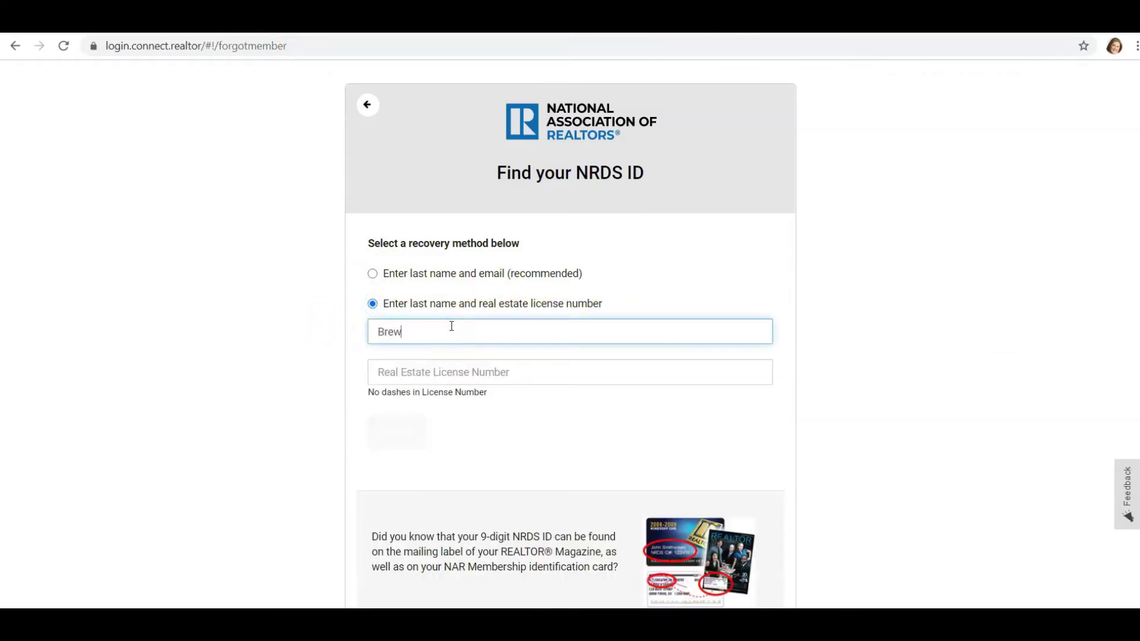
pyautogui.press('Tab')
pyautogui.write('610')
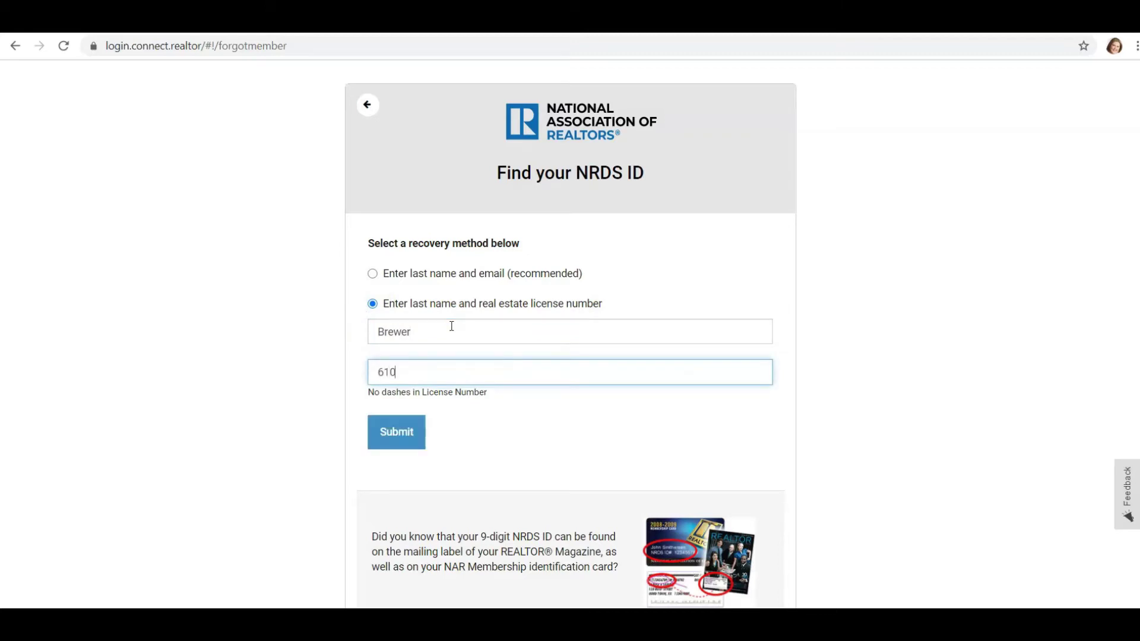
pyautogui.click(398, 437)
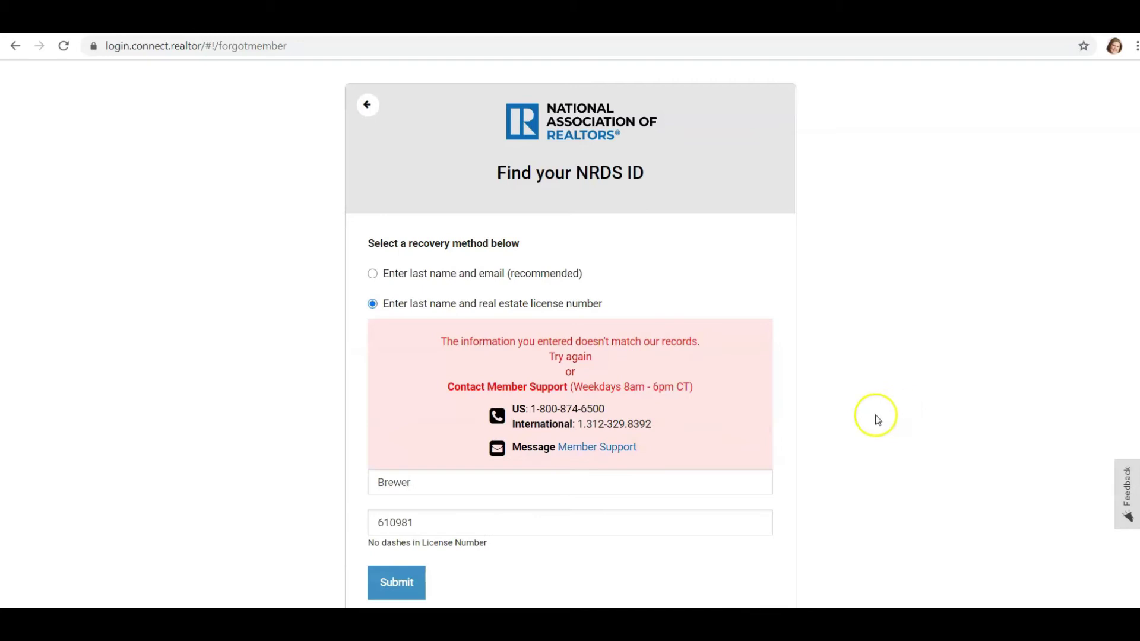
pyautogui.scroll(-1, 563, 383)
pyautogui.click(374, 448)
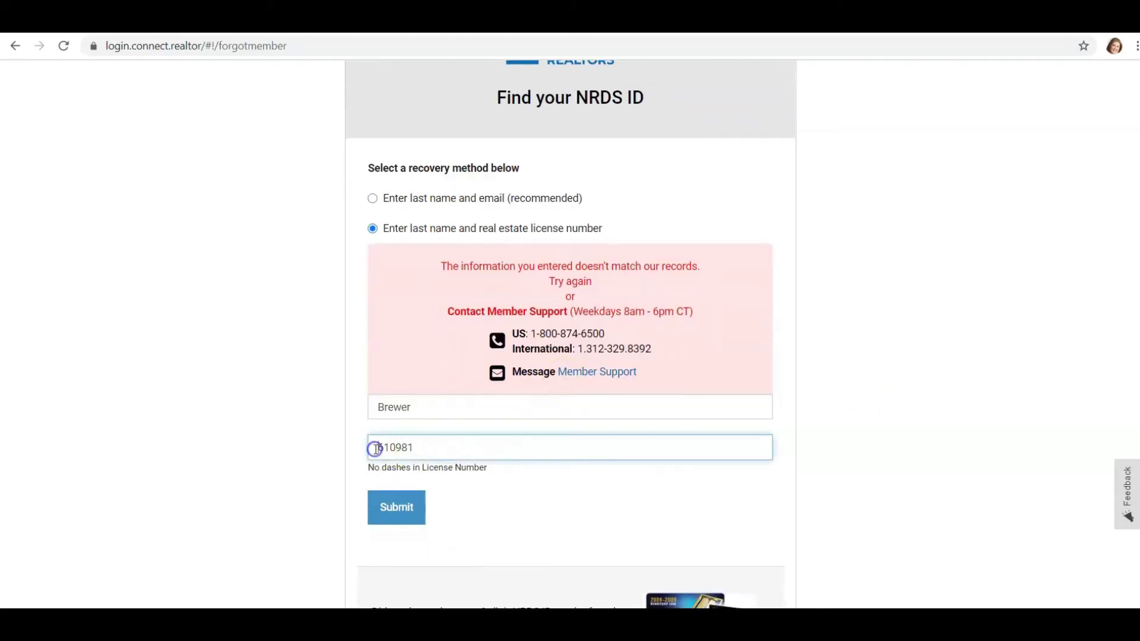
pyautogui.write('0')
pyautogui.click(395, 505)
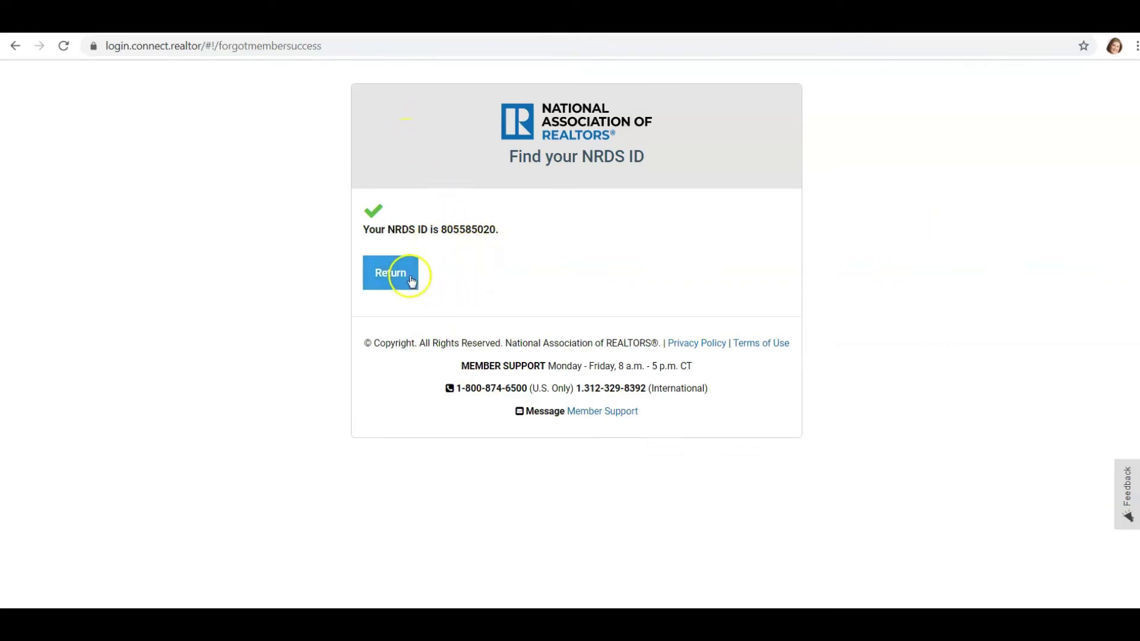
# - Leave the NRDS result page and return to the DocuSign Rooms list showing three active rooms
pyautogui.click(375, 280)
pyautogui.click(381, 275)
pyautogui.click(14, 50)
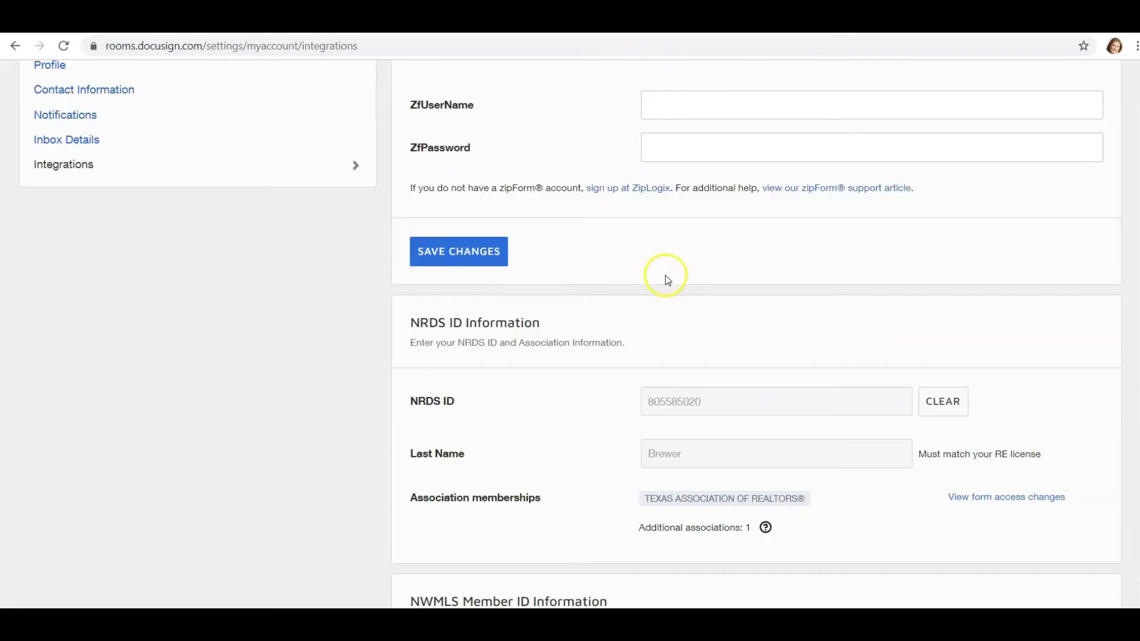
pyautogui.scroll(-1, 666, 273)
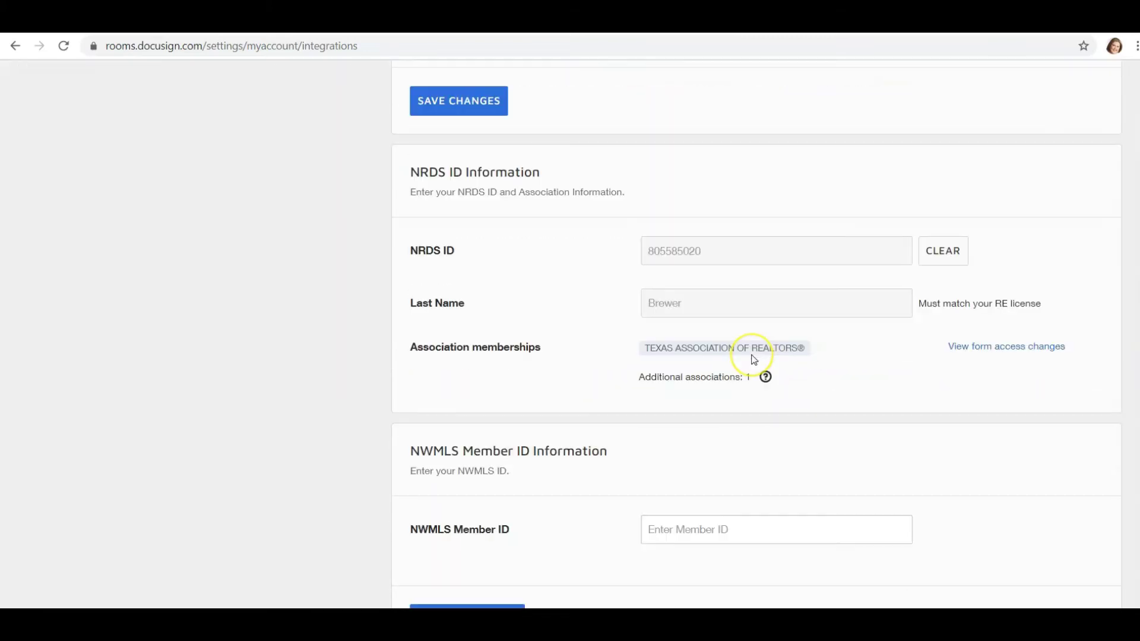
pyautogui.scroll(-7, 753, 359)
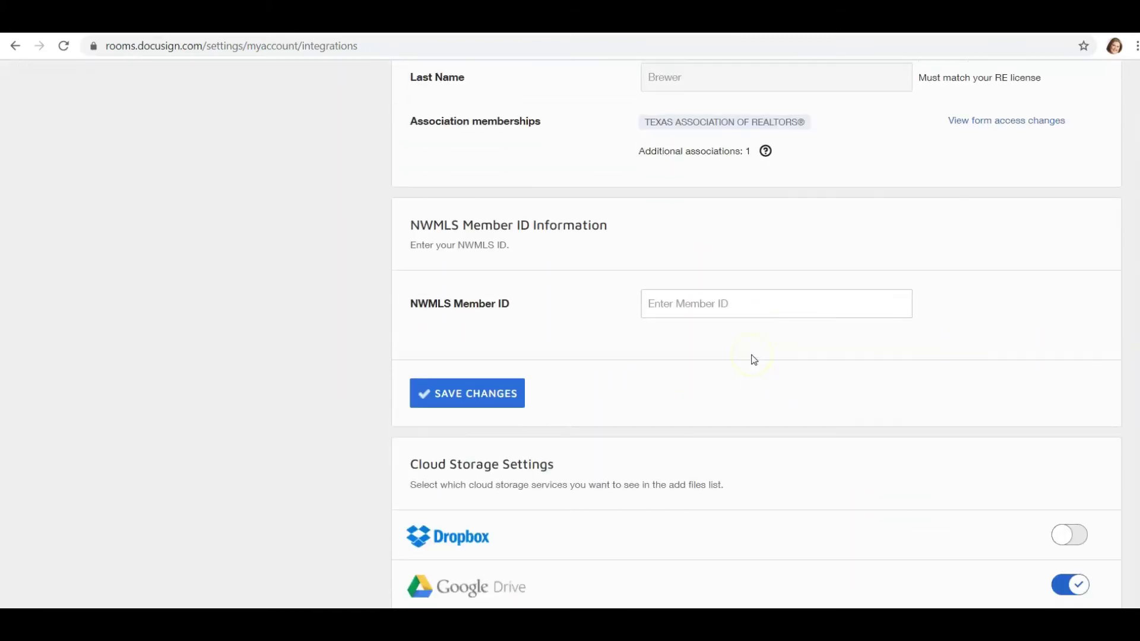
pyautogui.scroll(10, 843, 457)
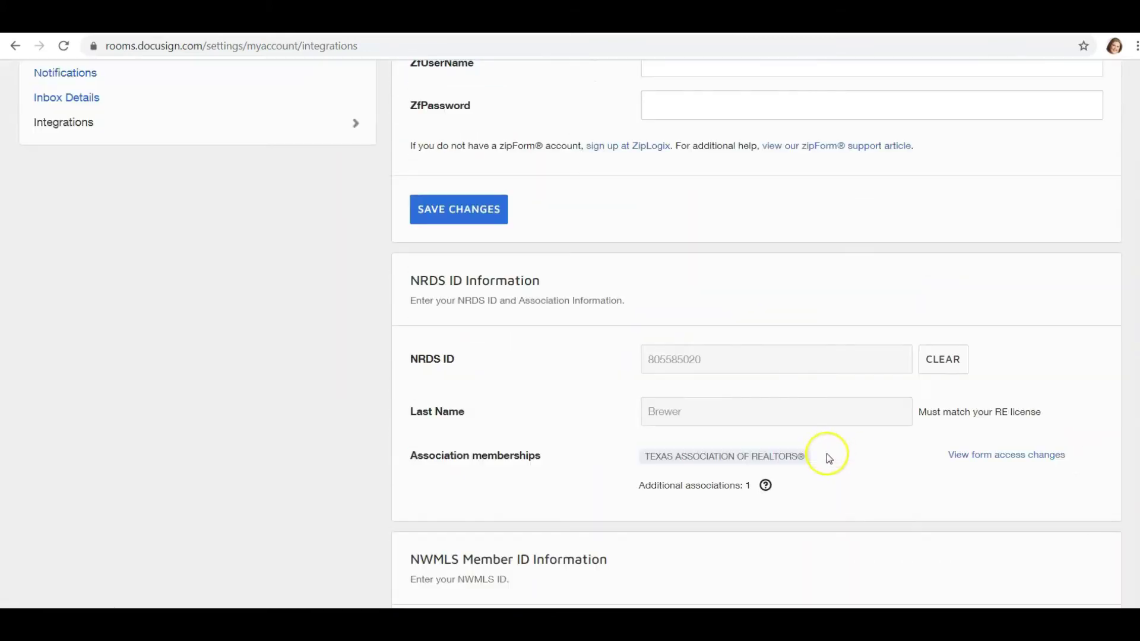
pyautogui.scroll(5, 295, 399)
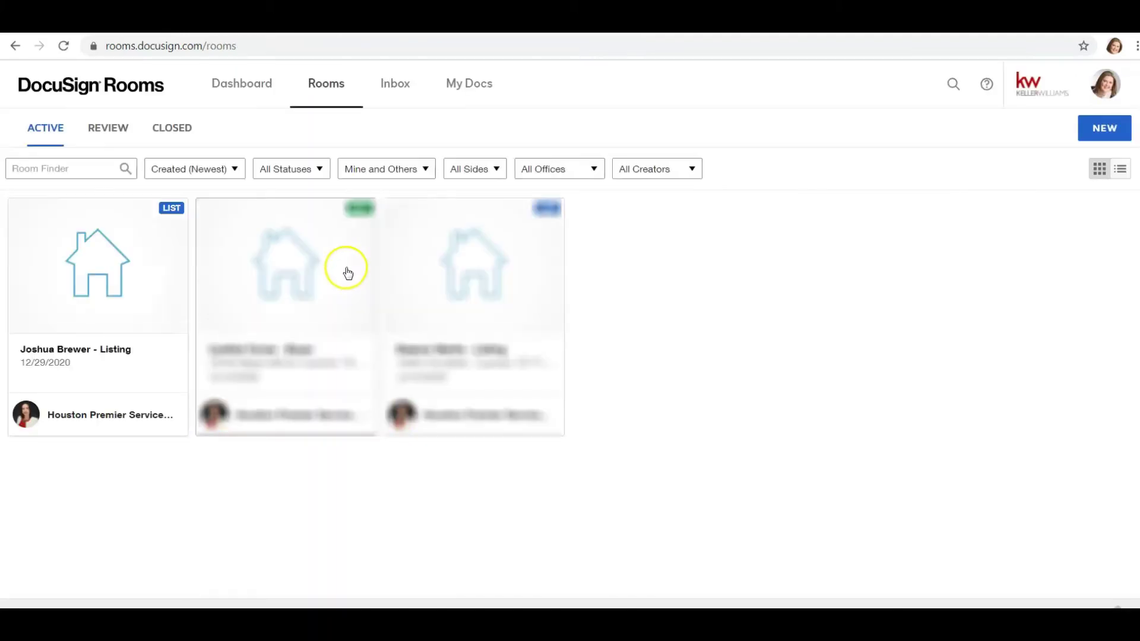
# - Open the listing room's Documents tab and bring up the ADD document source options
pyautogui.click(106, 276)
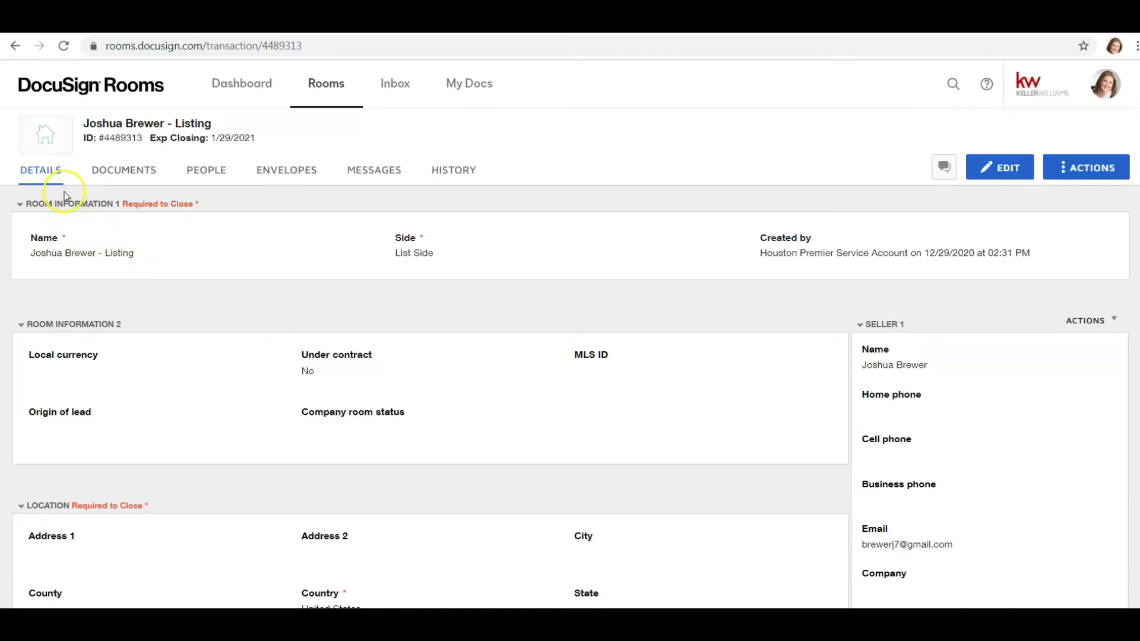
pyautogui.click(122, 173)
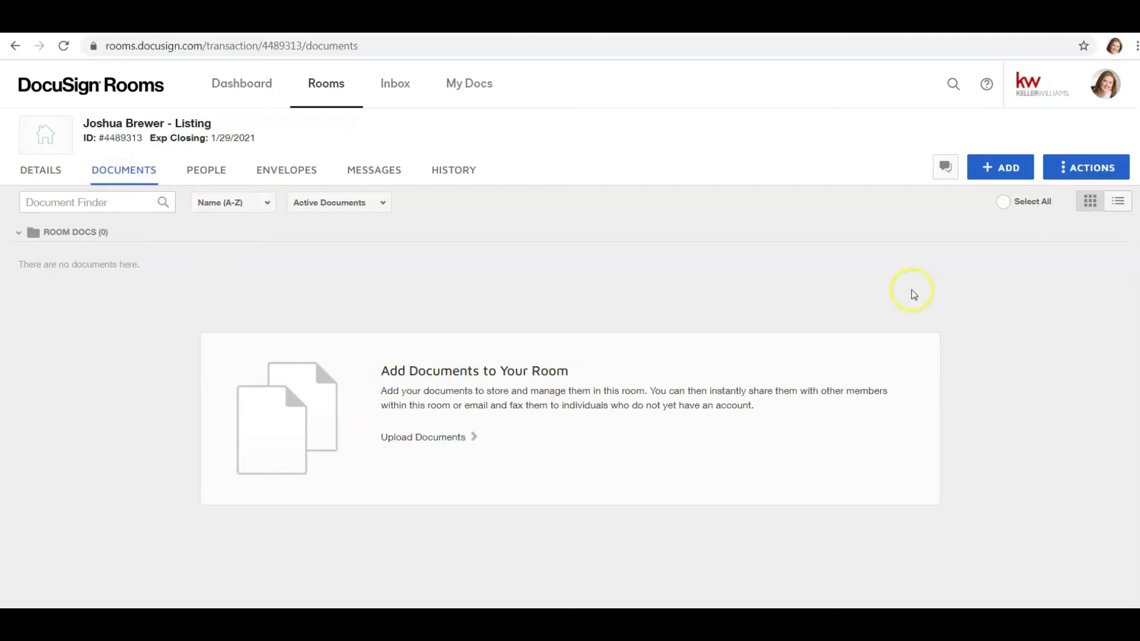
pyautogui.click(1001, 169)
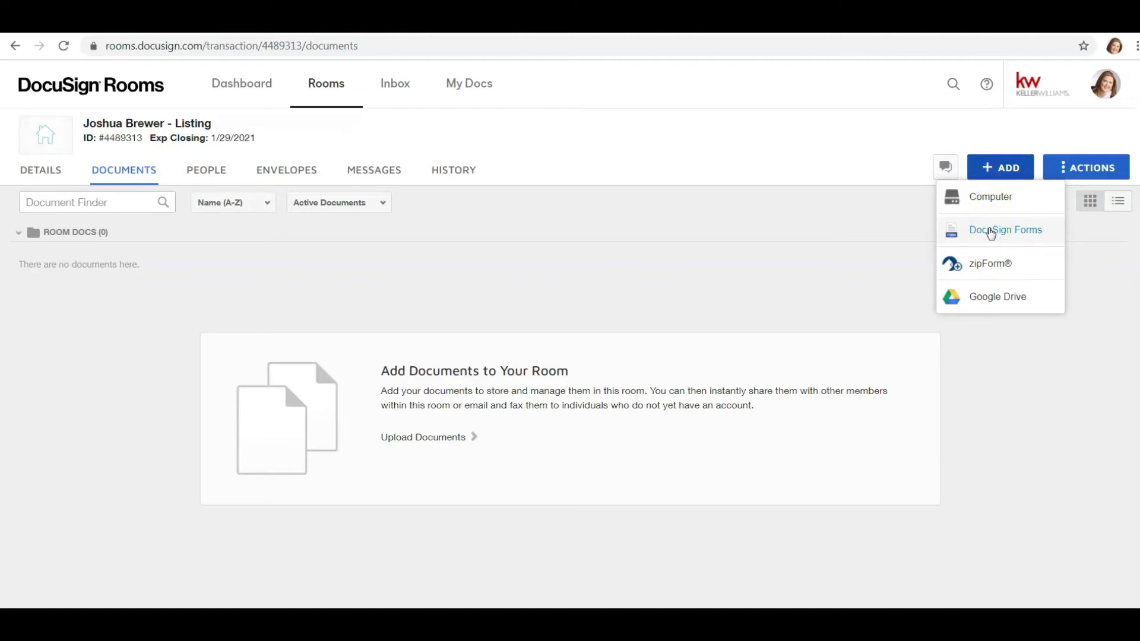
# - Add from DocuSign Forms and choose the Texas Association of Realtors library
pyautogui.click(989, 232)
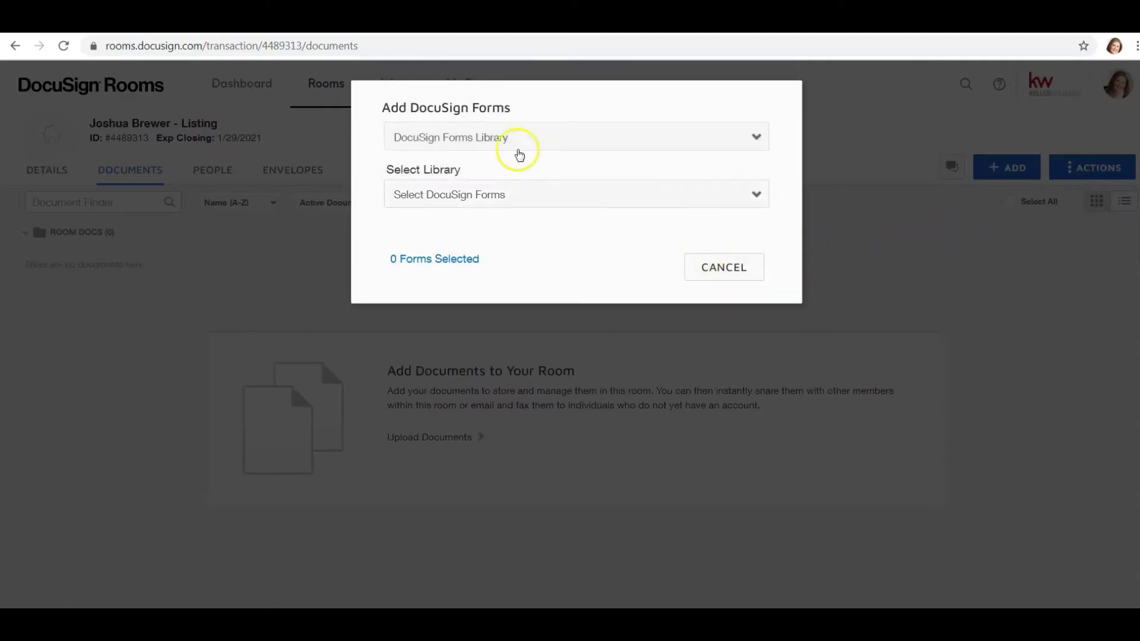
pyautogui.click(502, 196)
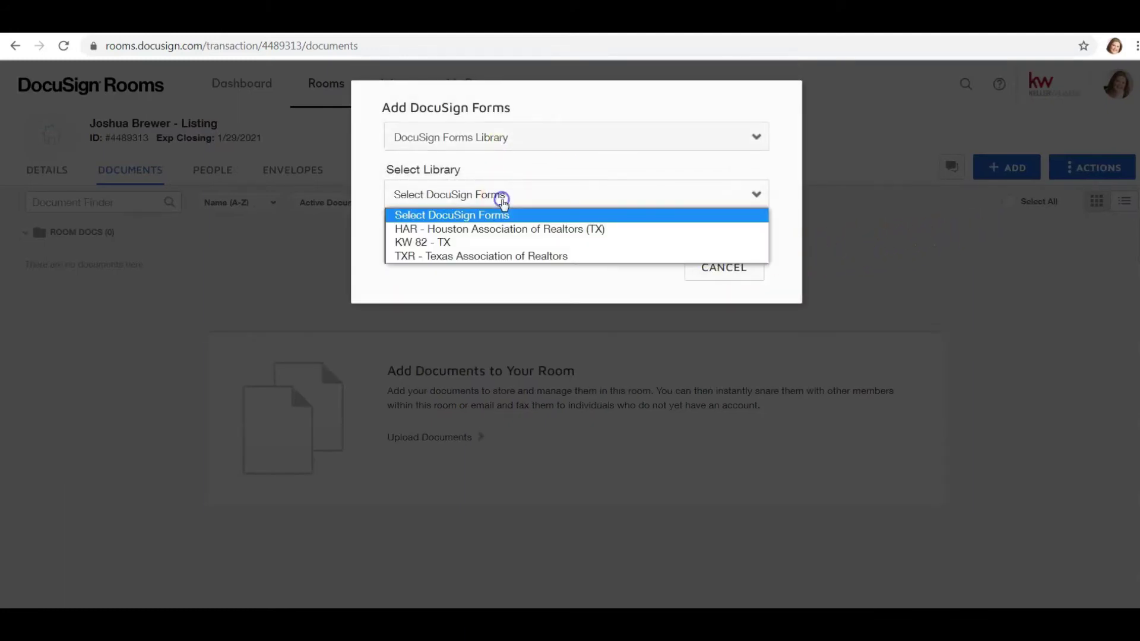
pyautogui.click(485, 244)
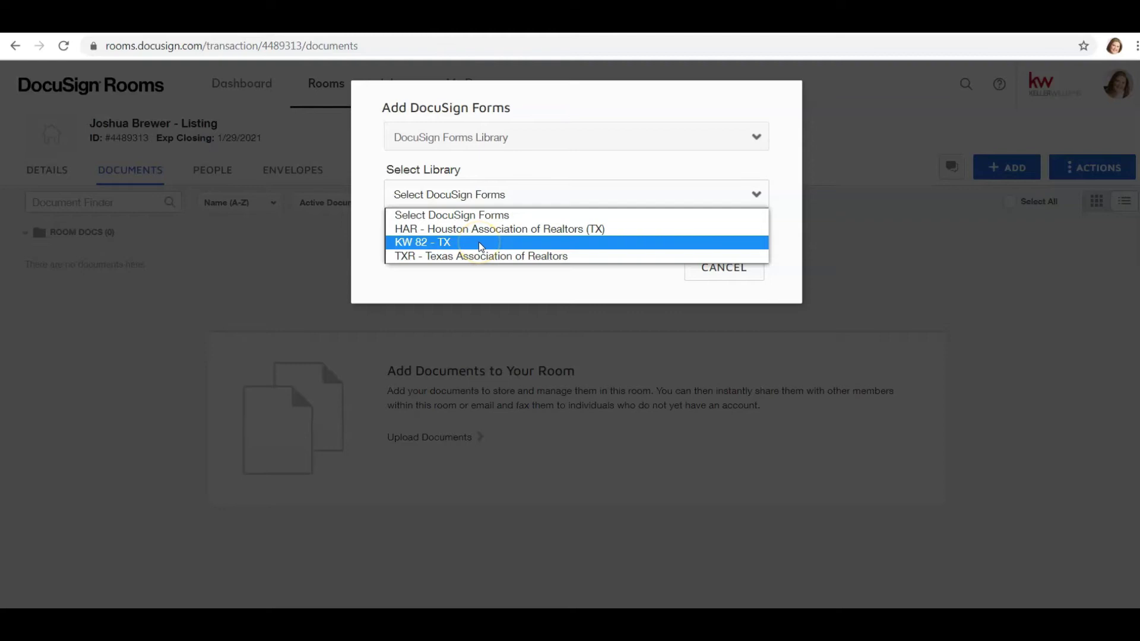
pyautogui.click(477, 256)
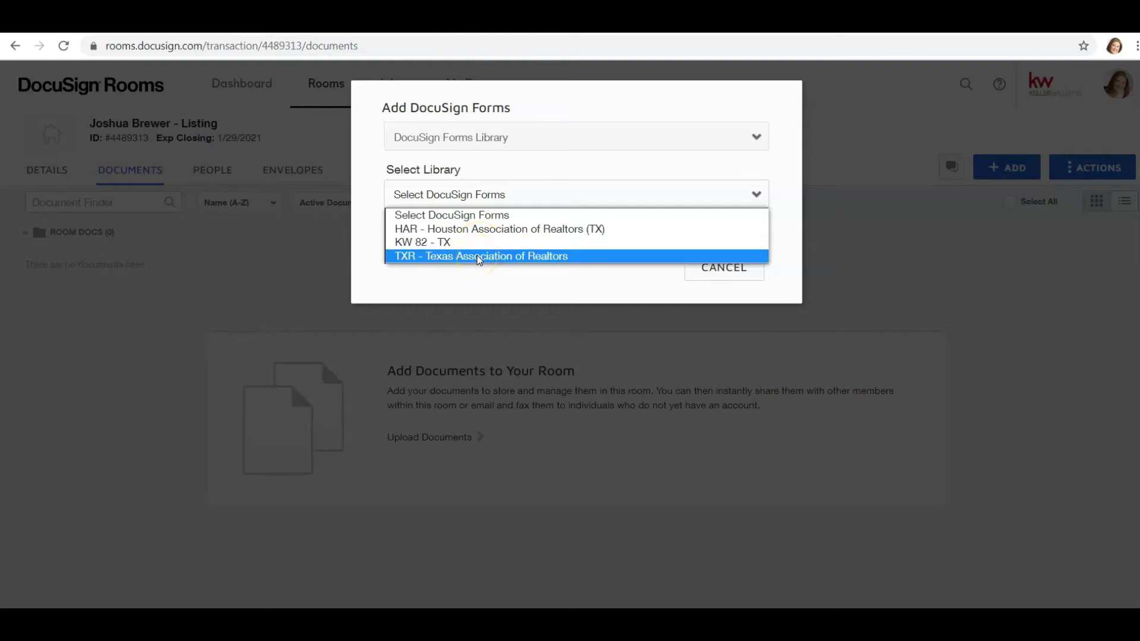
pyautogui.click(478, 257)
# - Search 'Information About' and add the Information About Brokerage Services form to the room
pyautogui.click(482, 233)
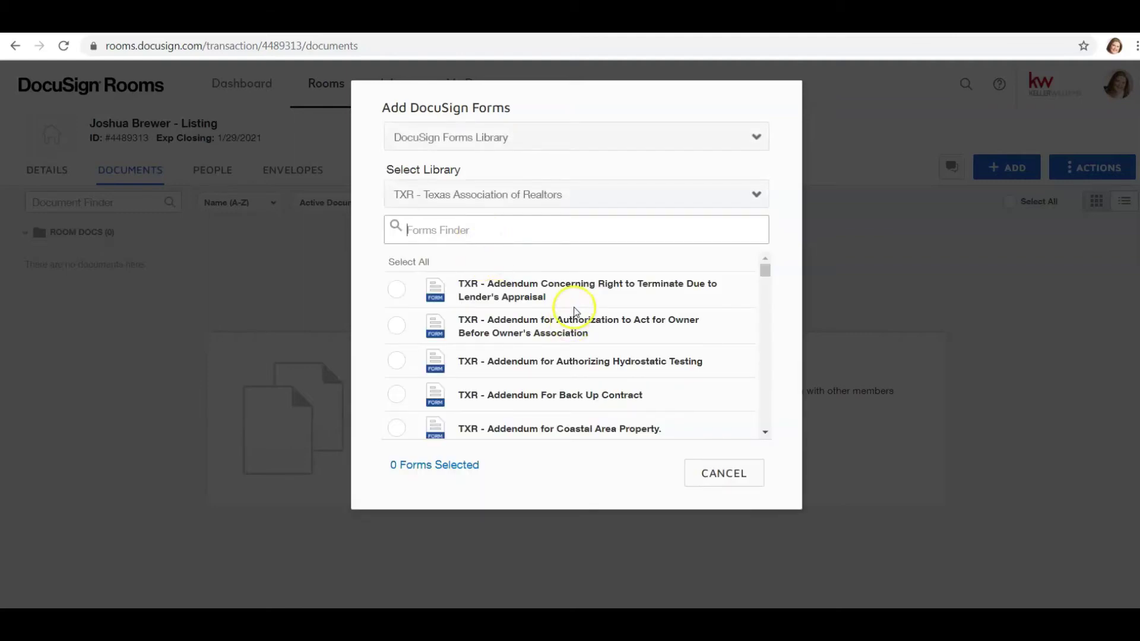
pyautogui.scroll(-3, 573, 304)
pyautogui.scroll(3, 566, 305)
pyautogui.write('Info')
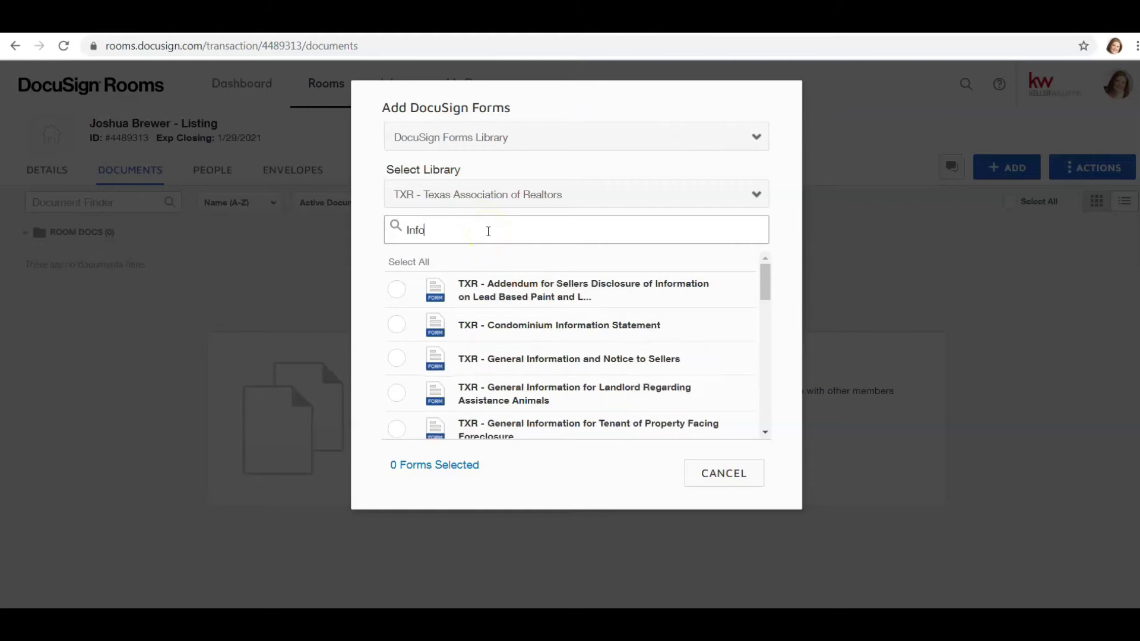
pyautogui.write('rmation About')
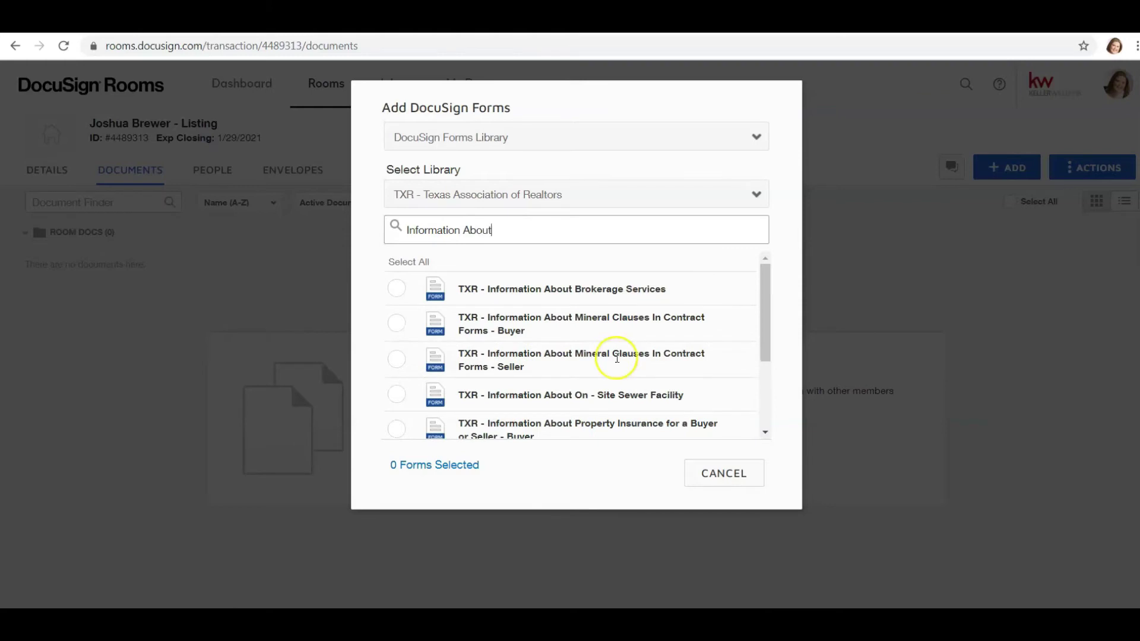
pyautogui.click(396, 288)
pyautogui.click(625, 484)
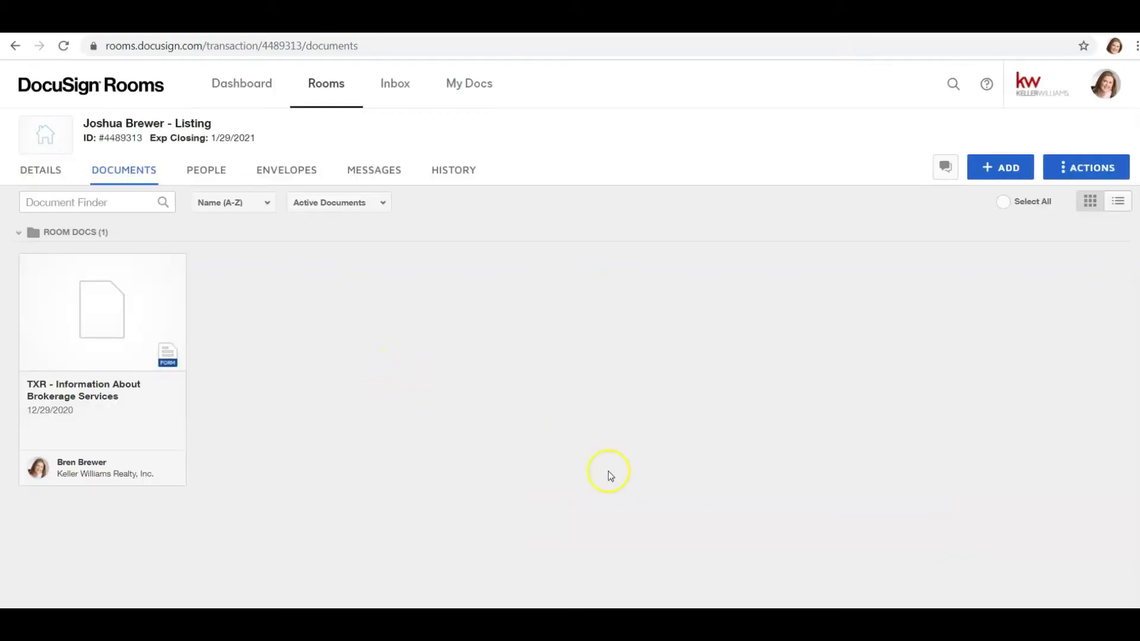
# - Fill the broker firm row with Keller Williams Premier and its license number, email and phone
pyautogui.click(117, 324)
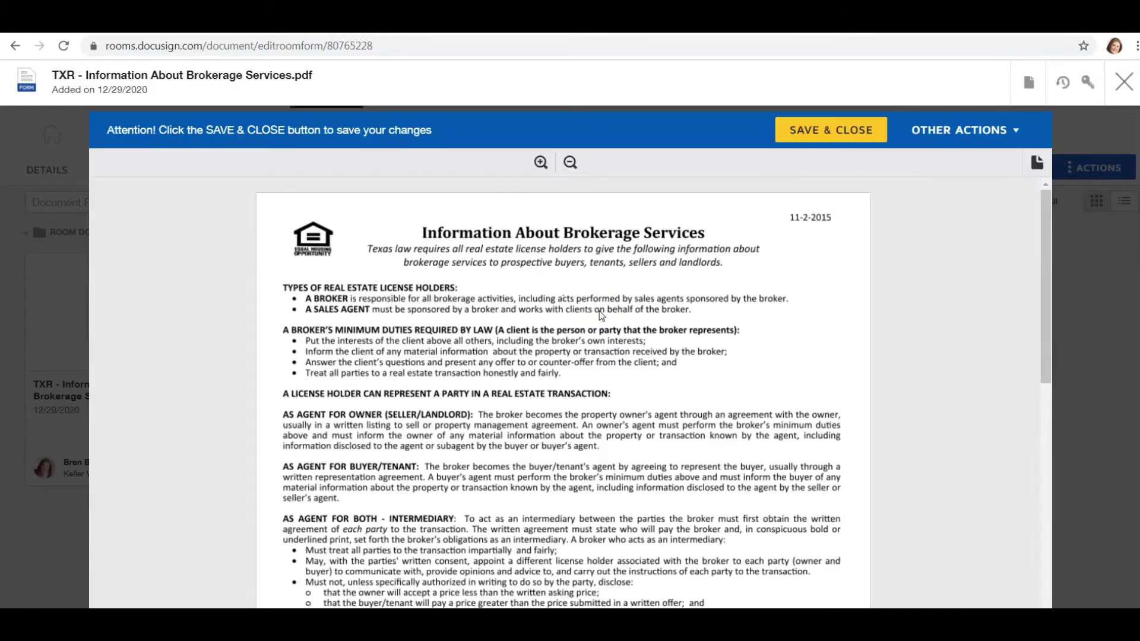
pyautogui.scroll(-6, 601, 314)
pyautogui.click(365, 386)
pyautogui.press('Tab')
pyautogui.press('Tab')
pyautogui.press('Tab')
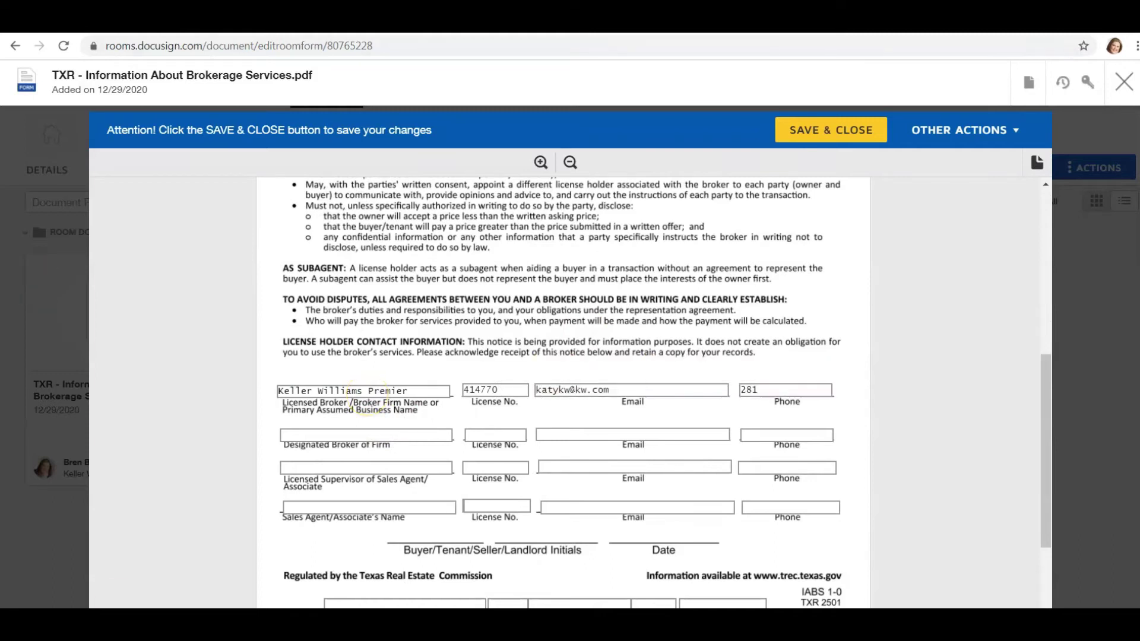
pyautogui.press('Tab')
pyautogui.press('Tab')
pyautogui.press('Tab')
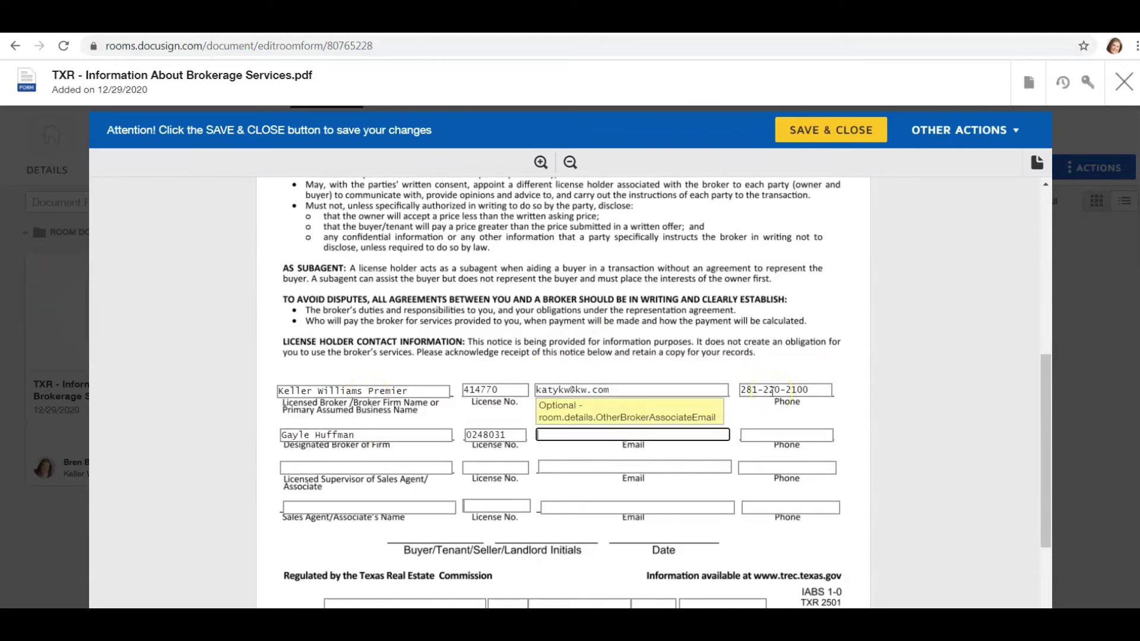
pyautogui.press('Tab')
pyautogui.press('Tab')
pyautogui.press('Tab')
pyautogui.press('Tab')
pyautogui.press('Tab')
pyautogui.press('Tab')
pyautogui.press('Tab')
pyautogui.press('Tab')
pyautogui.press('Tab')
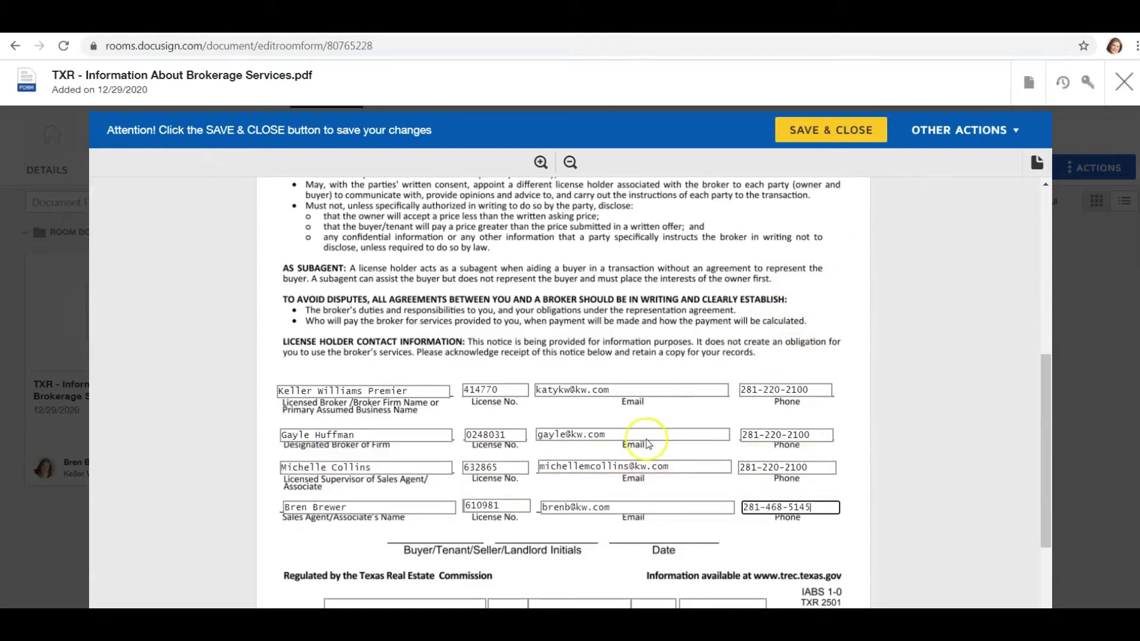
pyautogui.scroll(-2, 594, 415)
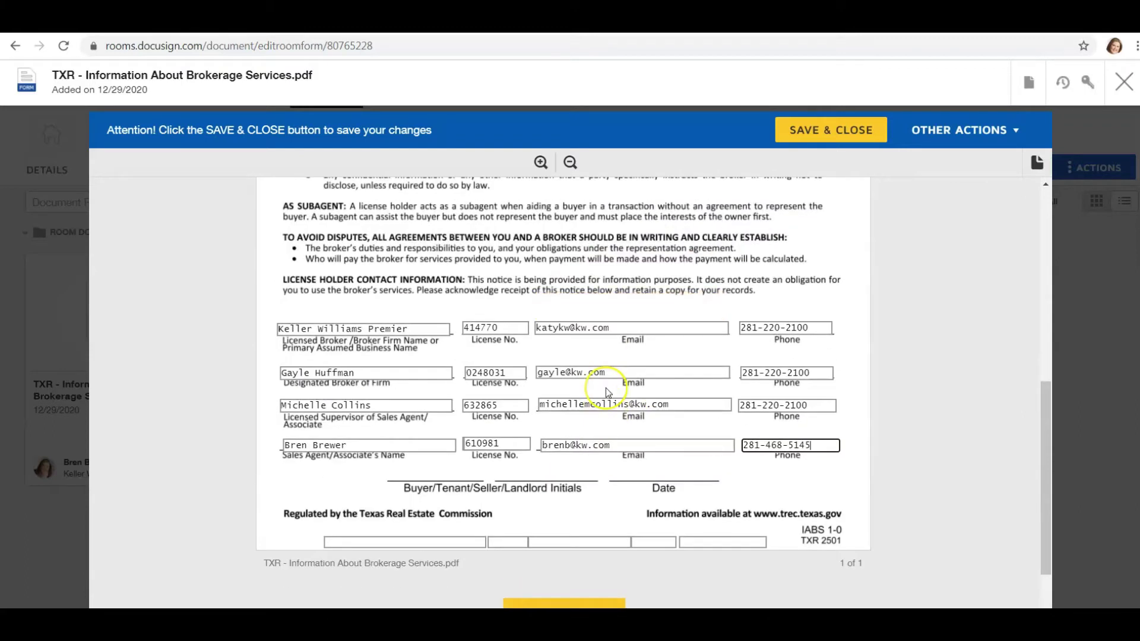
pyautogui.scroll(-1, 606, 387)
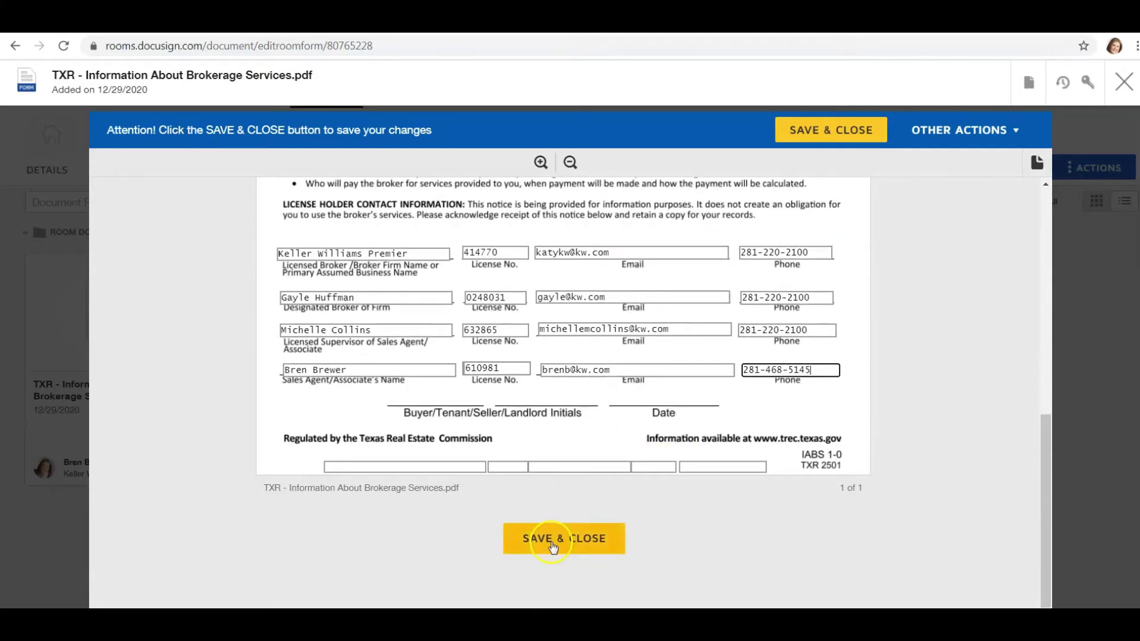
pyautogui.click(552, 540)
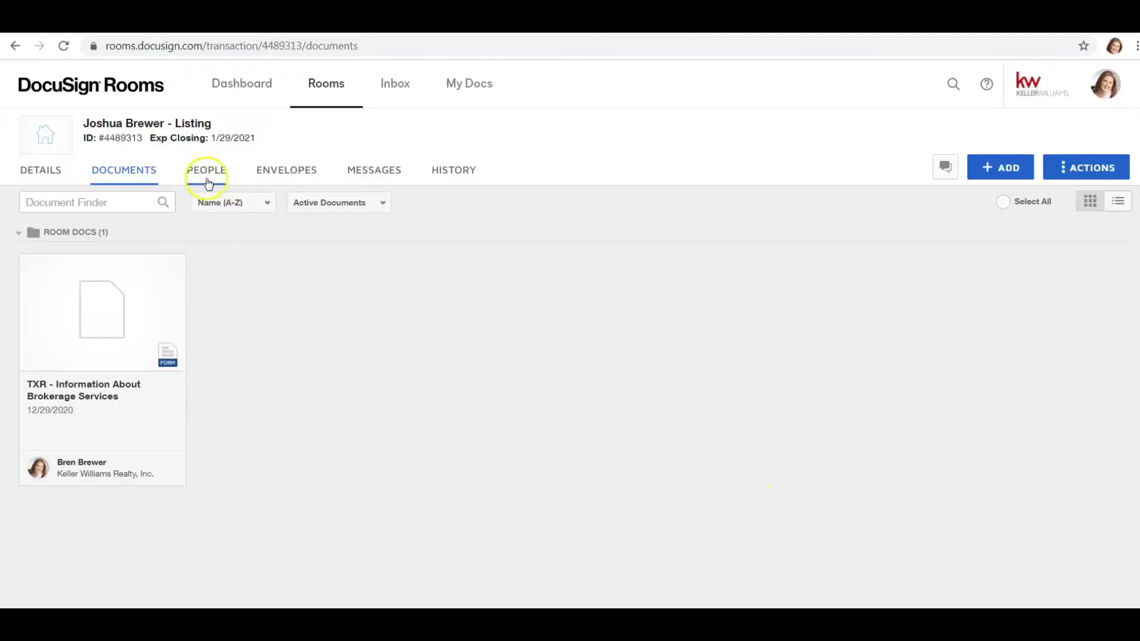
# - Start a room invitation with the client's email and first name
pyautogui.click(205, 177)
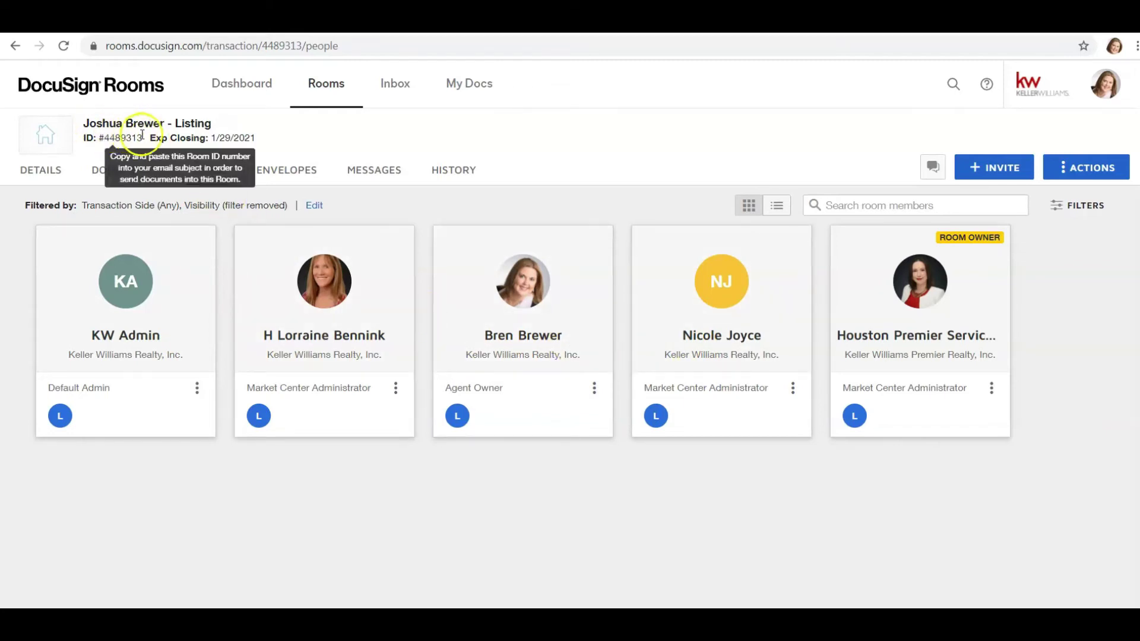
pyautogui.click(987, 168)
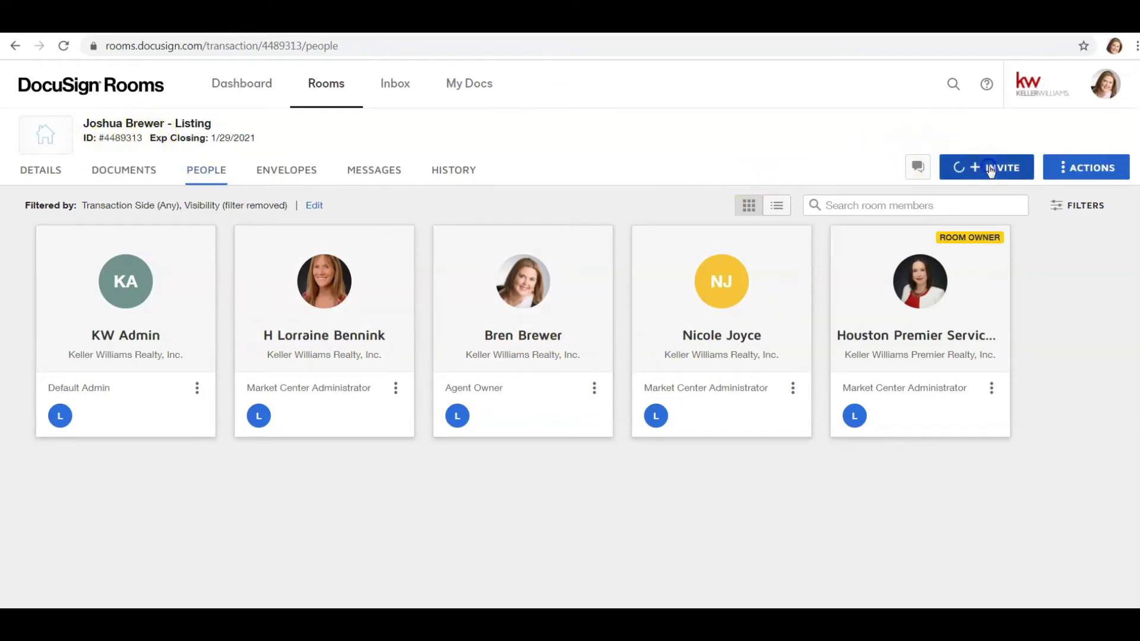
pyautogui.click(489, 194)
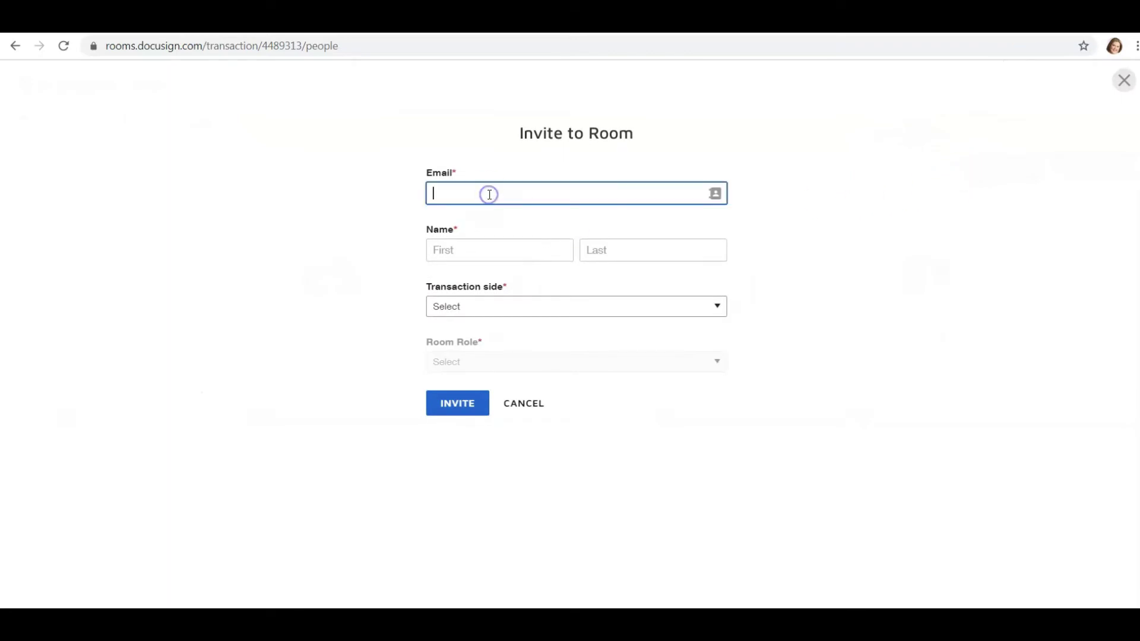
pyautogui.press('Tab')
pyautogui.write('Joshua')
pyautogui.press('Tab')
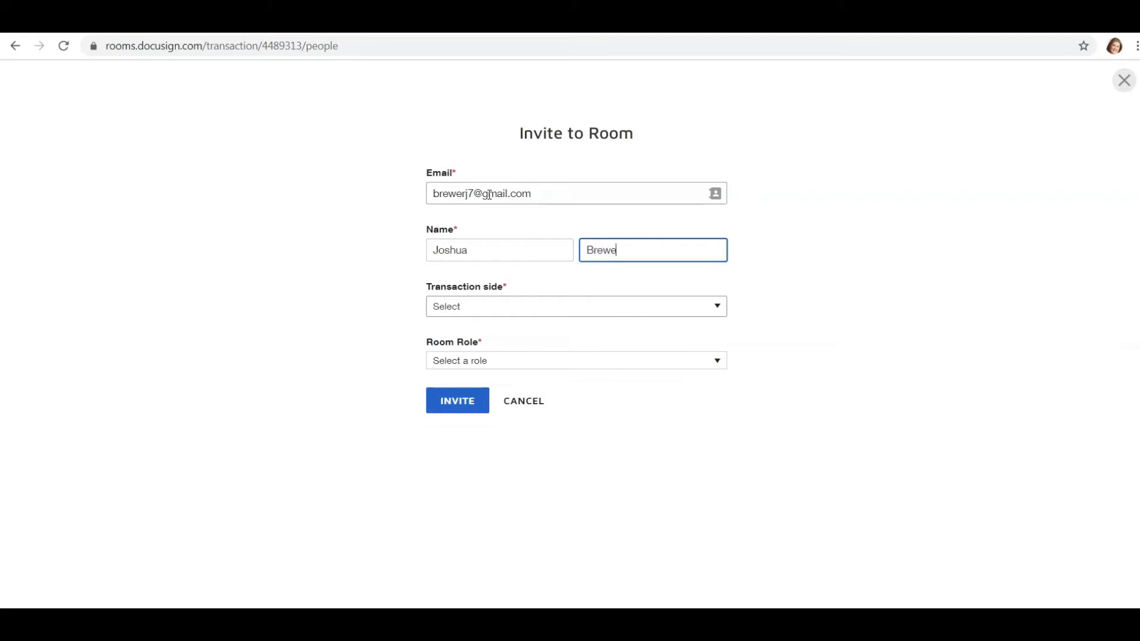
pyautogui.press('Tab')
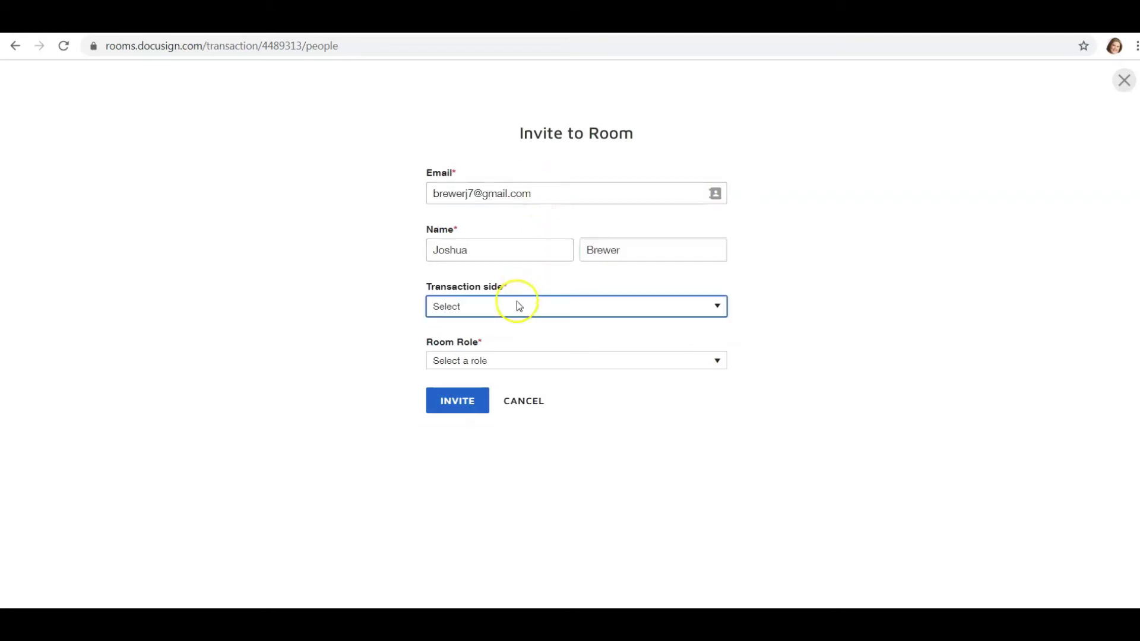
# - Set the invitee to List Side with the Client room role and send the invitation
pyautogui.click(516, 302)
pyautogui.click(511, 334)
pyautogui.click(511, 360)
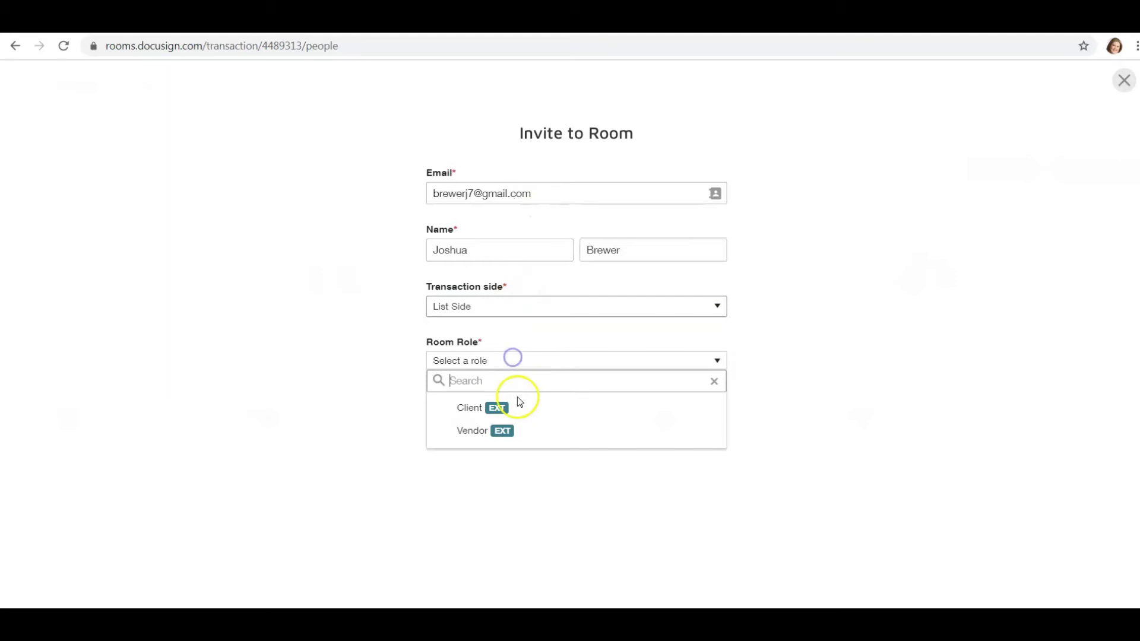
pyautogui.click(522, 407)
pyautogui.click(451, 432)
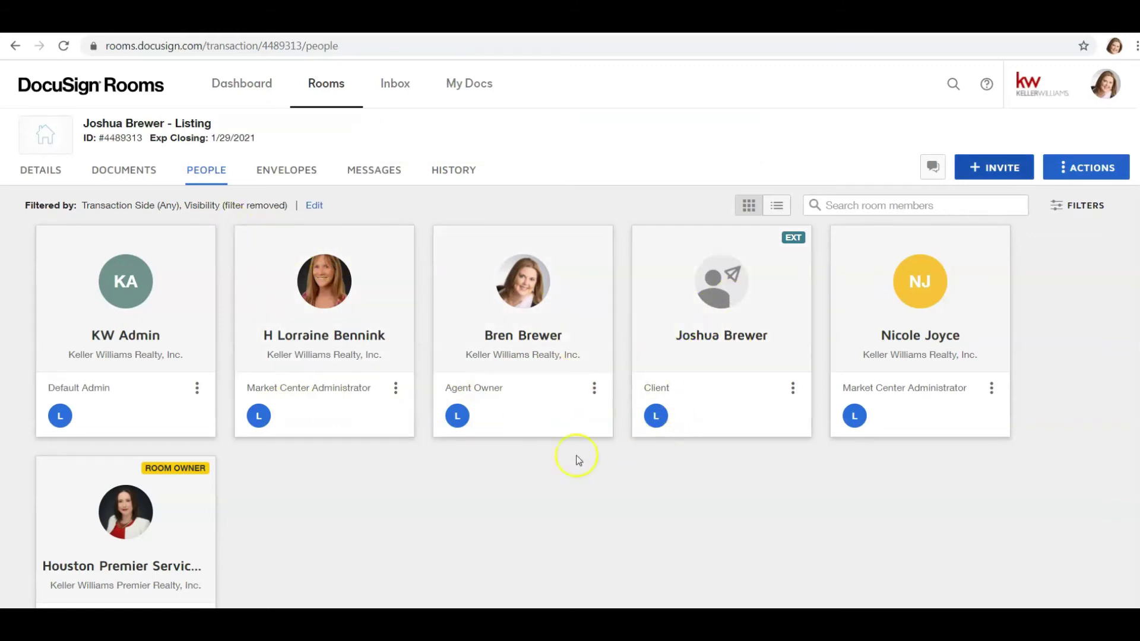
# - Return to the room's documents and select the brokerage services form
pyautogui.click(129, 183)
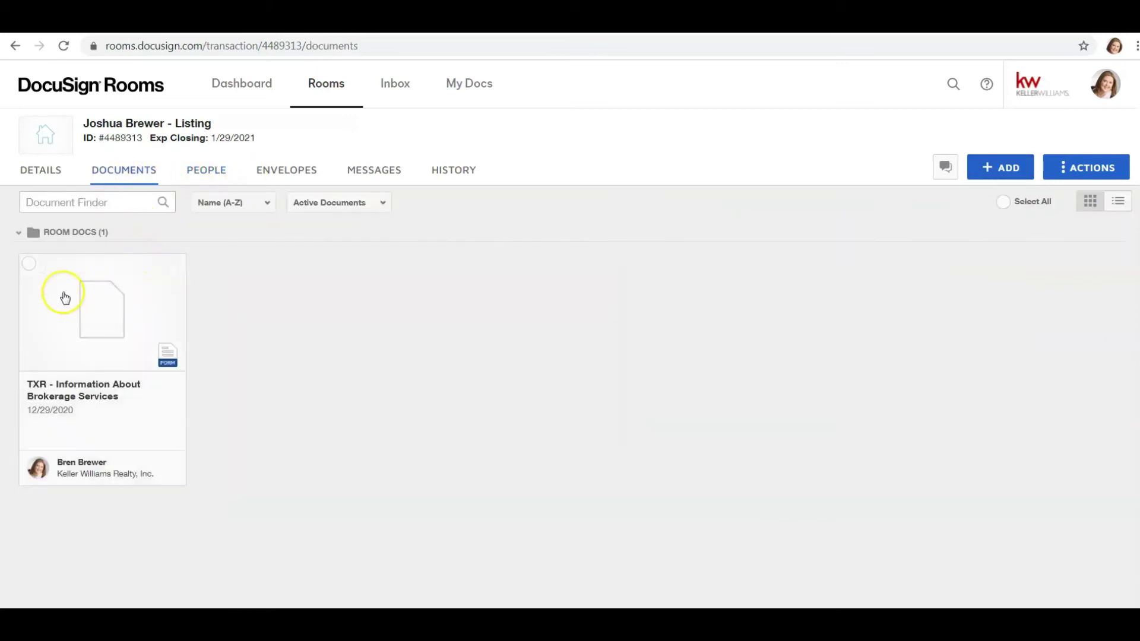
pyautogui.click(29, 265)
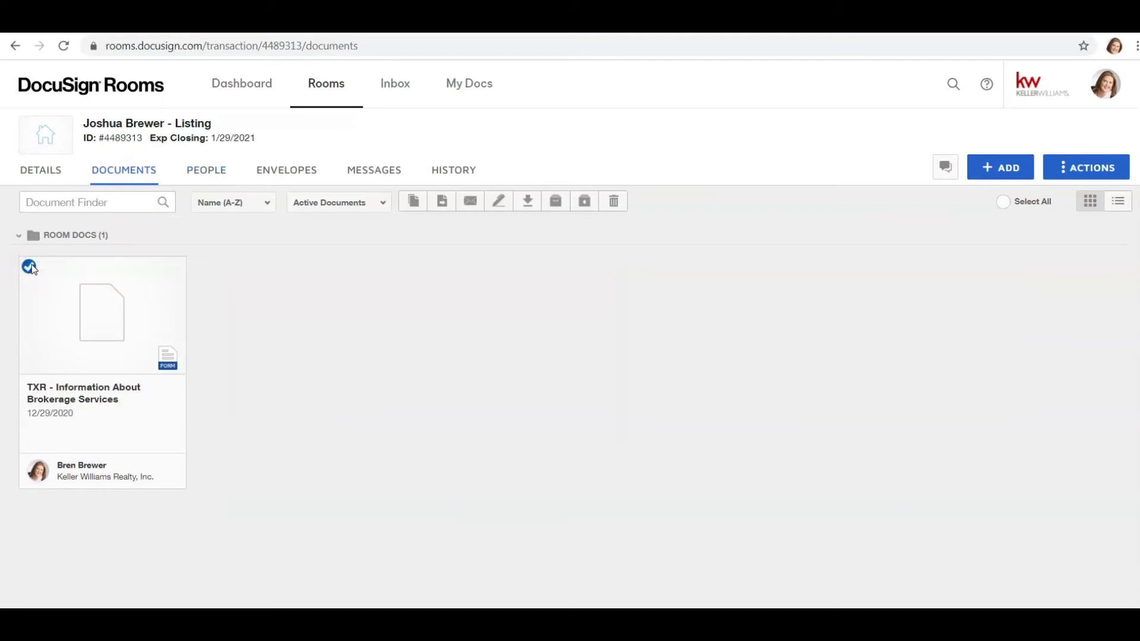
pyautogui.click(30, 265)
pyautogui.click(31, 265)
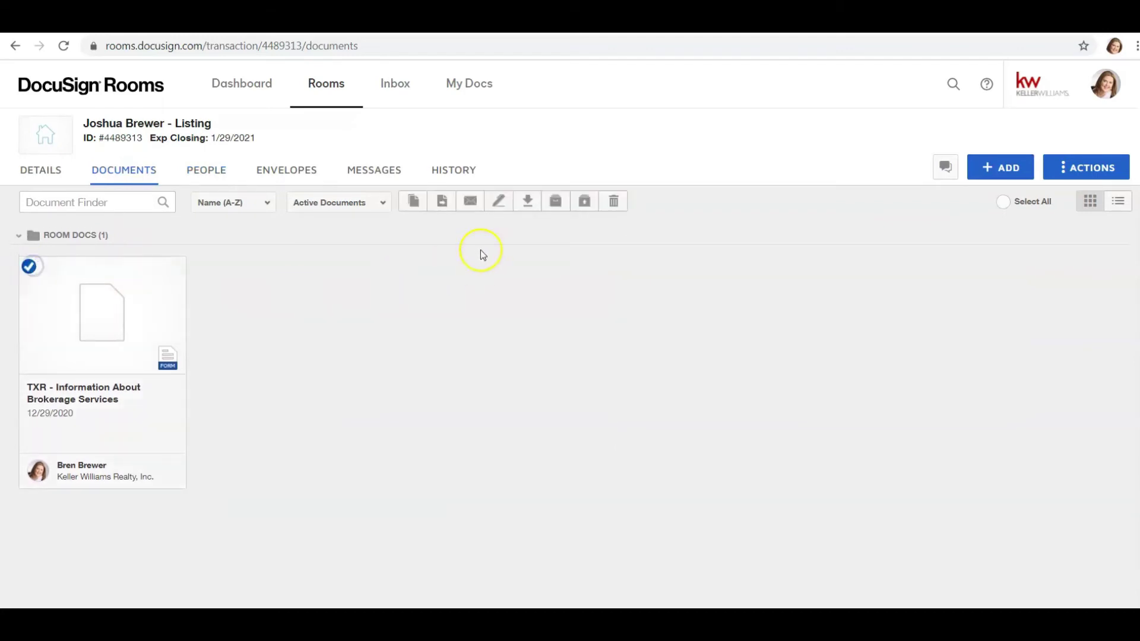
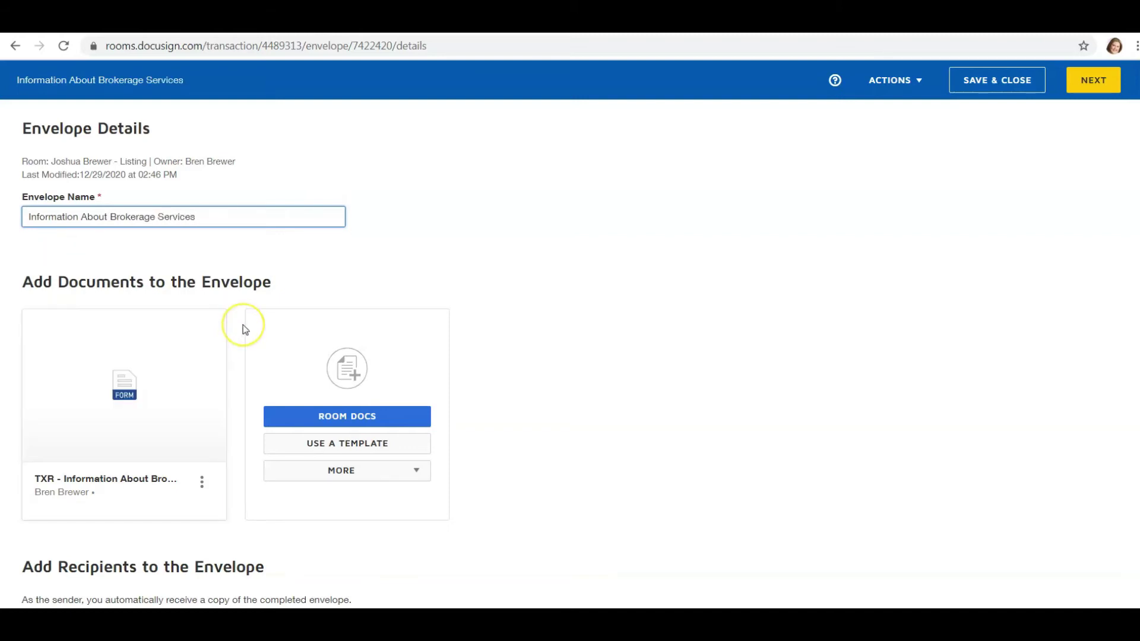
# - Add the agent-owner room contact to the envelope as a recipient who needs to sign
pyautogui.scroll(-3, 243, 329)
pyautogui.scroll(1, 243, 330)
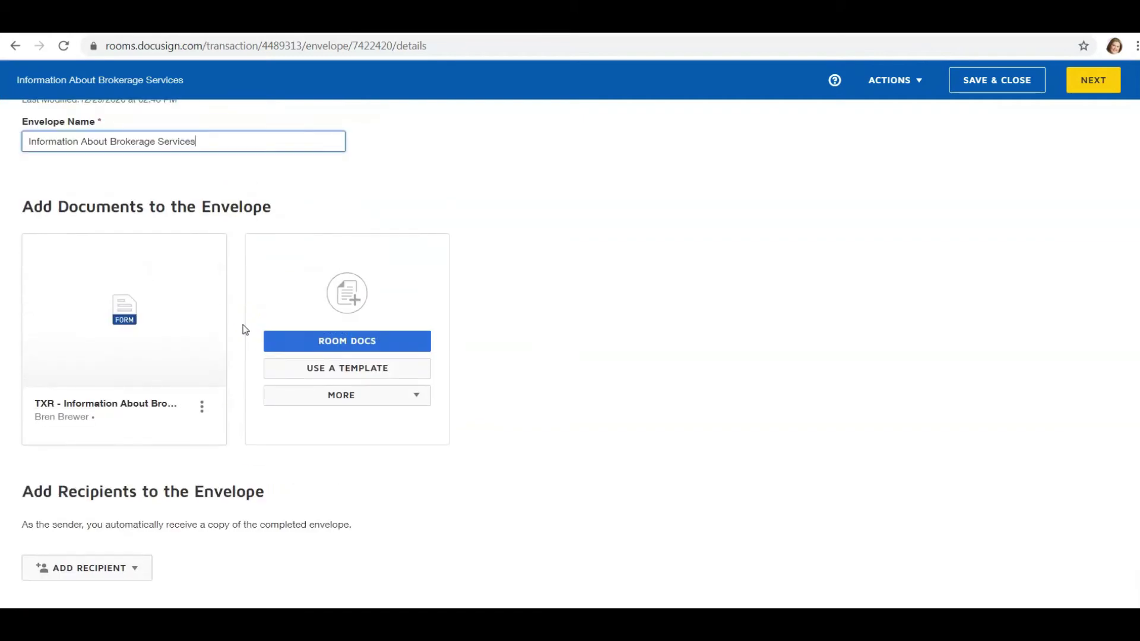
pyautogui.scroll(-3, 245, 329)
pyautogui.click(135, 422)
pyautogui.click(133, 471)
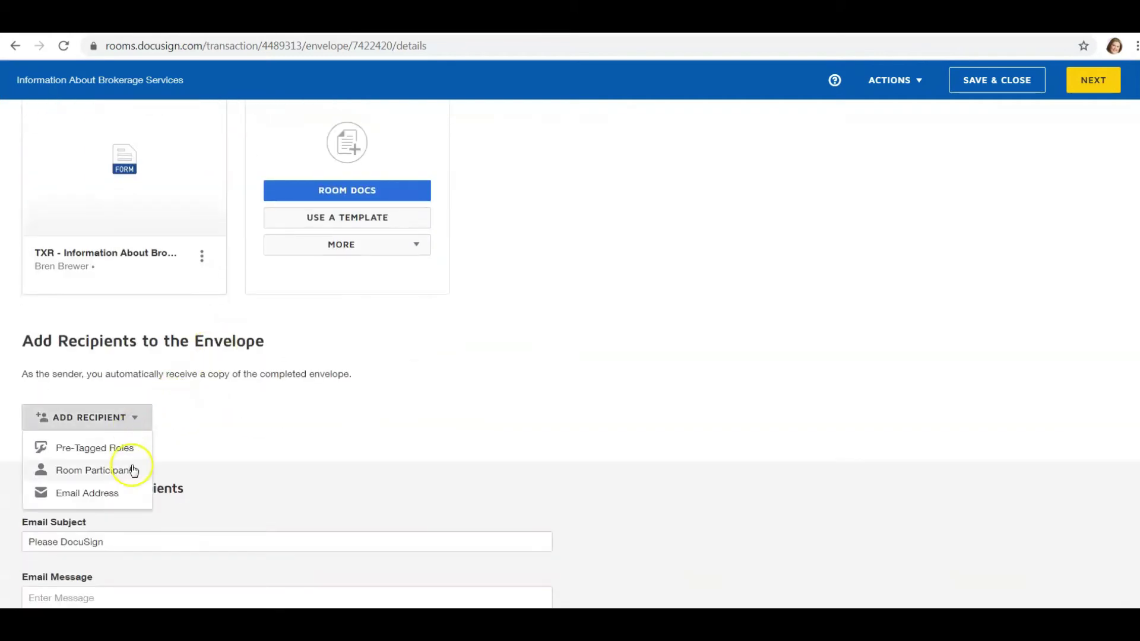
pyautogui.click(89, 475)
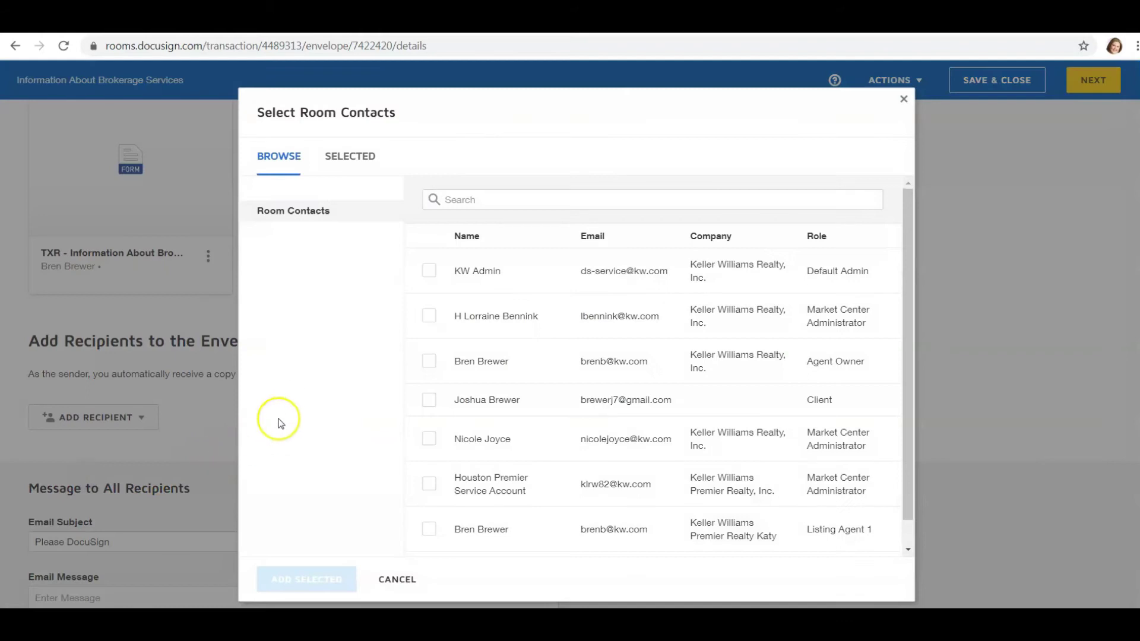
pyautogui.click(428, 360)
pyautogui.click(322, 580)
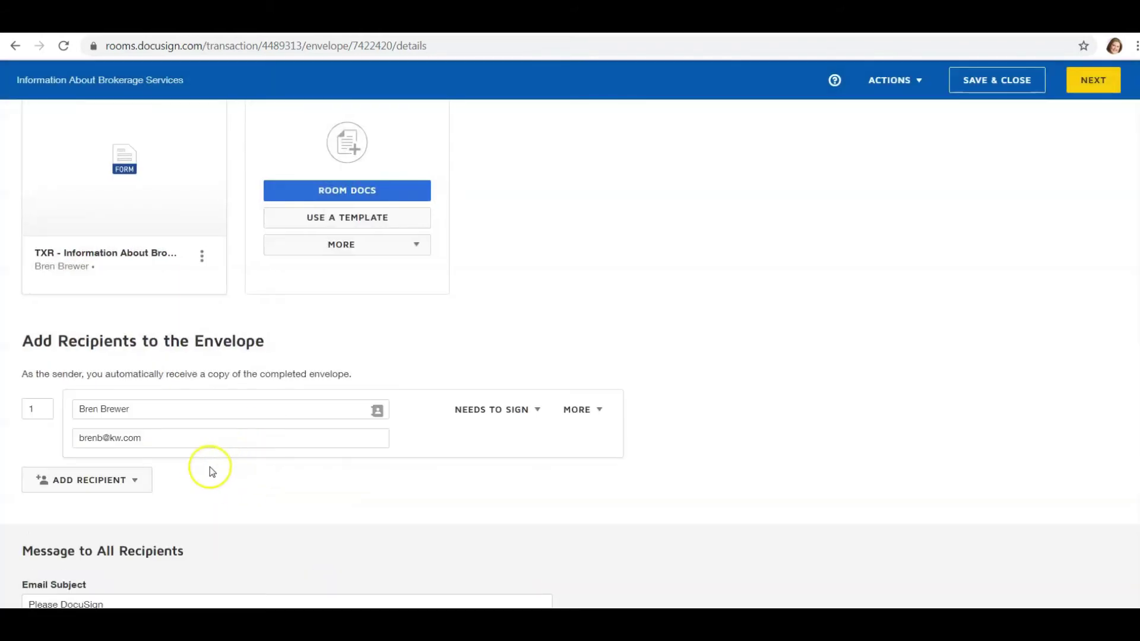
pyautogui.scroll(4, 278, 397)
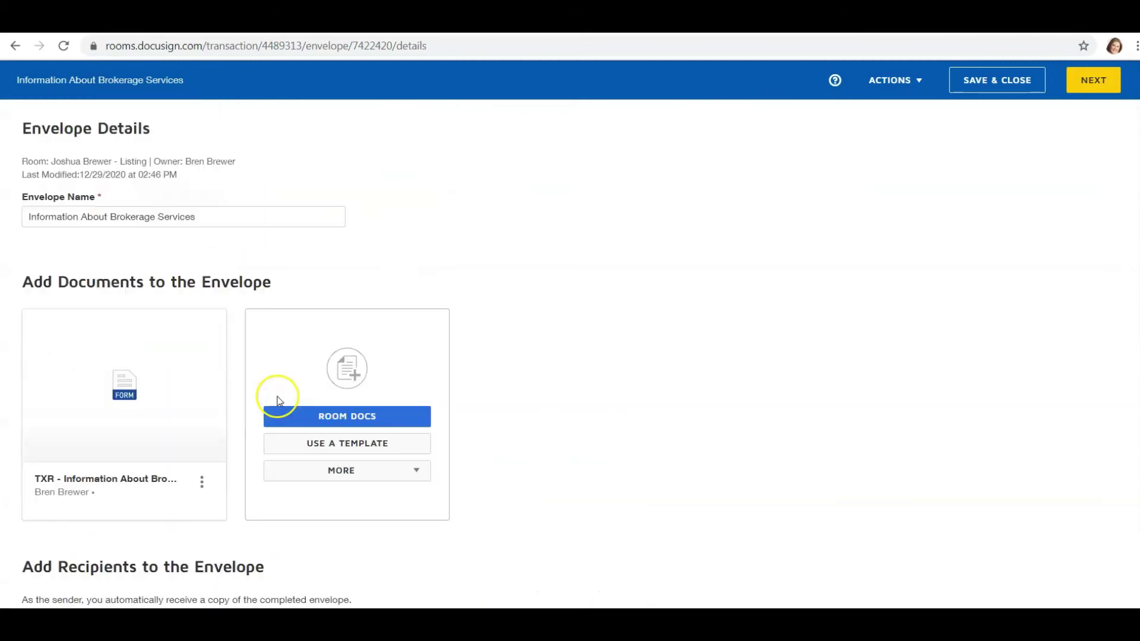
pyautogui.moveTo(212, 352)
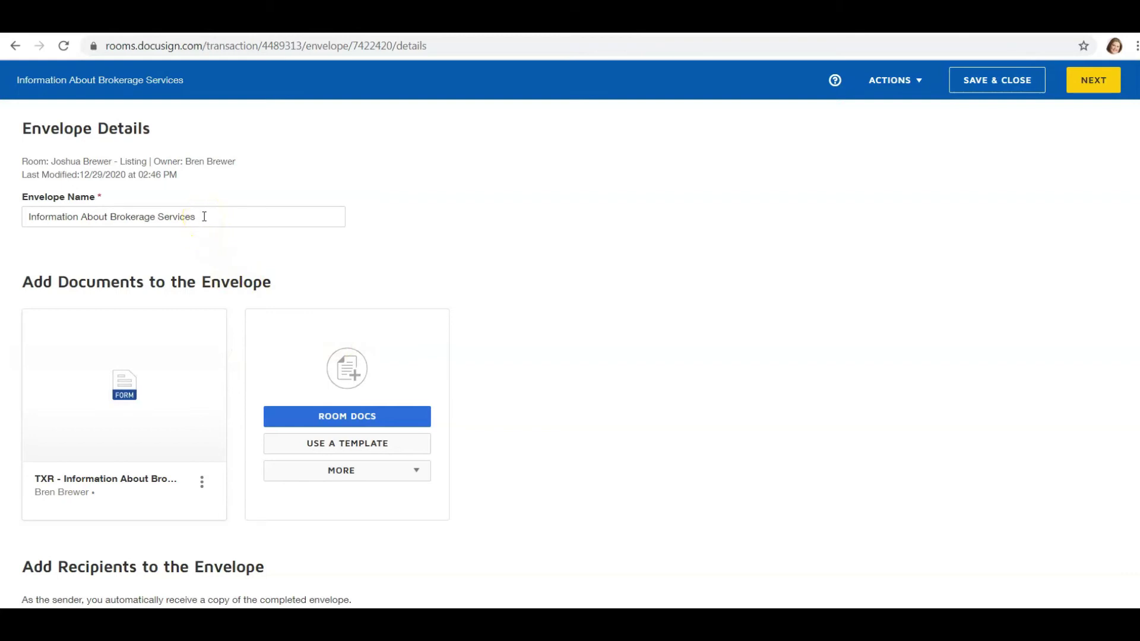
pyautogui.click(24, 215)
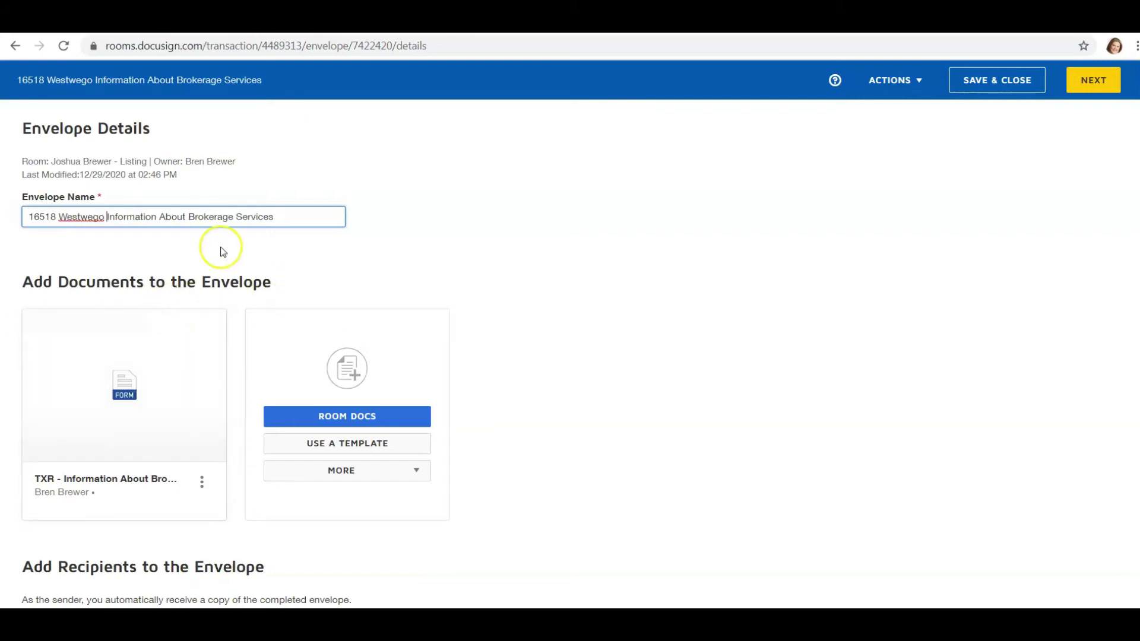
pyautogui.scroll(-2, 184, 291)
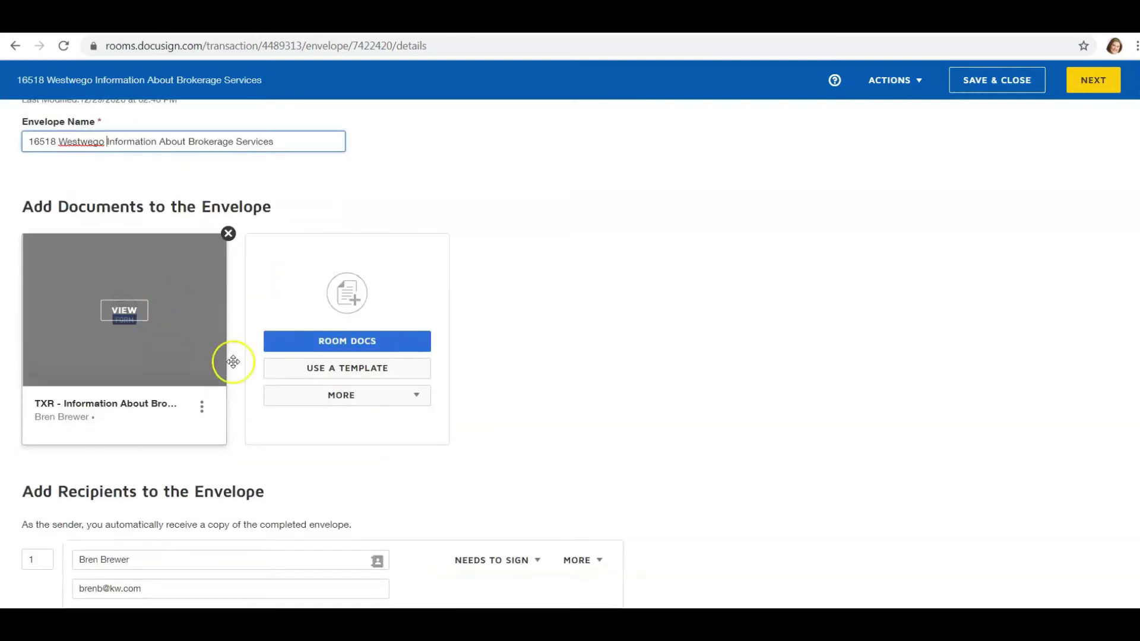
# - Reopen the room participants list and close it without adding another recipient
pyautogui.scroll(-4, 236, 463)
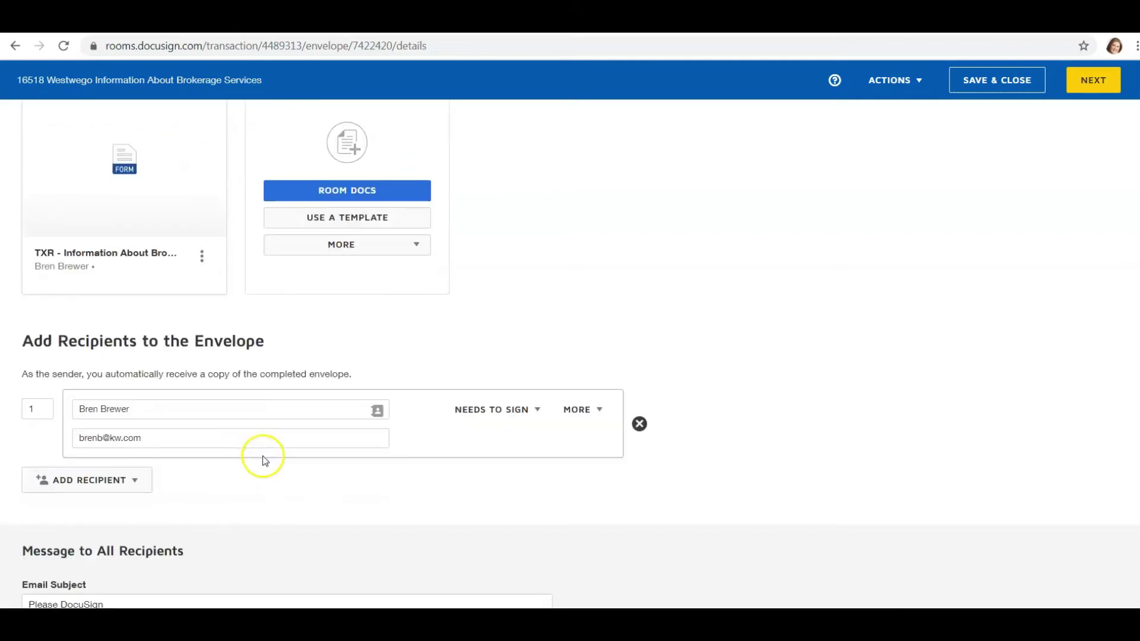
pyautogui.click(105, 482)
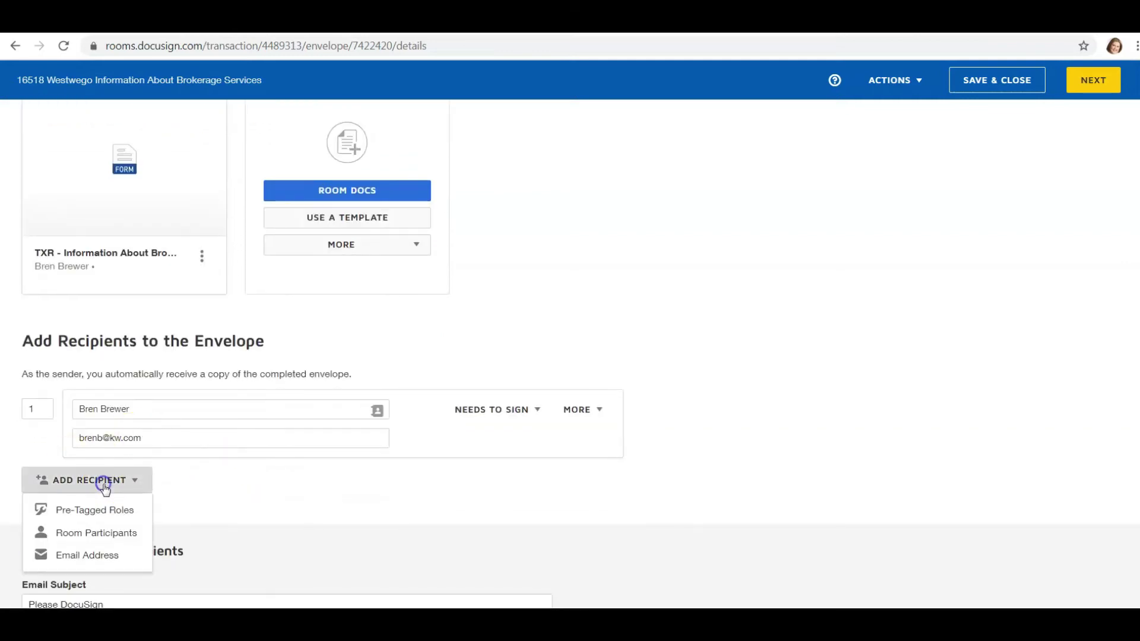
pyautogui.click(98, 533)
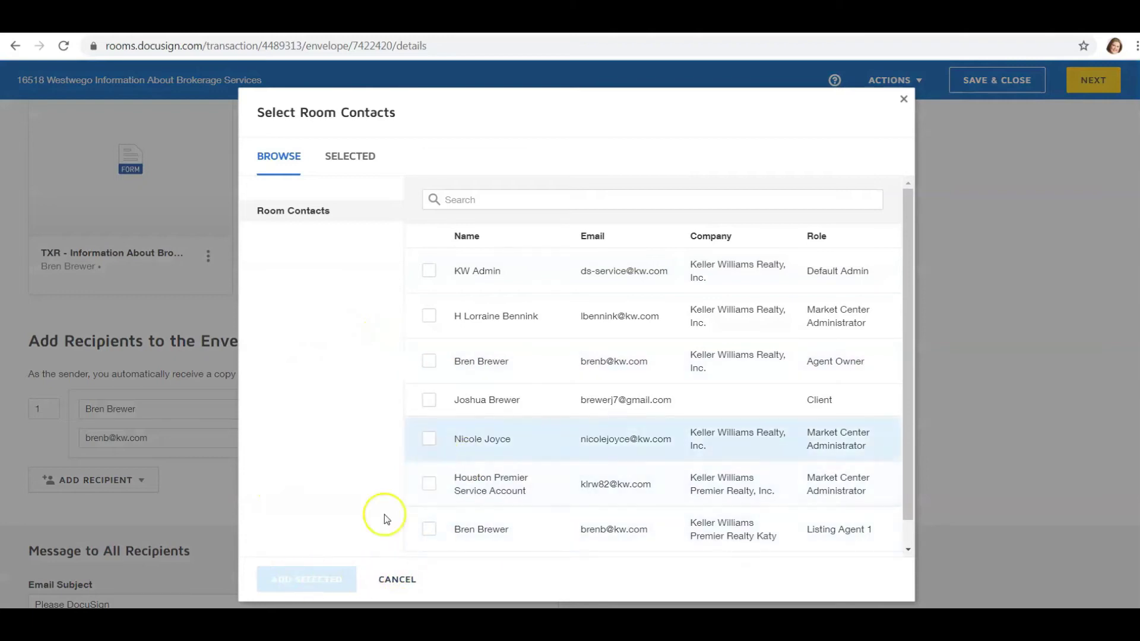
pyautogui.click(902, 103)
pyautogui.scroll(-2, 321, 392)
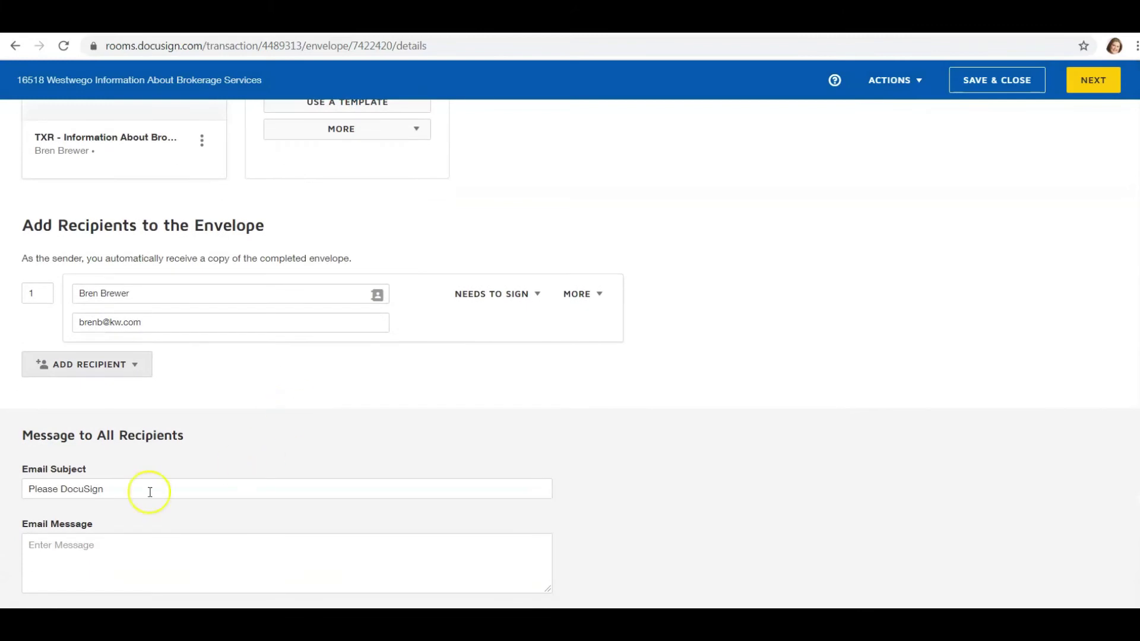
# - Replace 'DocuSign' in the email subject so it reads 'Please Sign this form'
pyautogui.doubleClick(67, 490)
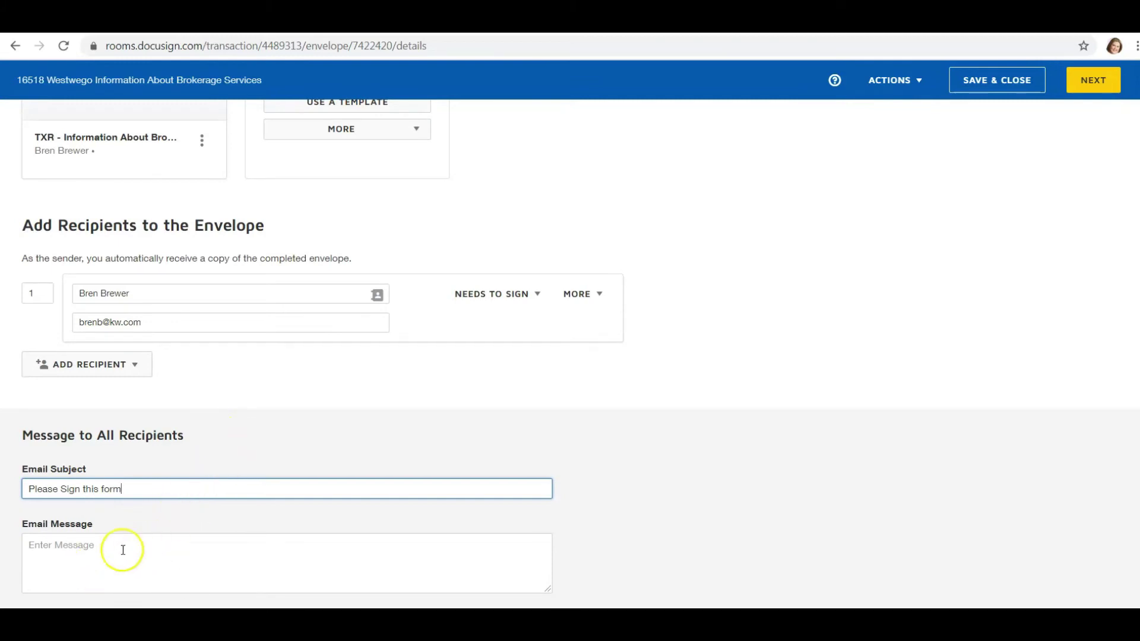
pyautogui.scroll(5, 291, 497)
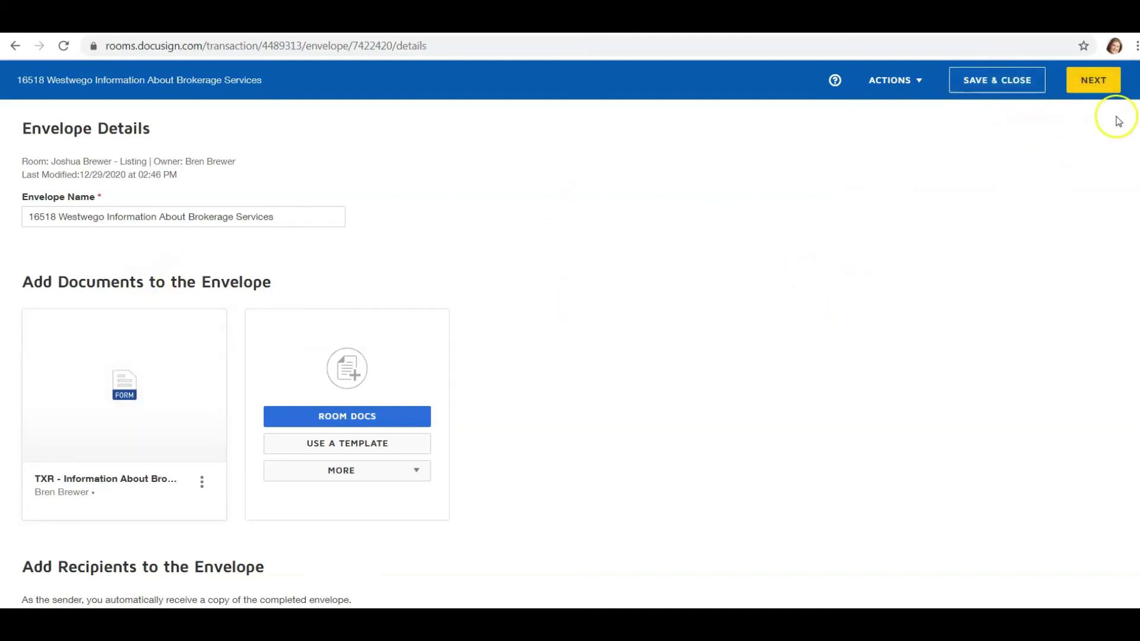
# - Place an Initial field above the initials line and a Date Signed field on the Date line
pyautogui.click(1107, 83)
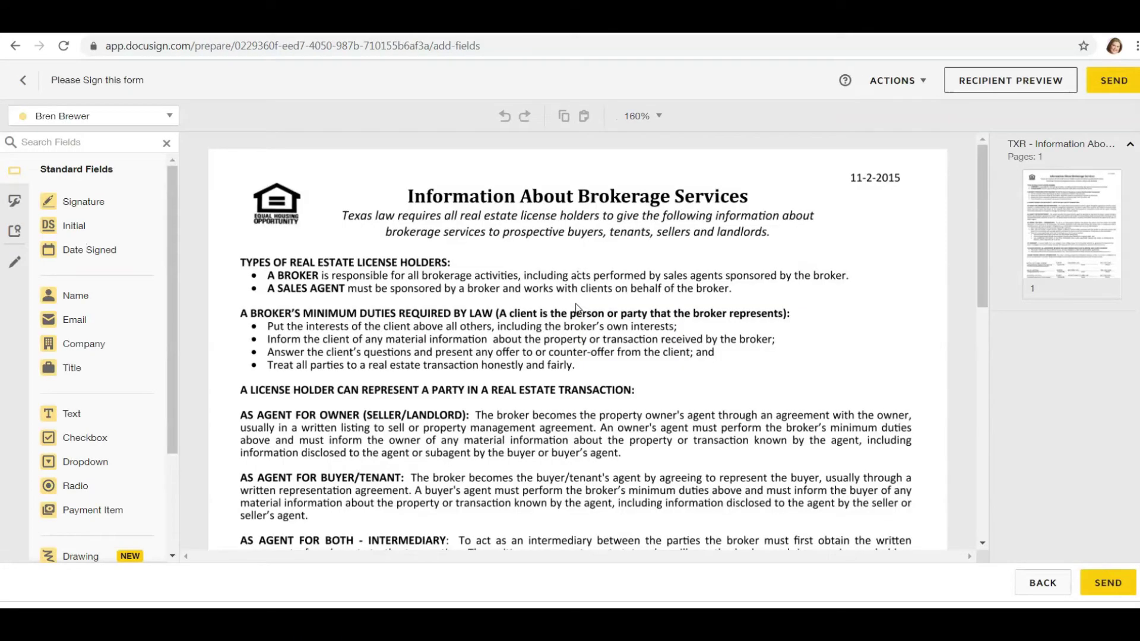
pyautogui.scroll(-10, 604, 248)
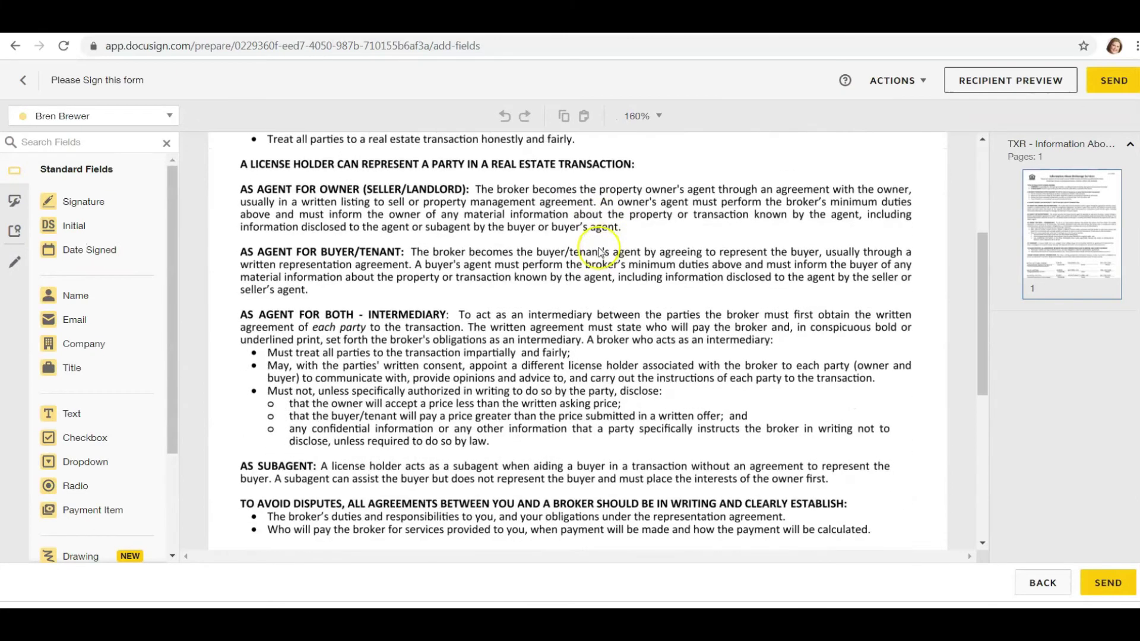
pyautogui.scroll(-1, 590, 262)
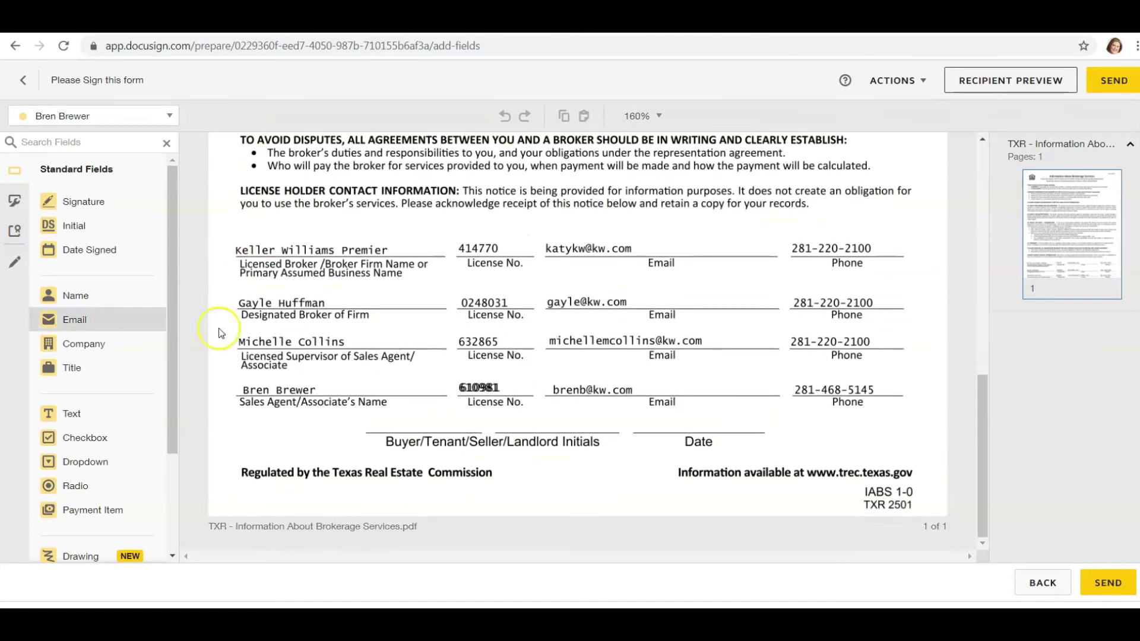
pyautogui.moveTo(76, 231)
pyautogui.mouseDown()
pyautogui.moveTo(276, 328)
pyautogui.moveTo(601, 387)
pyautogui.moveTo(391, 396)
pyautogui.mouseUp()
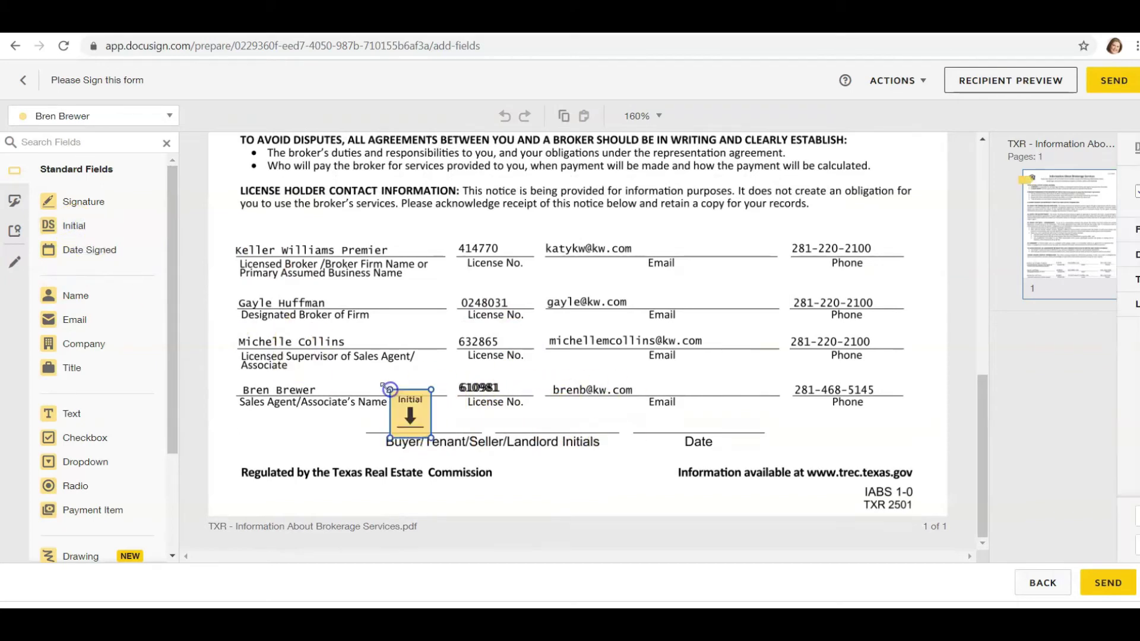
pyautogui.moveTo(84, 202)
pyautogui.mouseDown()
pyautogui.moveTo(394, 336)
pyautogui.moveTo(420, 386)
pyautogui.moveTo(39, 183)
pyautogui.mouseUp()
pyautogui.moveTo(79, 252); pyautogui.dragTo(666, 408)
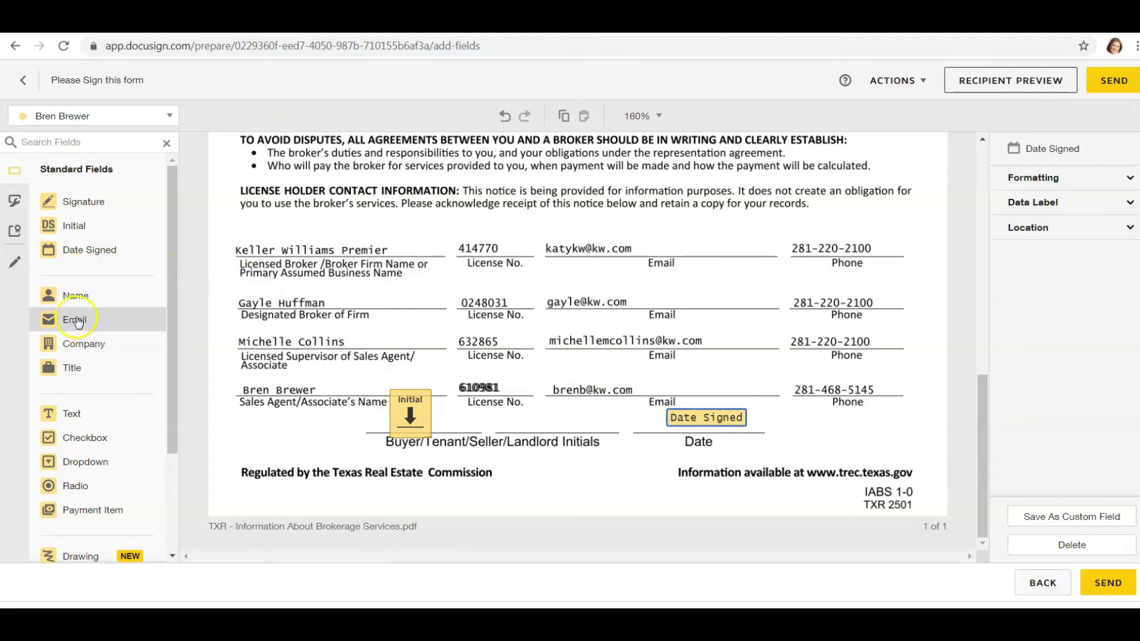
# - Remove the extra Full Name field and send the envelope
pyautogui.moveTo(74, 297); pyautogui.dragTo(380, 448)
pyautogui.click(394, 463)
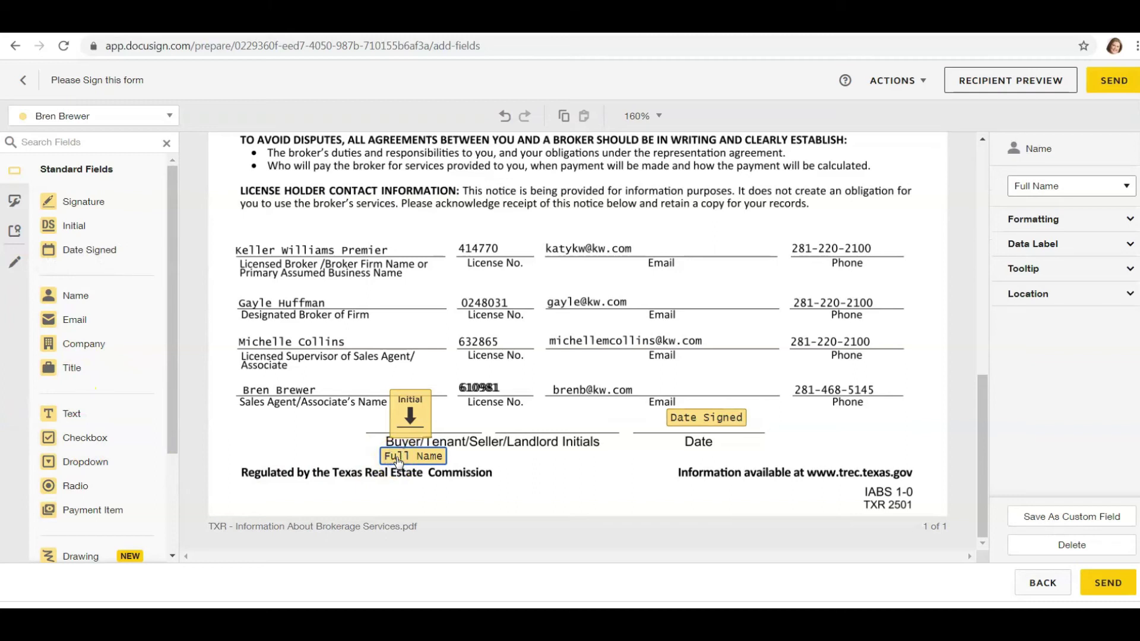
pyautogui.press('Delete')
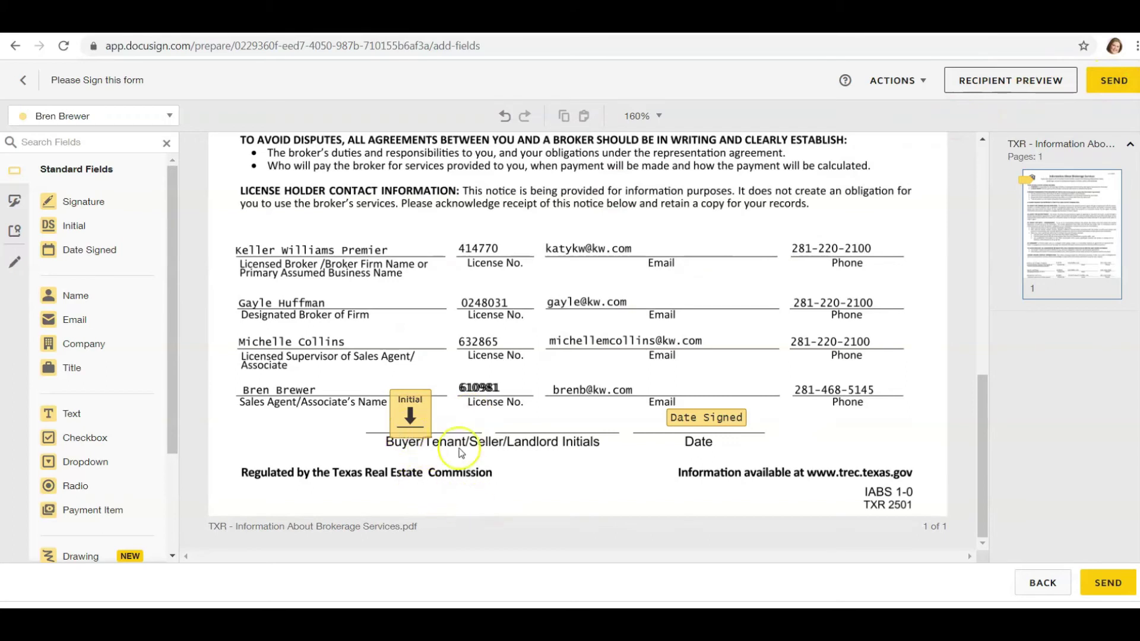
pyautogui.click(1120, 87)
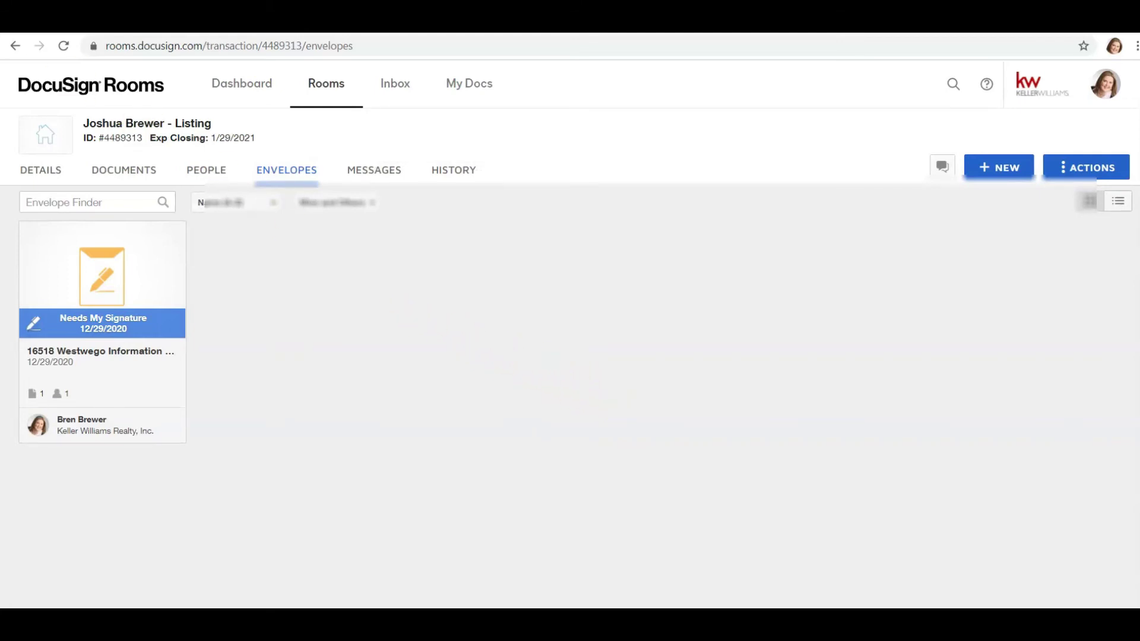
# - Open the 'Please Sign this form' email in Gmail and go to its Review Document link
pyautogui.click(71, 21)
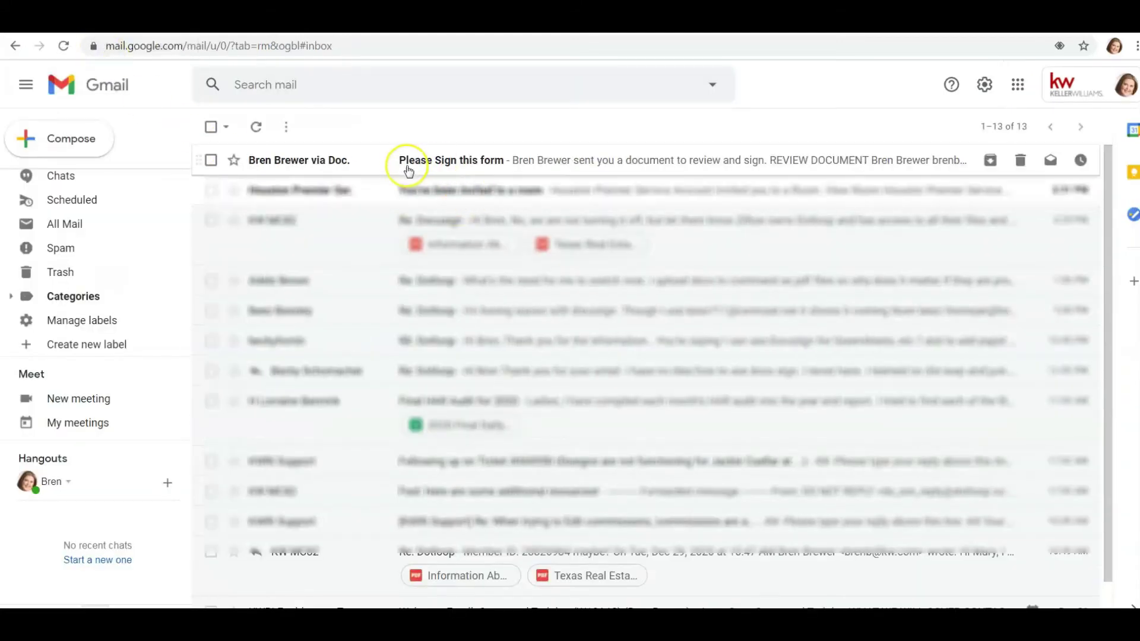
pyautogui.click(528, 161)
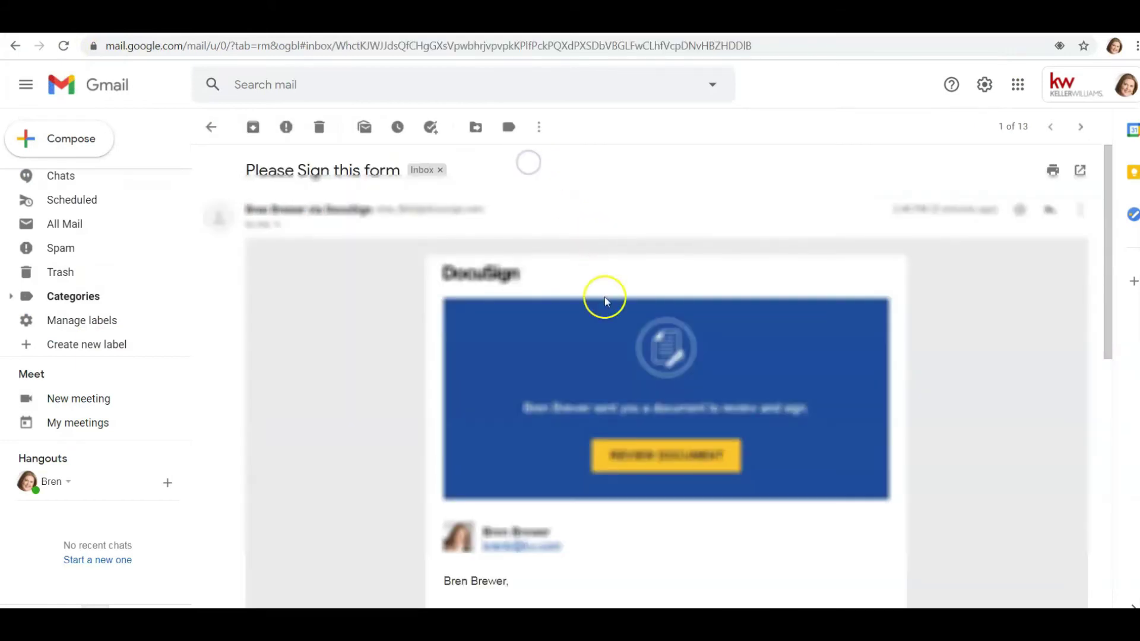
pyautogui.click(657, 457)
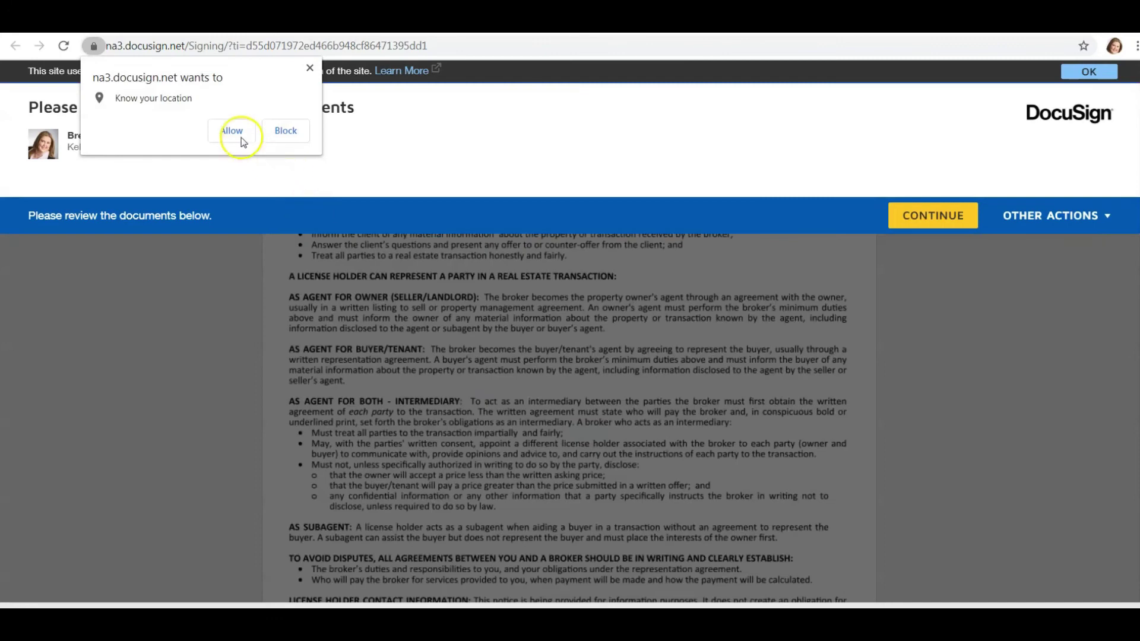
# - Apply initials to the form's acknowledgement field and finish signing the document
pyautogui.click(241, 137)
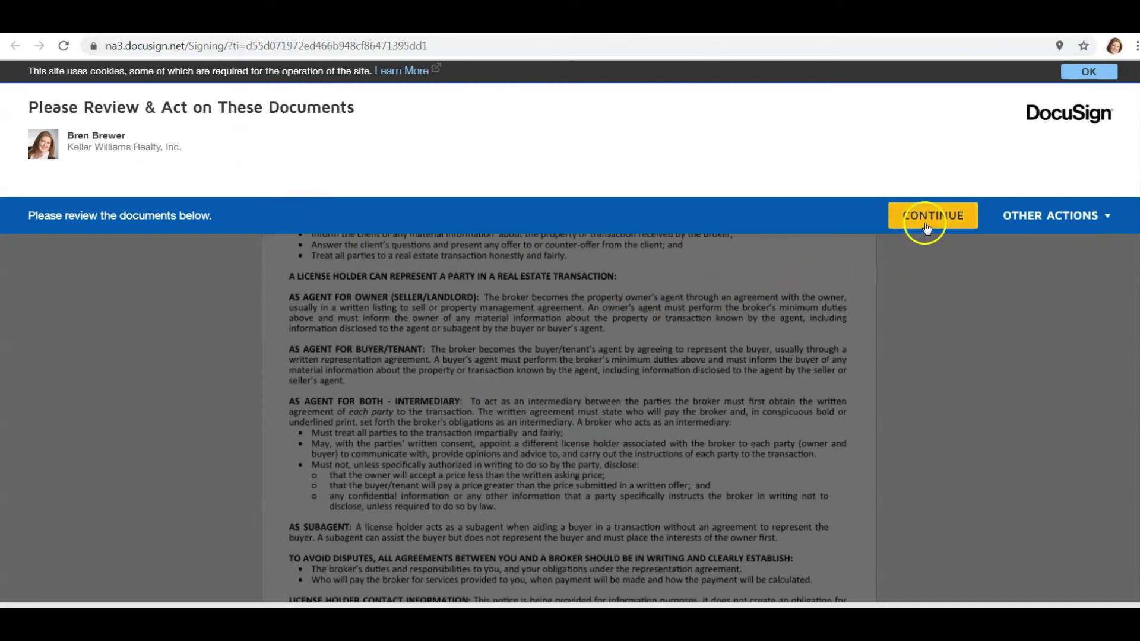
pyautogui.click(924, 227)
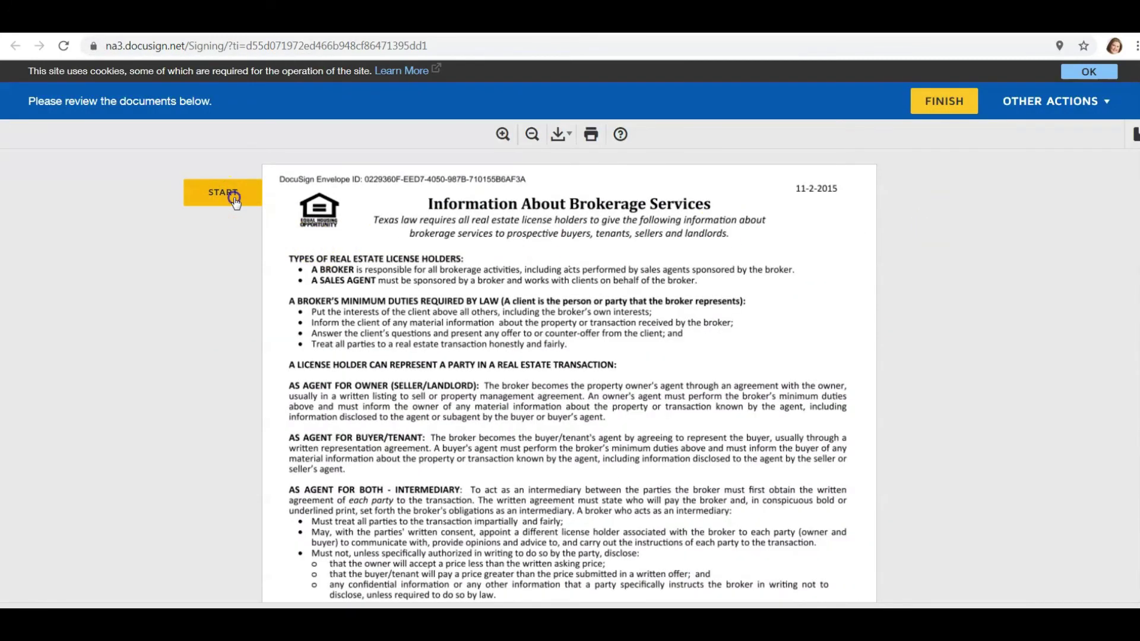
pyautogui.click(235, 200)
pyautogui.click(425, 382)
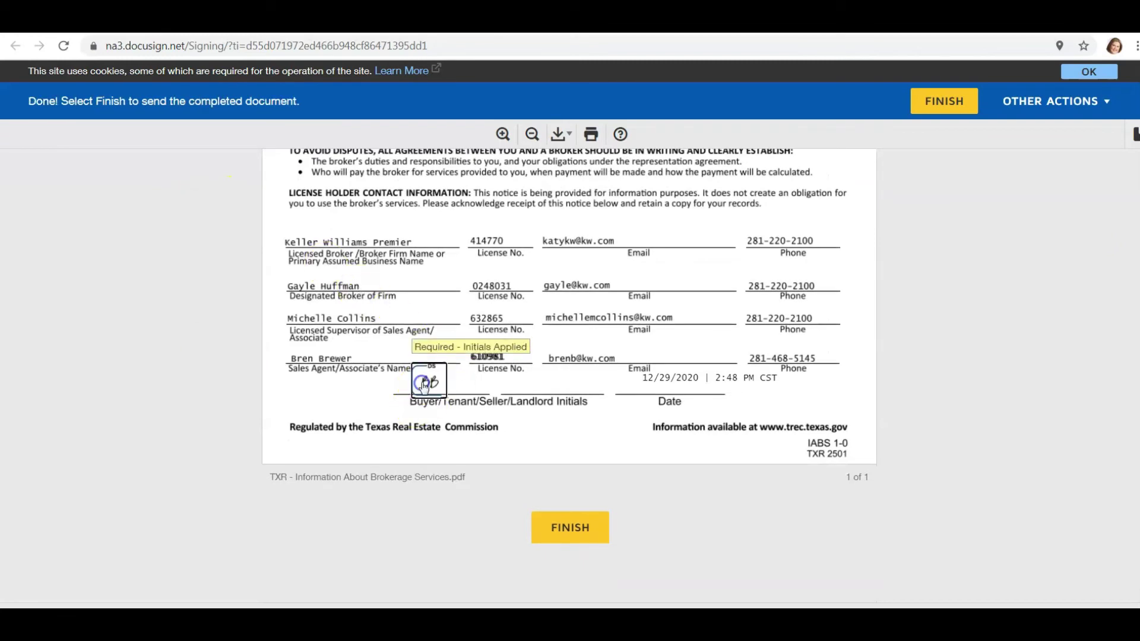
pyautogui.click(558, 527)
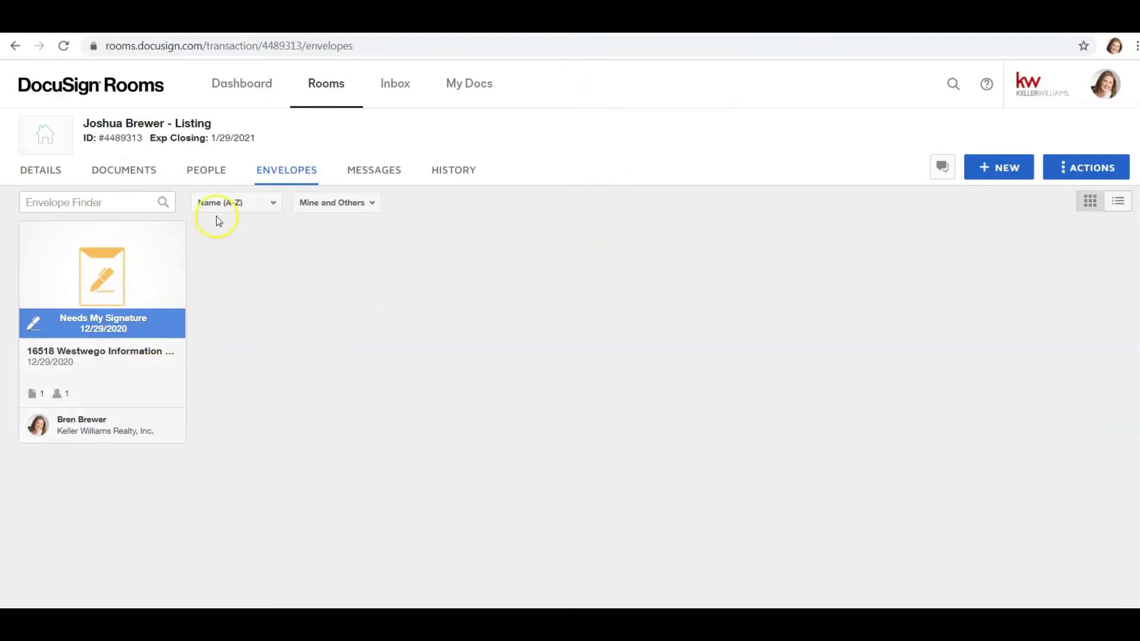
# - Reload the envelopes, confirm the brokerage services envelope is Completed, and list its documents
pyautogui.click(64, 47)
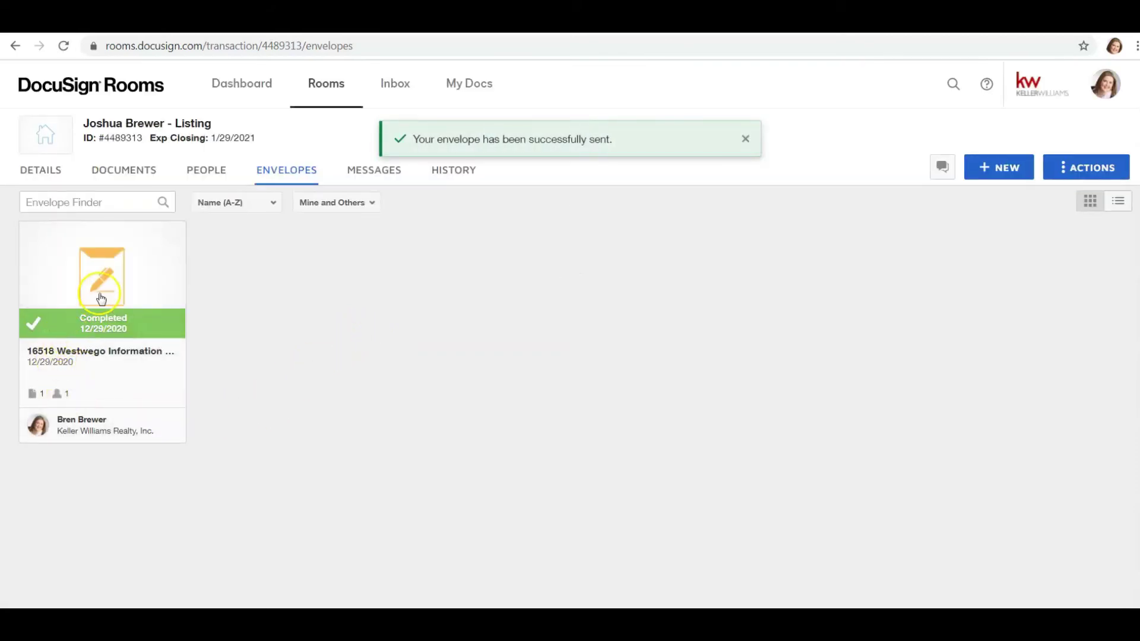
pyautogui.click(101, 298)
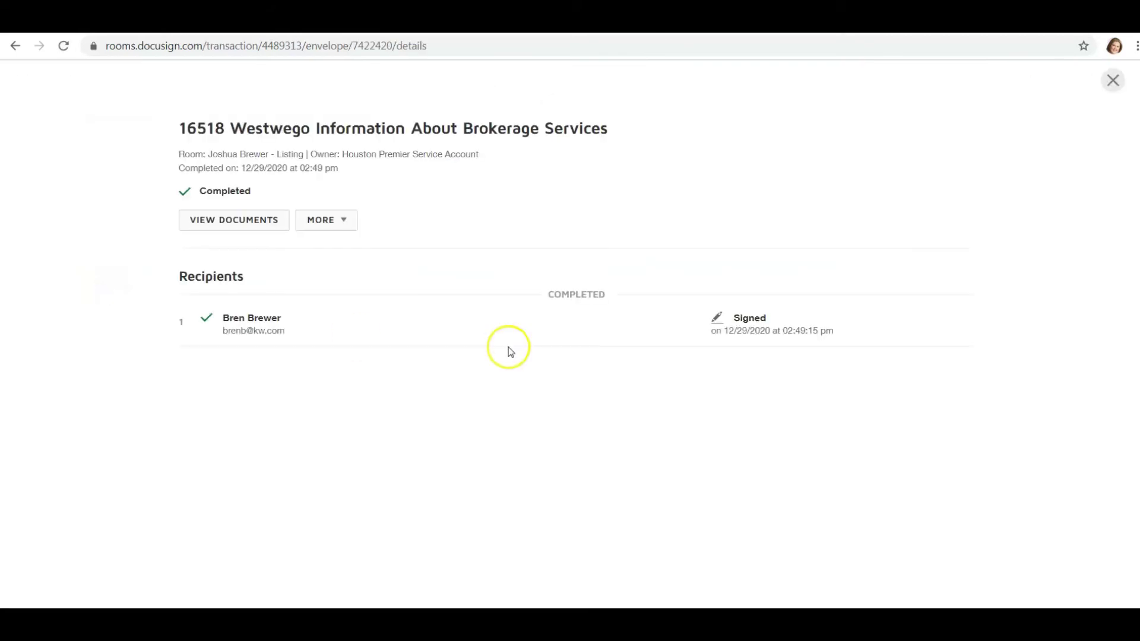
pyautogui.click(249, 221)
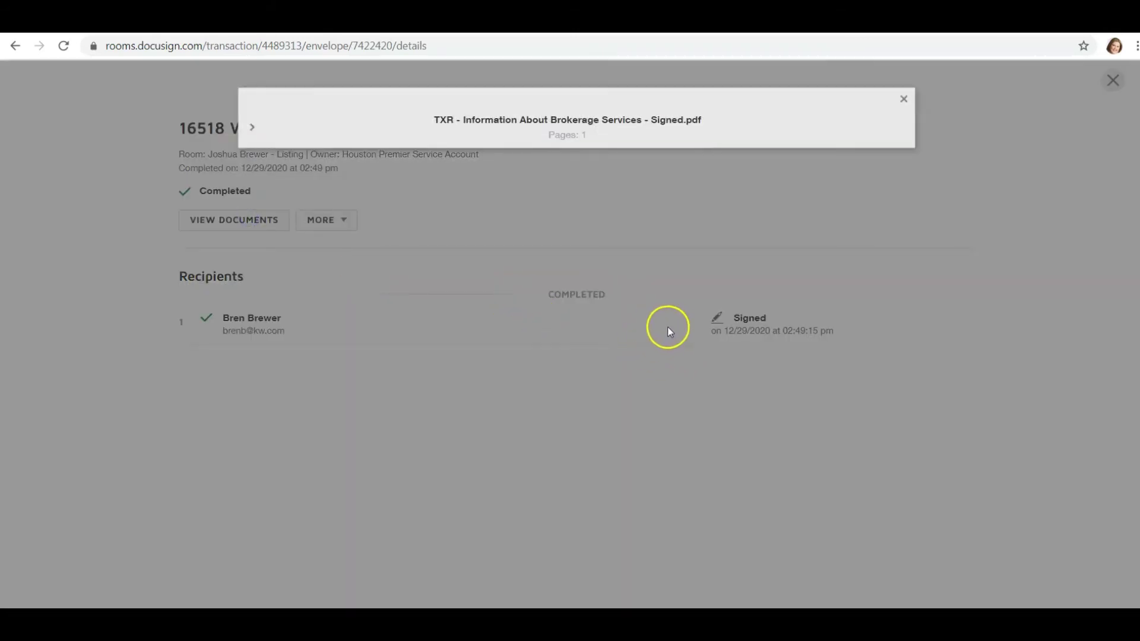
# - Preview the signed PDF, scroll through it, then close the preview and envelope details
pyautogui.click(252, 129)
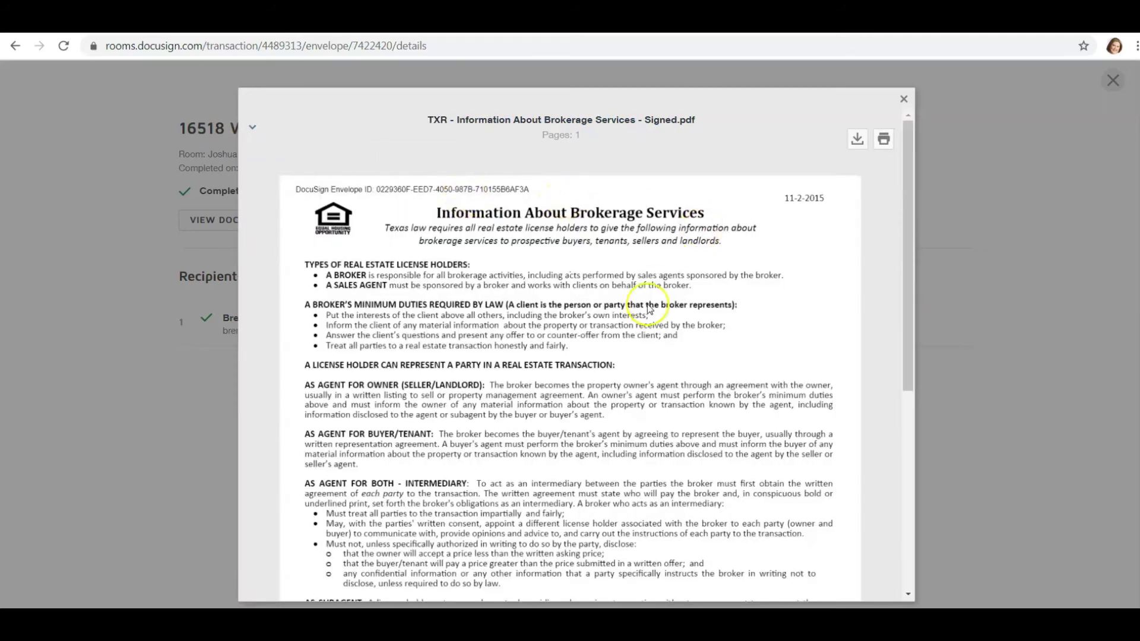
pyautogui.scroll(-4, 635, 335)
pyautogui.scroll(-3, 635, 339)
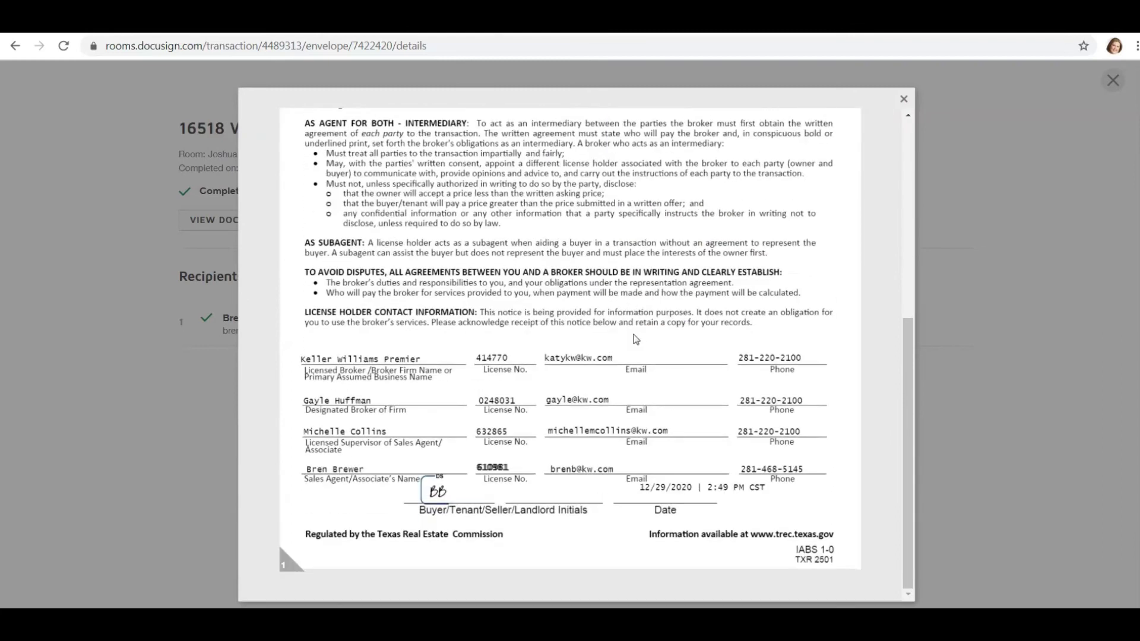
pyautogui.click(442, 525)
pyautogui.click(905, 100)
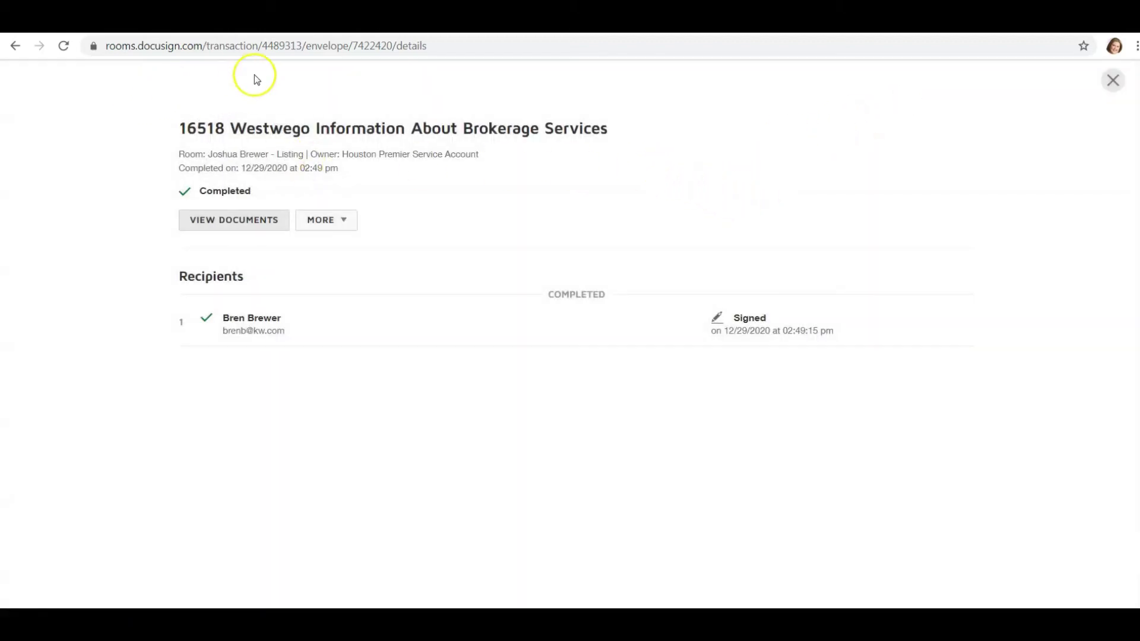
pyautogui.click(1112, 80)
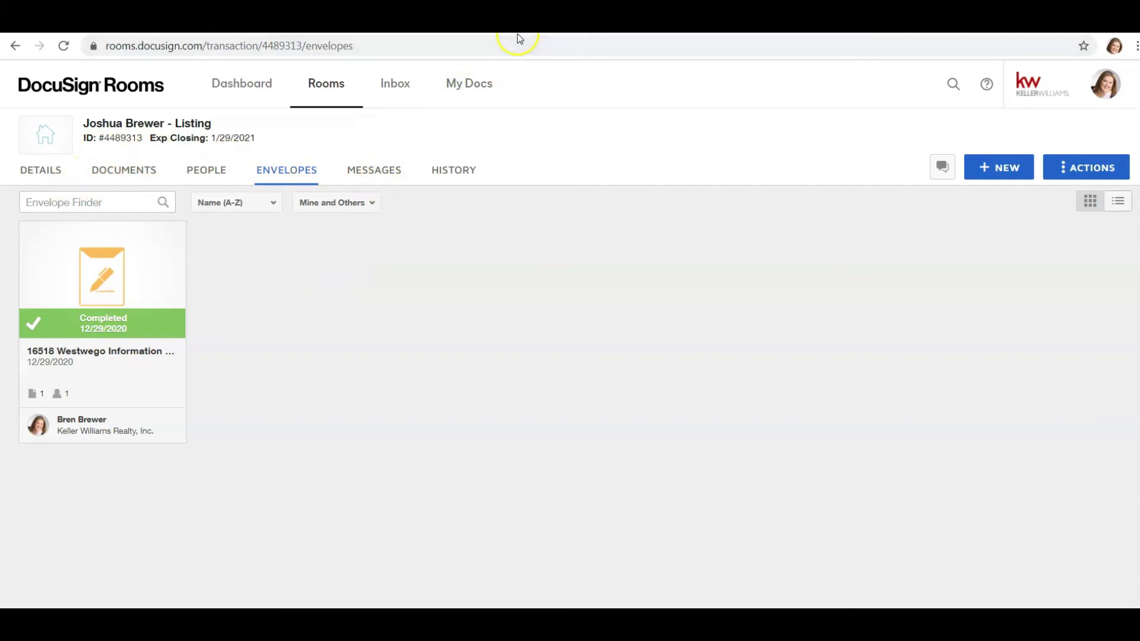
# - Open the Documents tab of the listing in the Active stage of the Opportunities pipeline
pyautogui.click(475, 18)
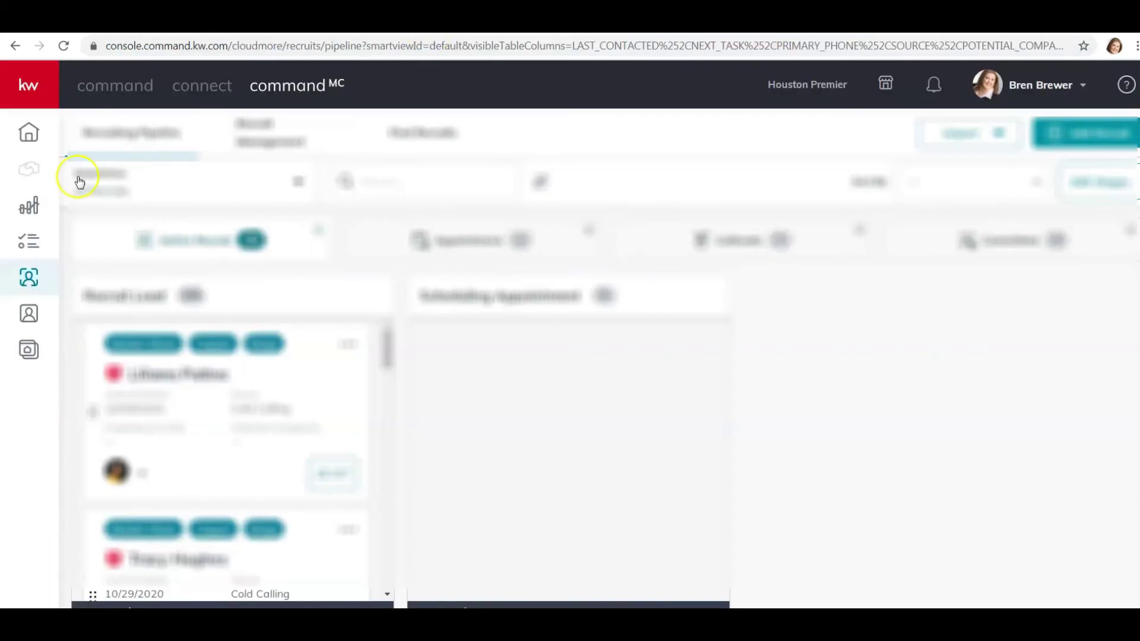
pyautogui.click(143, 92)
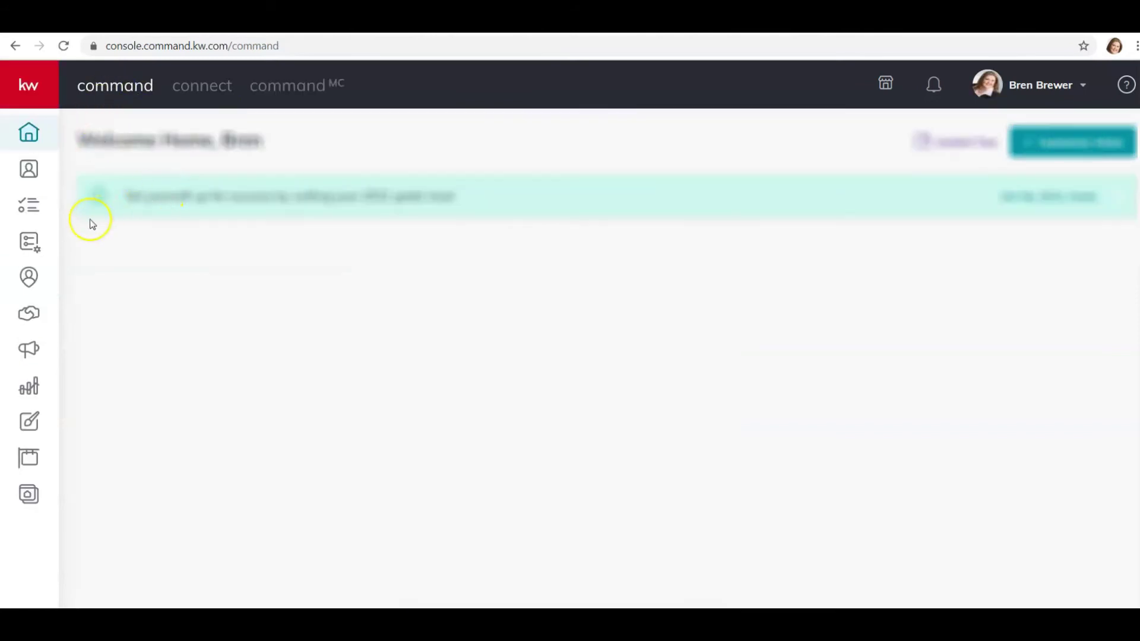
pyautogui.click(27, 315)
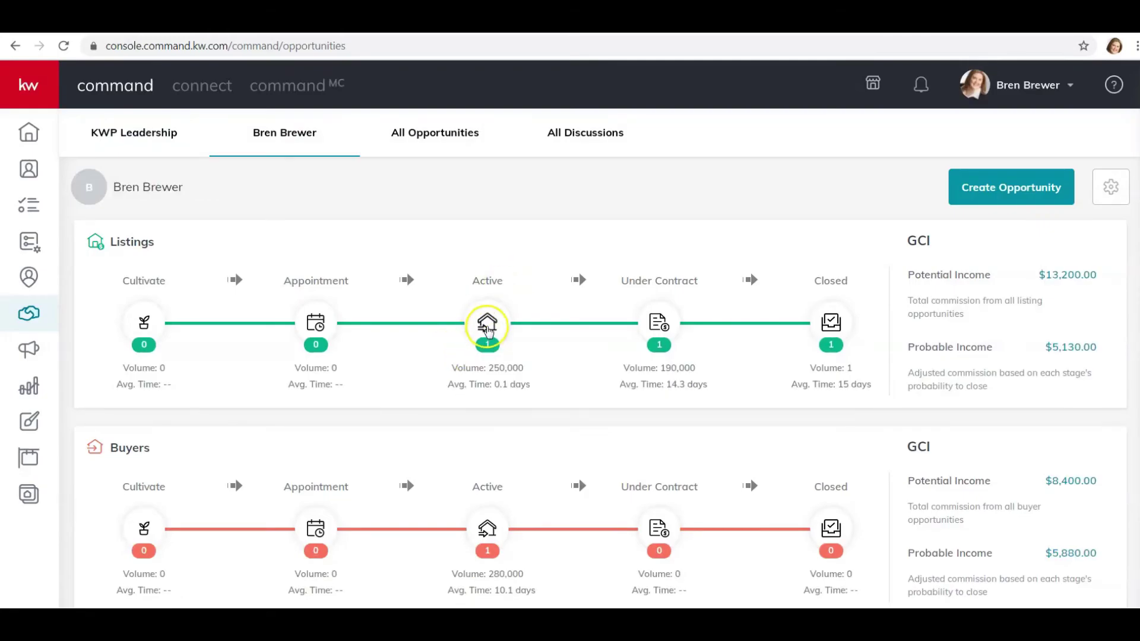
pyautogui.click(487, 324)
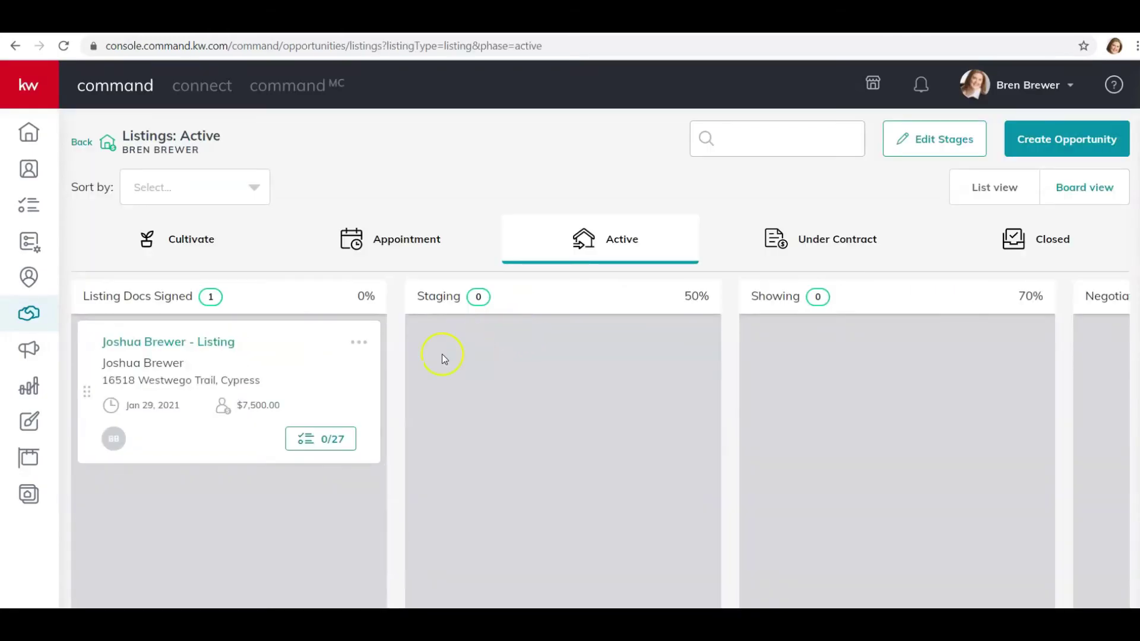
pyautogui.click(178, 345)
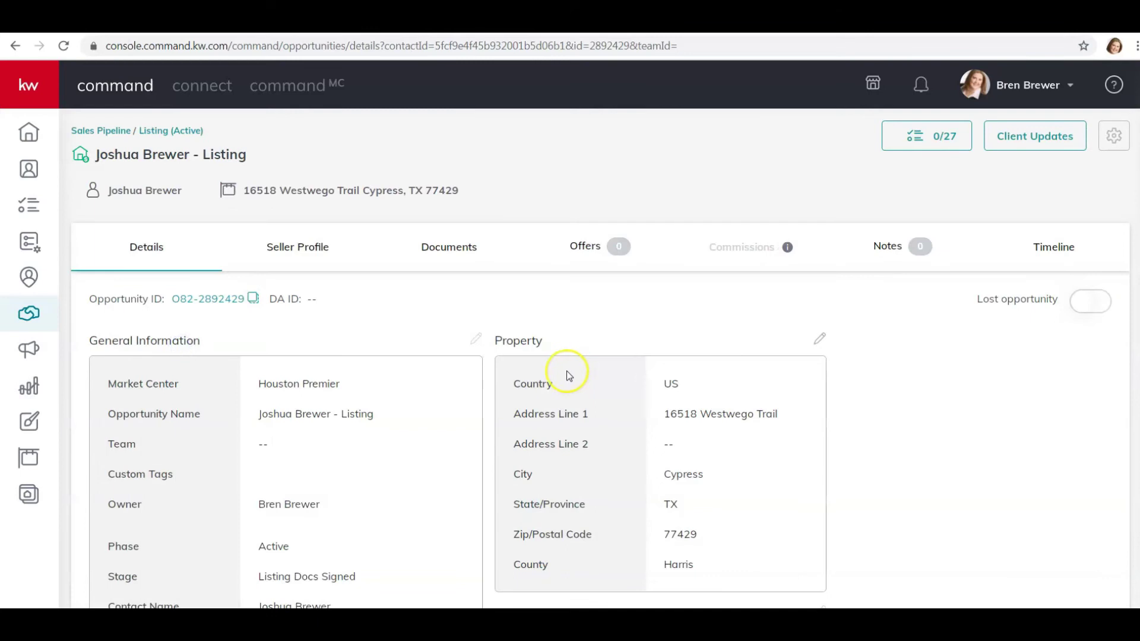
pyautogui.click(459, 255)
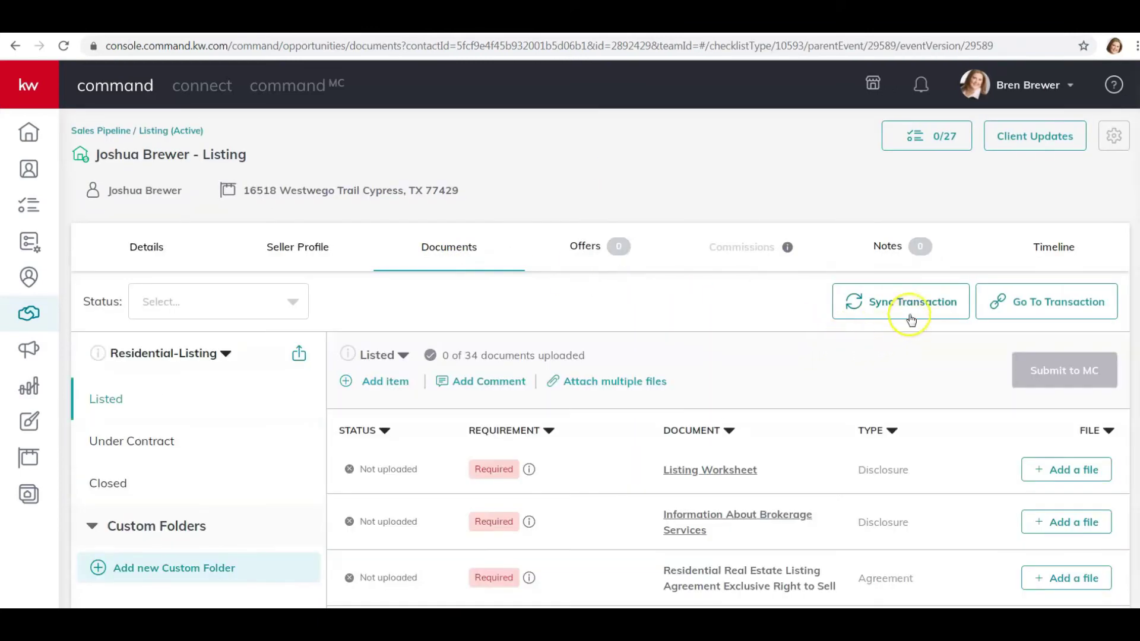
# - Sync the listing's transaction information and confirm the update
pyautogui.click(911, 313)
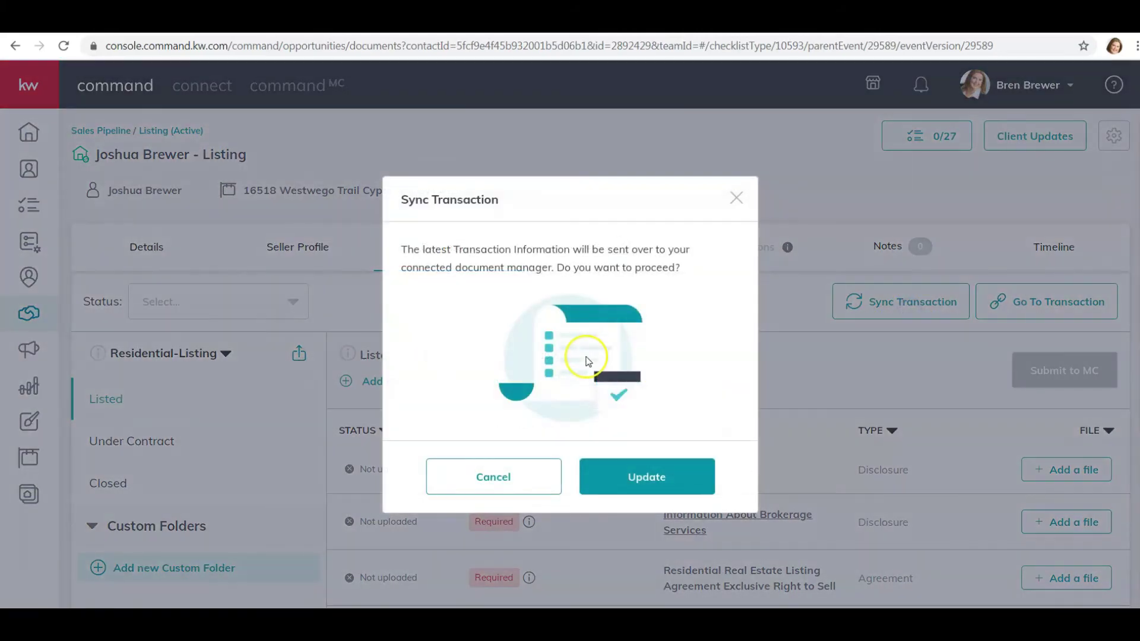
pyautogui.click(656, 480)
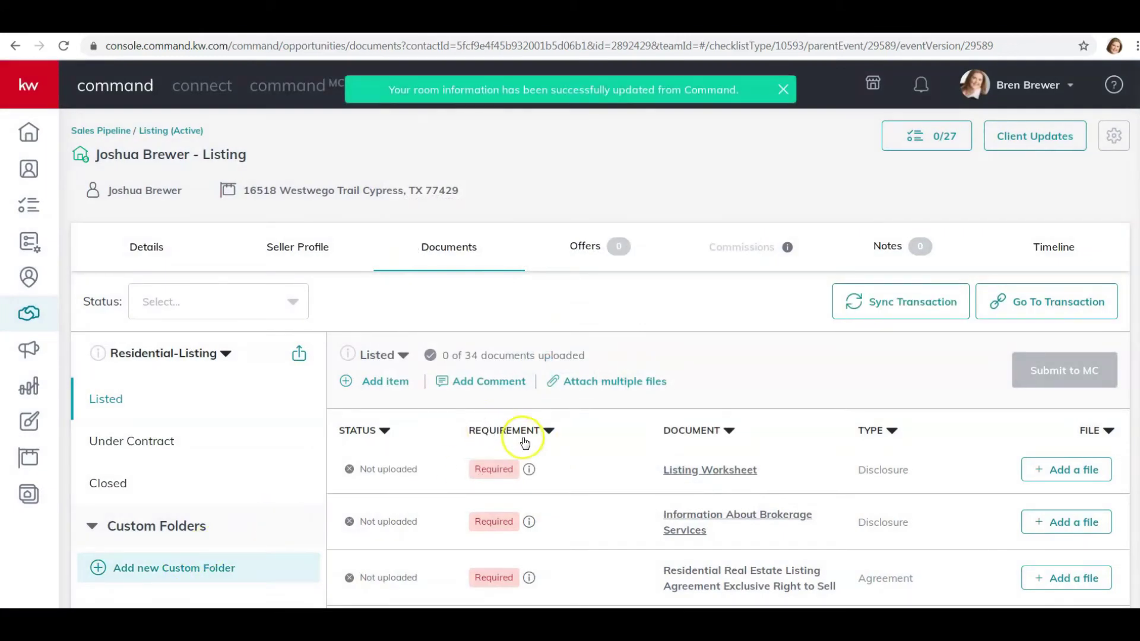
pyautogui.scroll(-1, 525, 444)
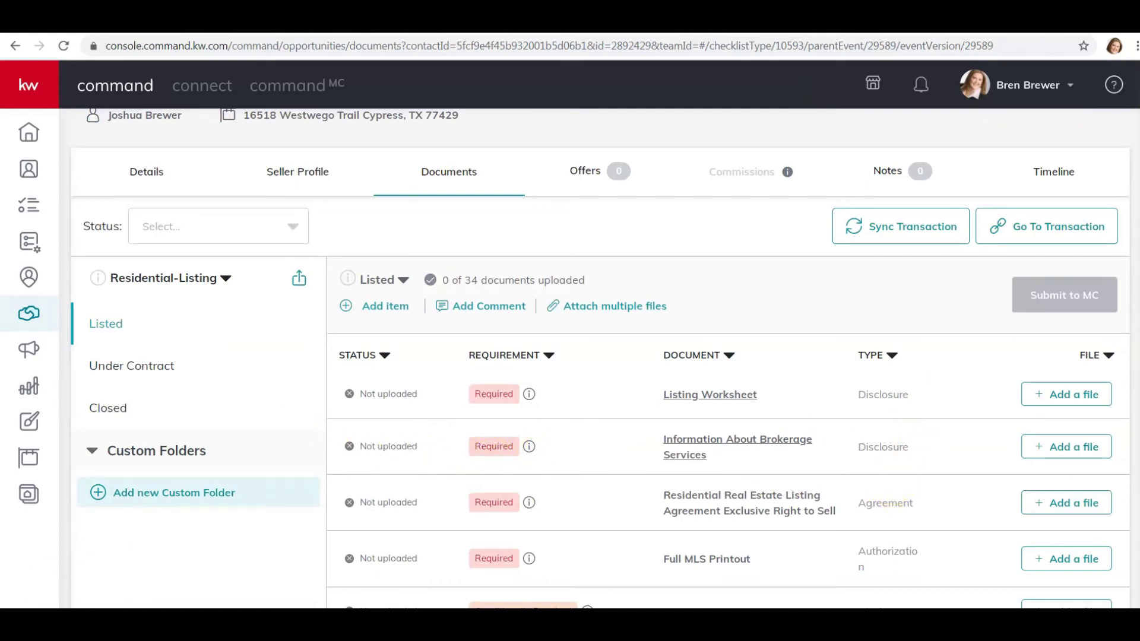
pyautogui.scroll(-1, 845, 394)
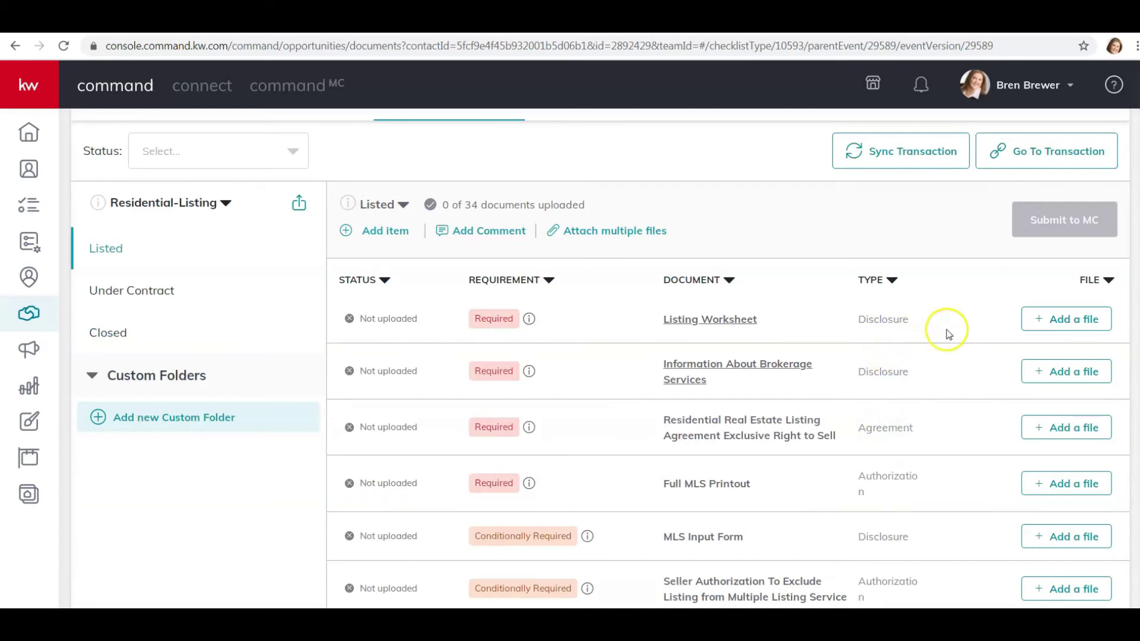
# - Upload txr-information-about-brokerage-services-signed.pdf from DocuSign to the Information About Brokerage Services item
pyautogui.click(1051, 376)
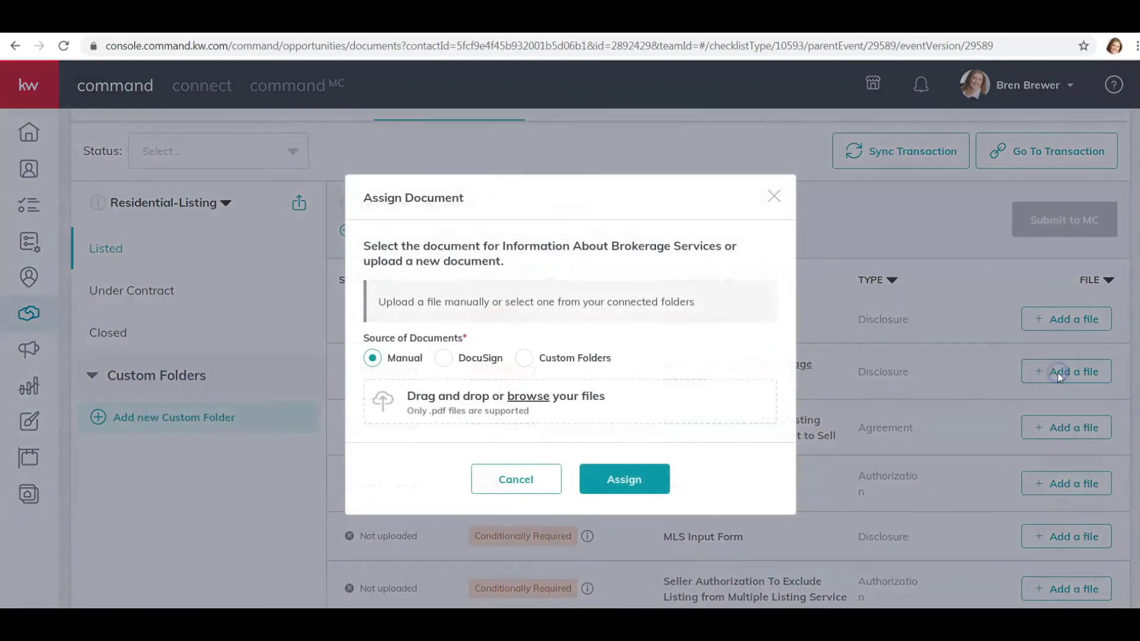
pyautogui.click(440, 358)
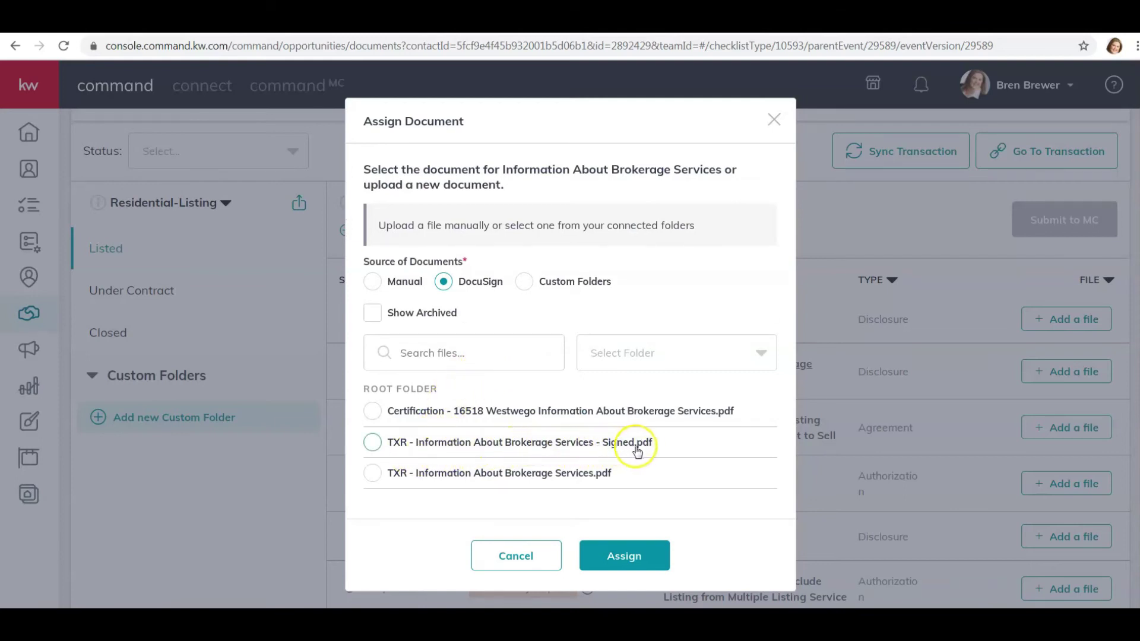
pyautogui.click(372, 443)
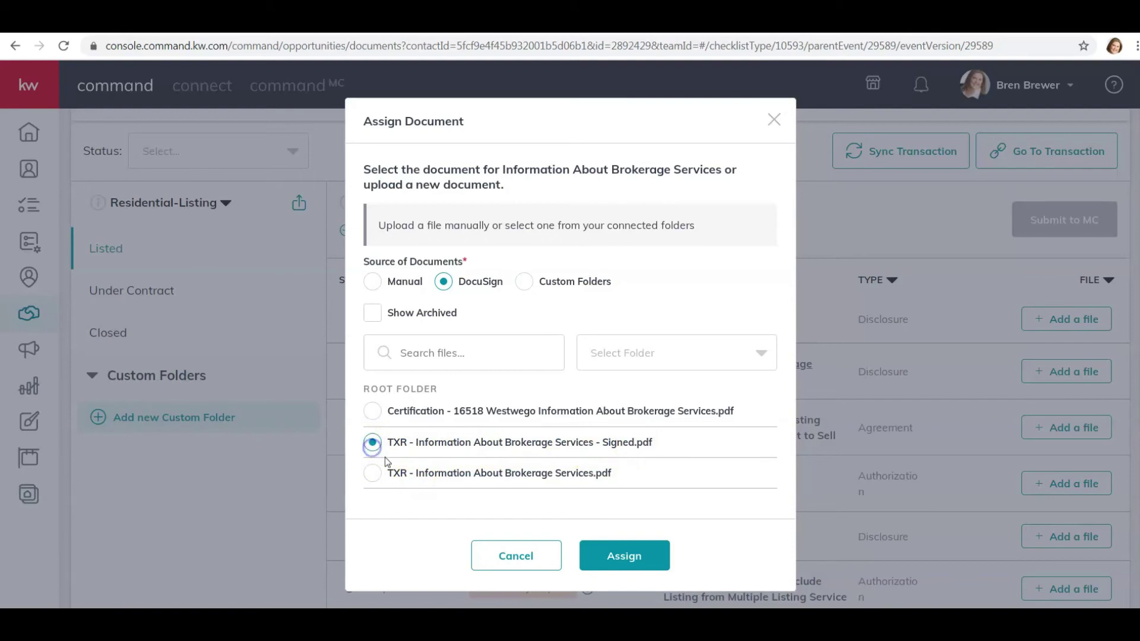
pyautogui.click(624, 556)
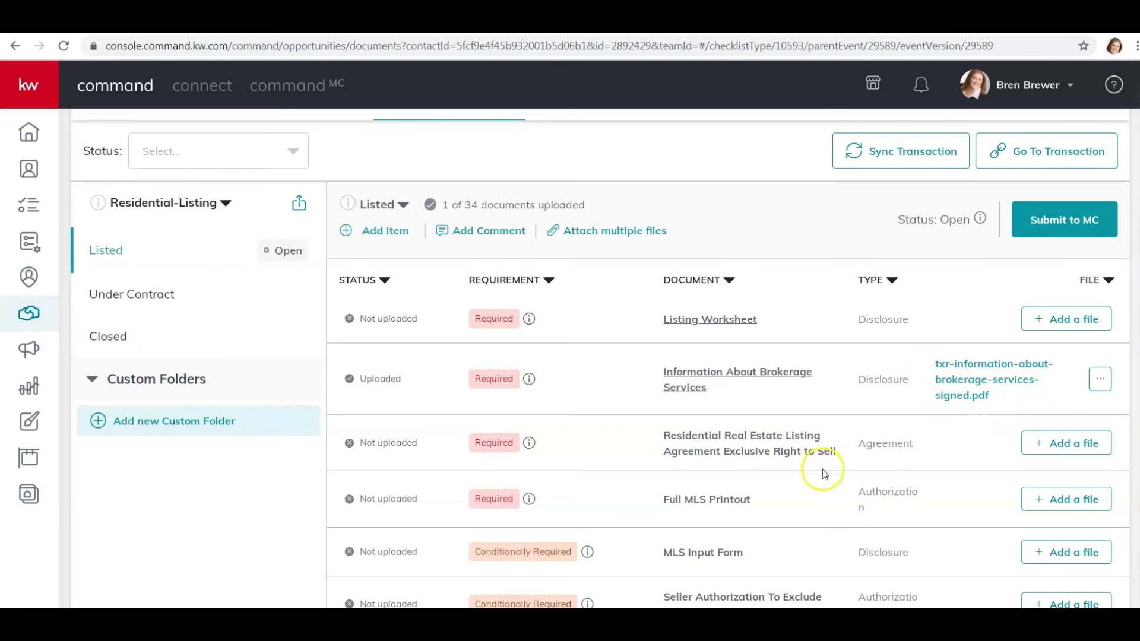
pyautogui.scroll(3, 853, 501)
pyautogui.scroll(-1, 853, 502)
pyautogui.scroll(1, 850, 501)
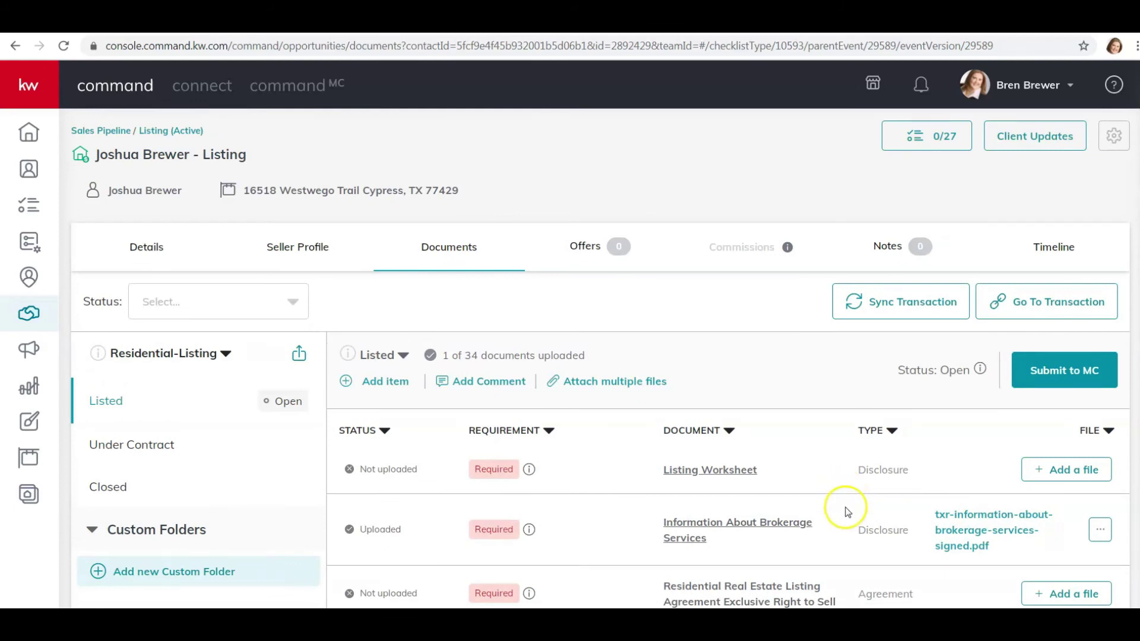
pyautogui.scroll(-2, 852, 503)
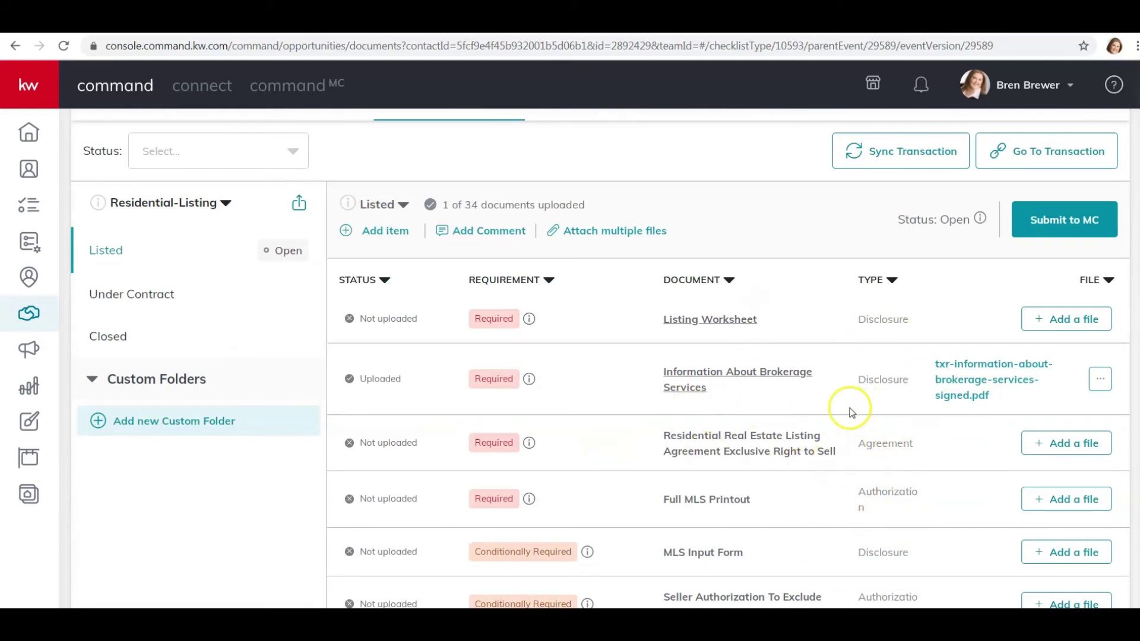
pyautogui.scroll(2, 845, 404)
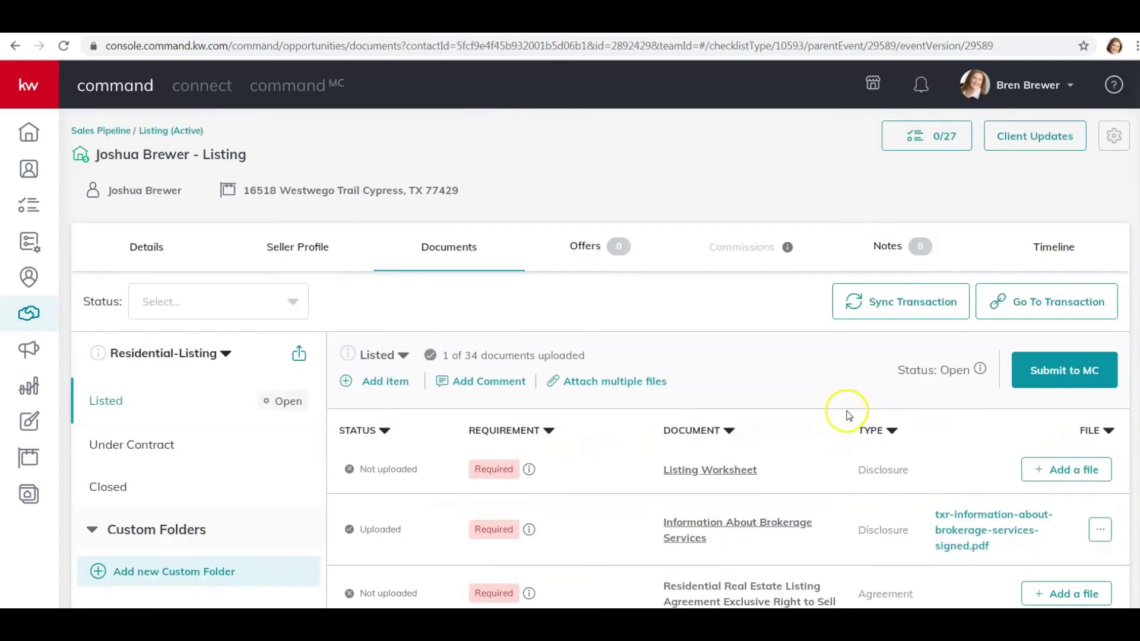
pyautogui.click(1034, 381)
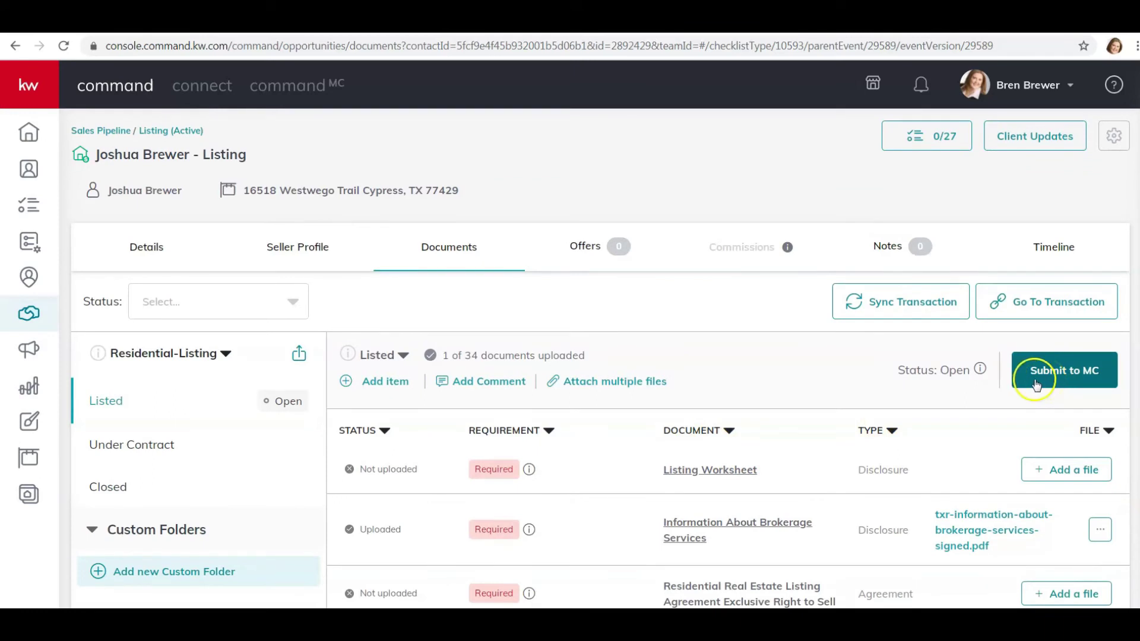
pyautogui.click(1039, 381)
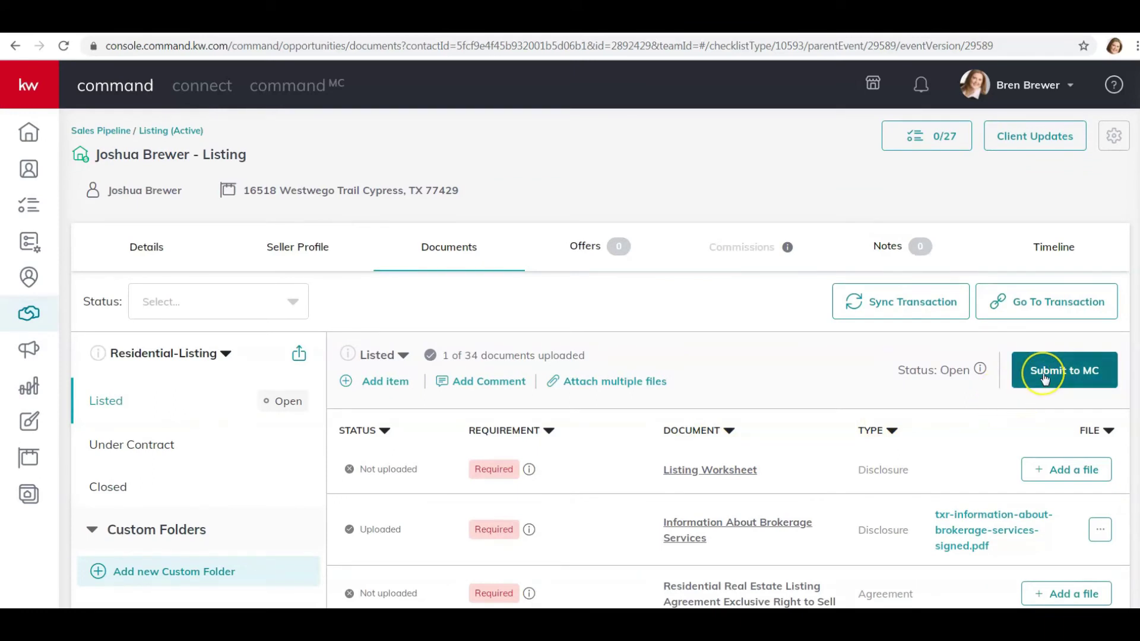
pyautogui.click(1042, 380)
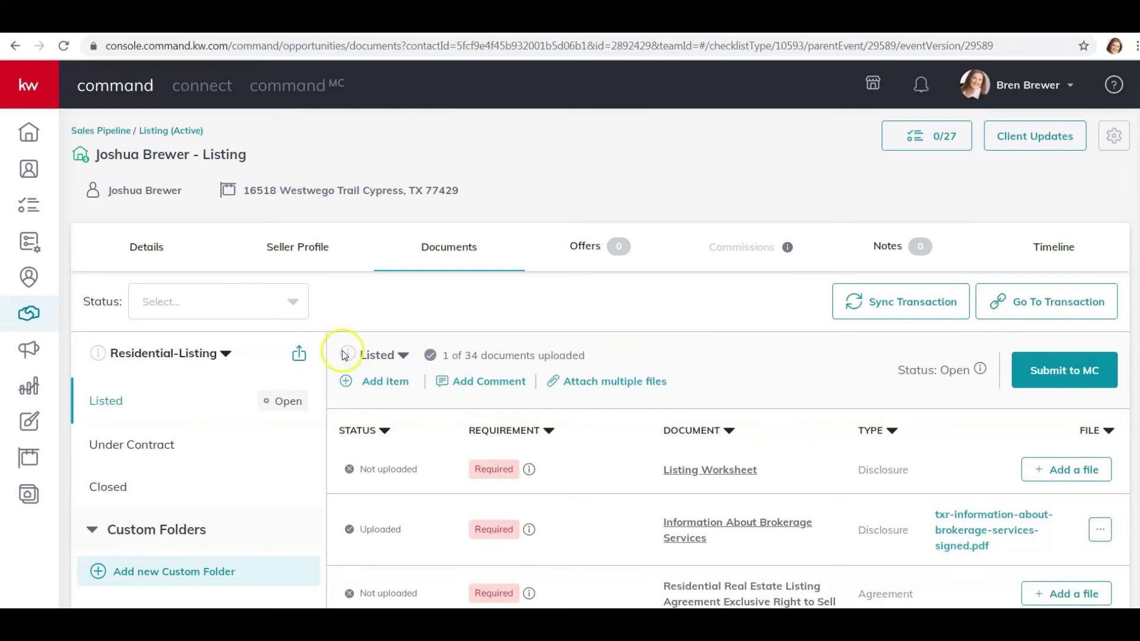
pyautogui.click(498, 382)
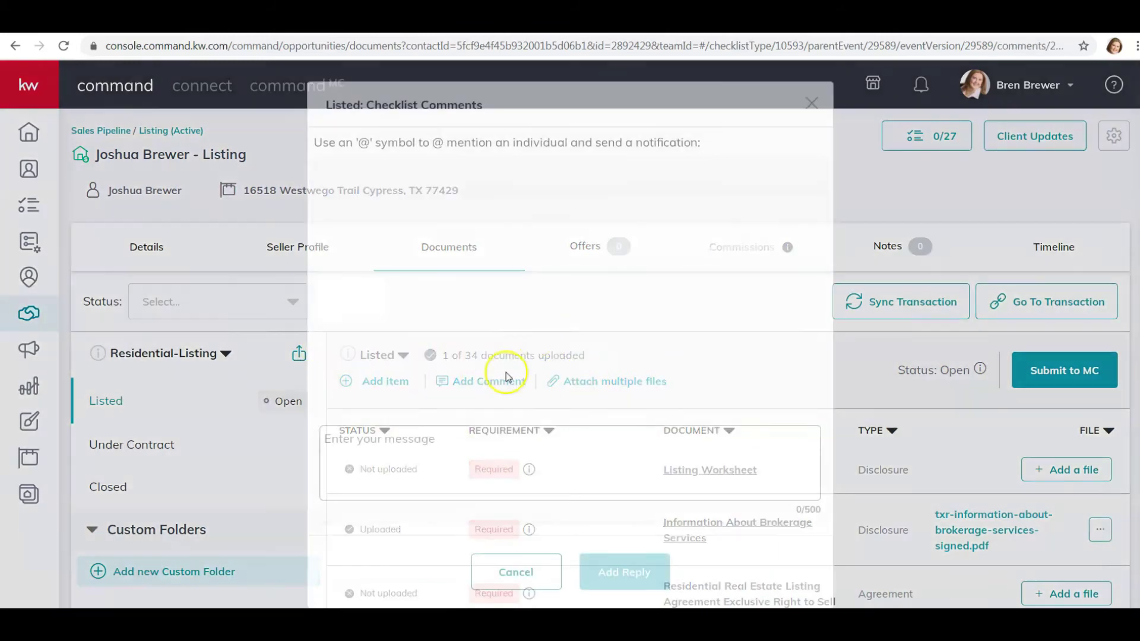
pyautogui.write('@')
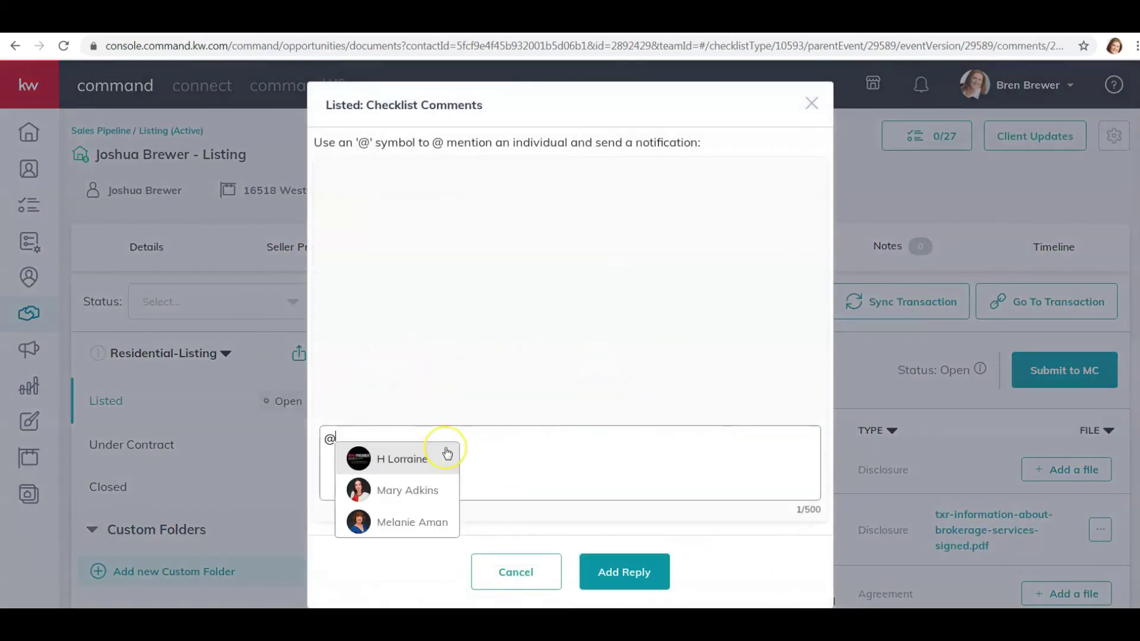
pyautogui.click(445, 456)
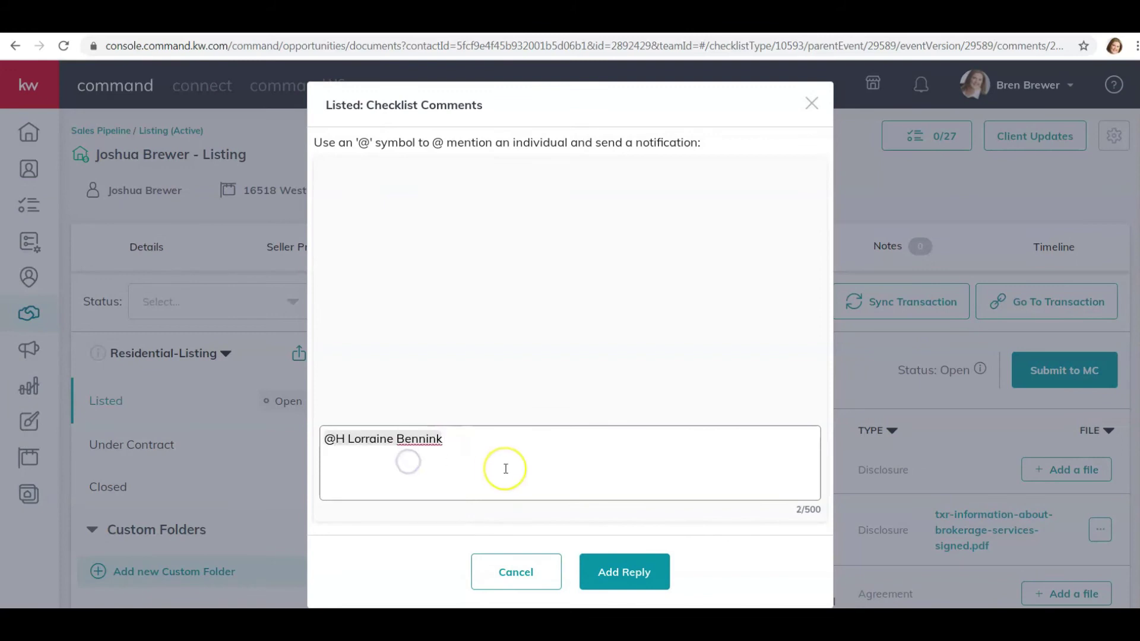
pyautogui.write('This is a test listing. Please app')
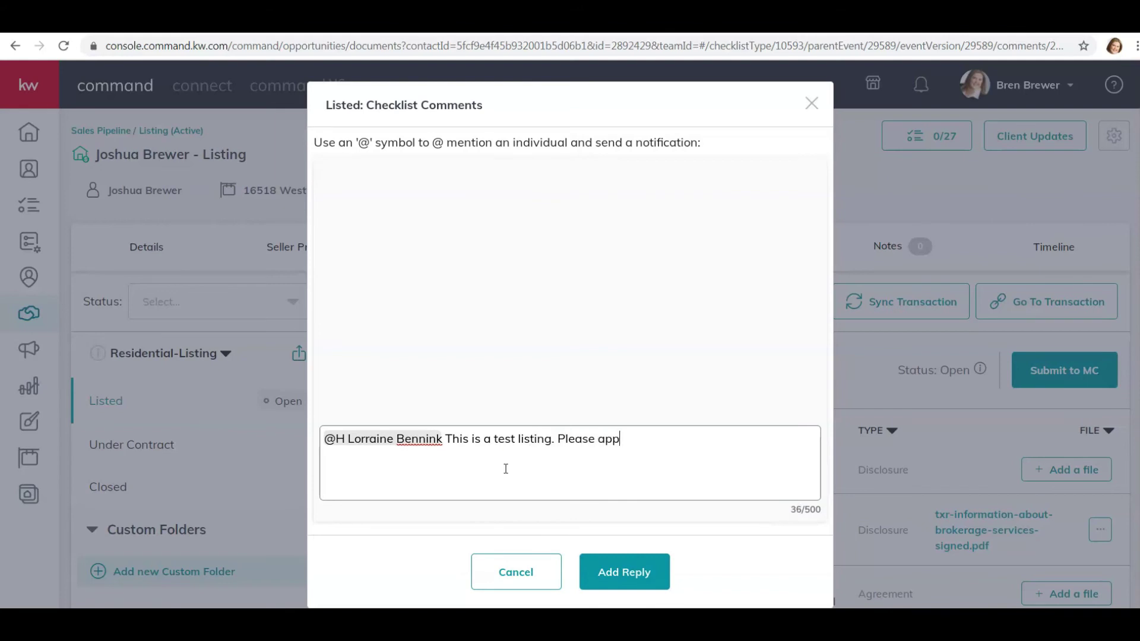
pyautogui.click(617, 571)
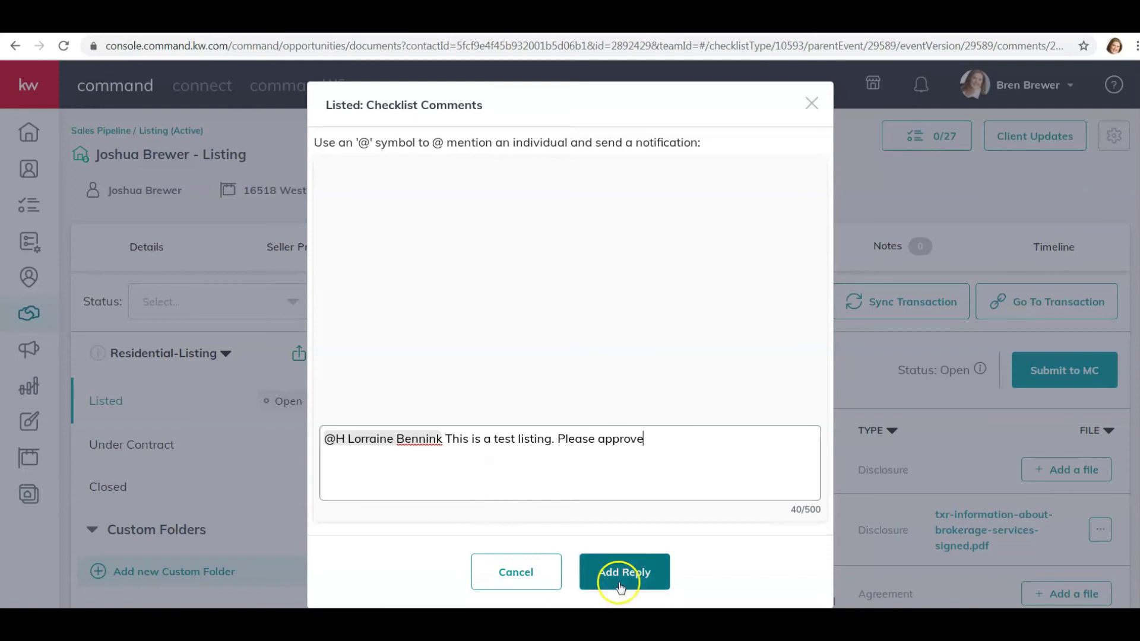
# - Submit the Listed checklist to MC for review
pyautogui.click(811, 103)
pyautogui.click(1043, 376)
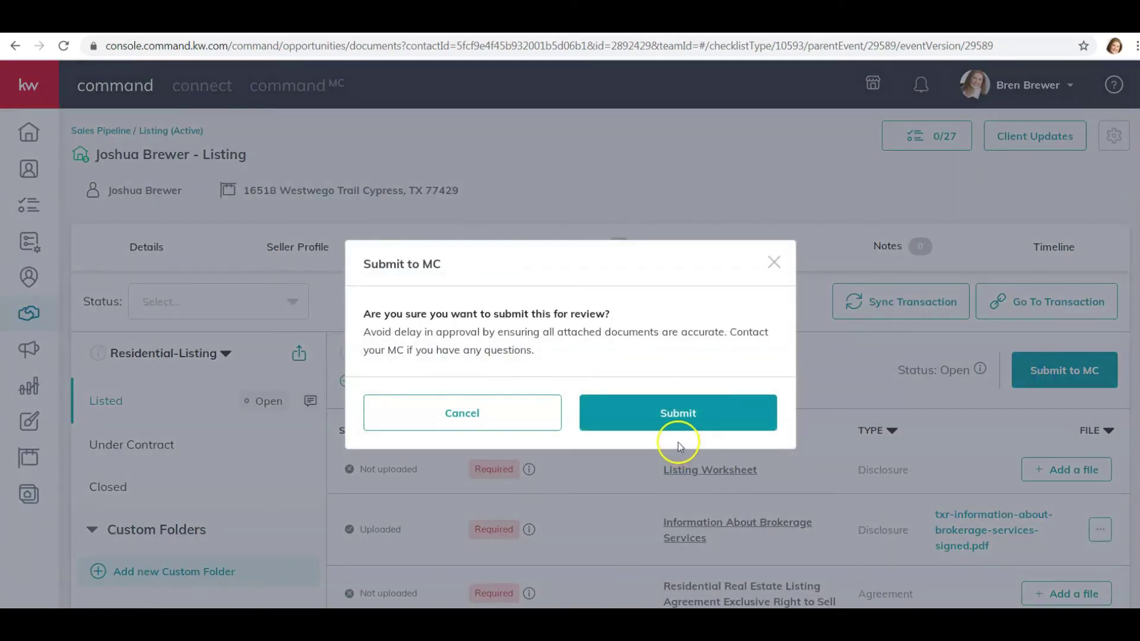
pyautogui.click(667, 425)
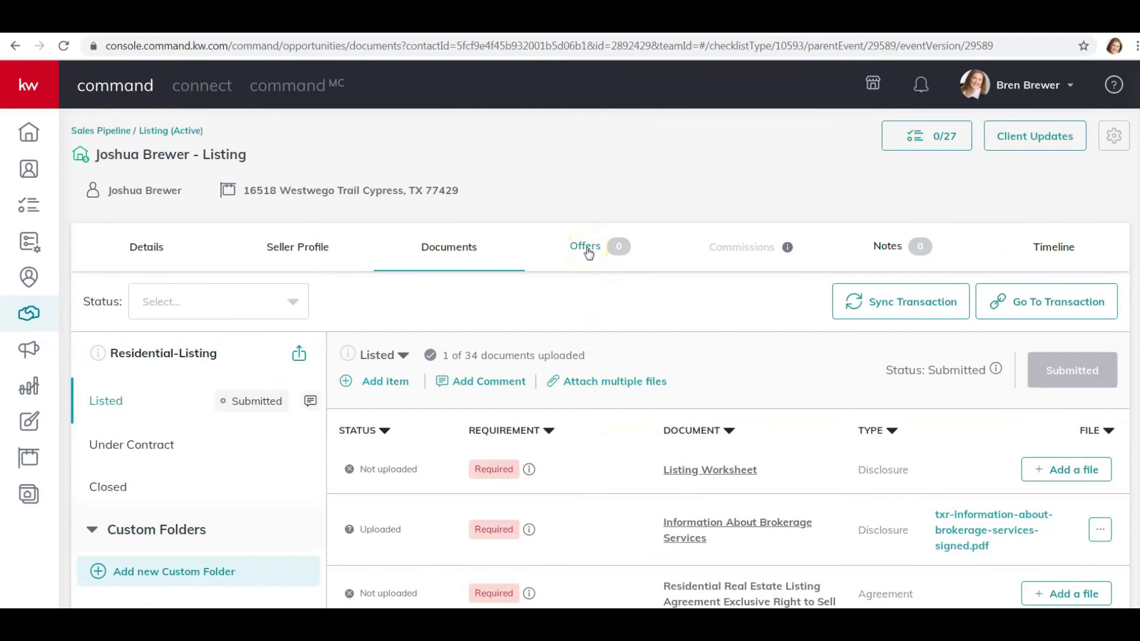
# - Create a new offer named Initial Offer on the listing
pyautogui.click(587, 251)
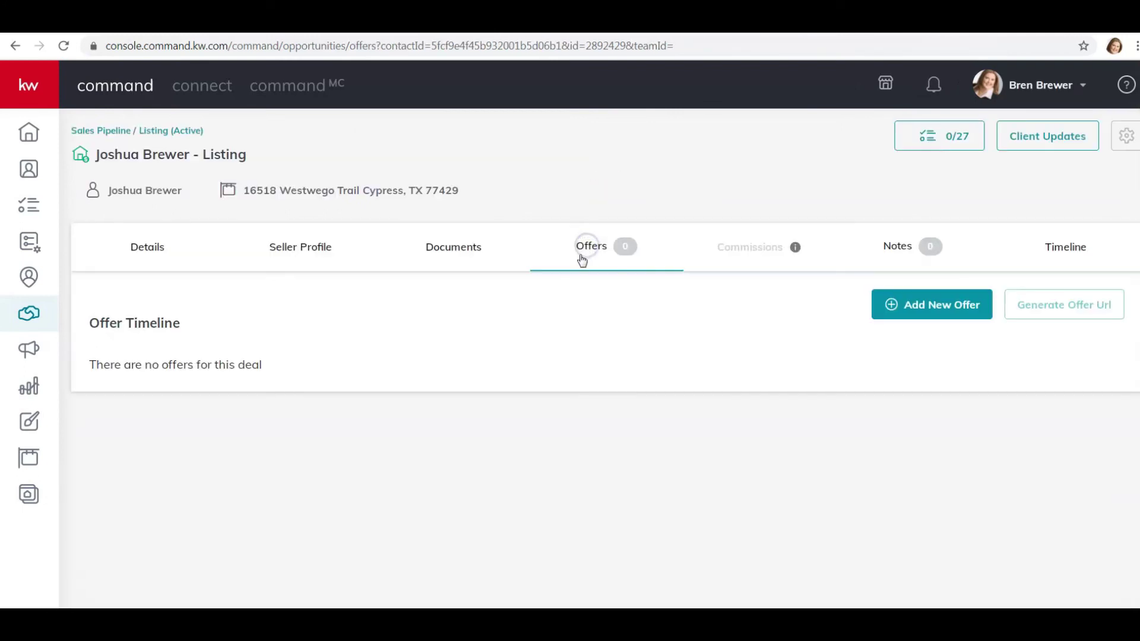
pyautogui.click(919, 308)
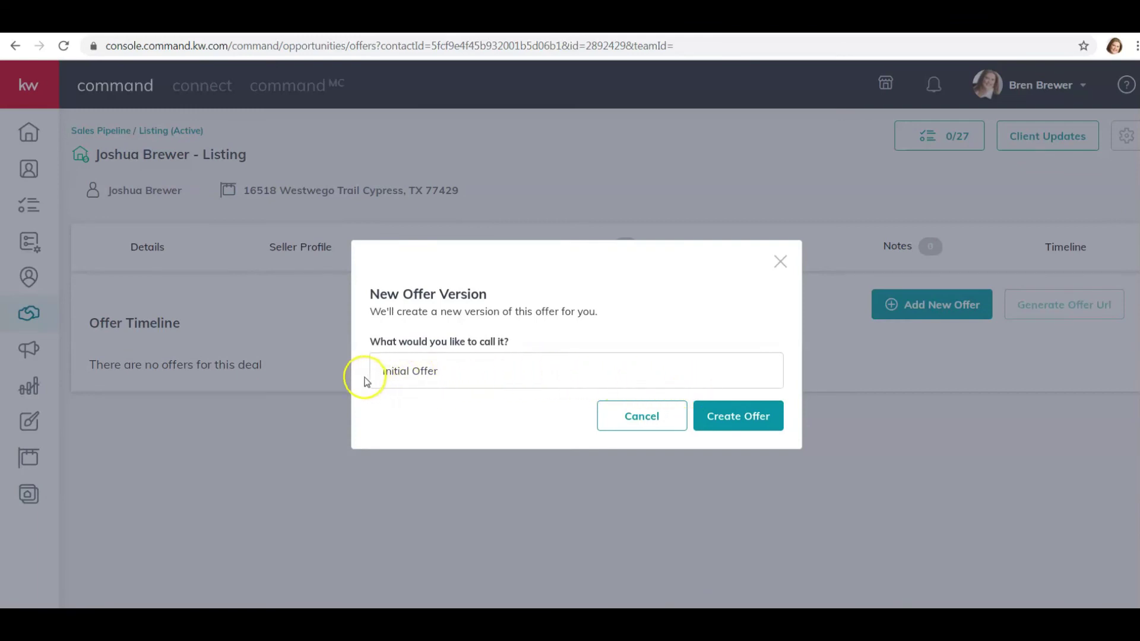
pyautogui.click(731, 423)
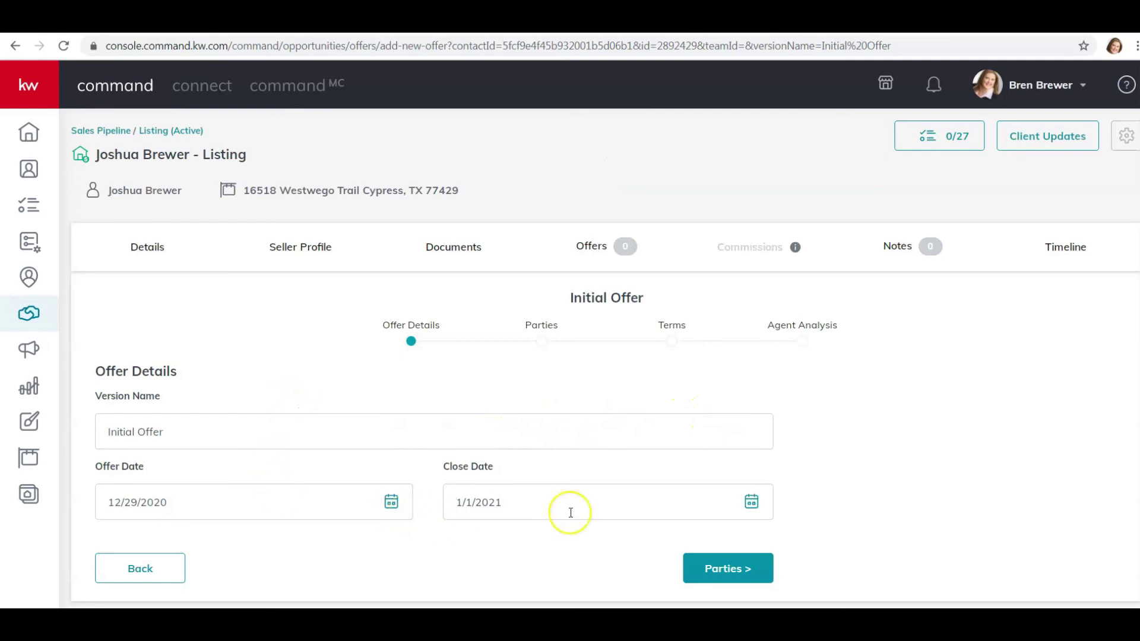
# - Set the offer's close date to January 29, 2021 and continue to Parties
pyautogui.click(750, 502)
pyautogui.scroll(-3, 664, 486)
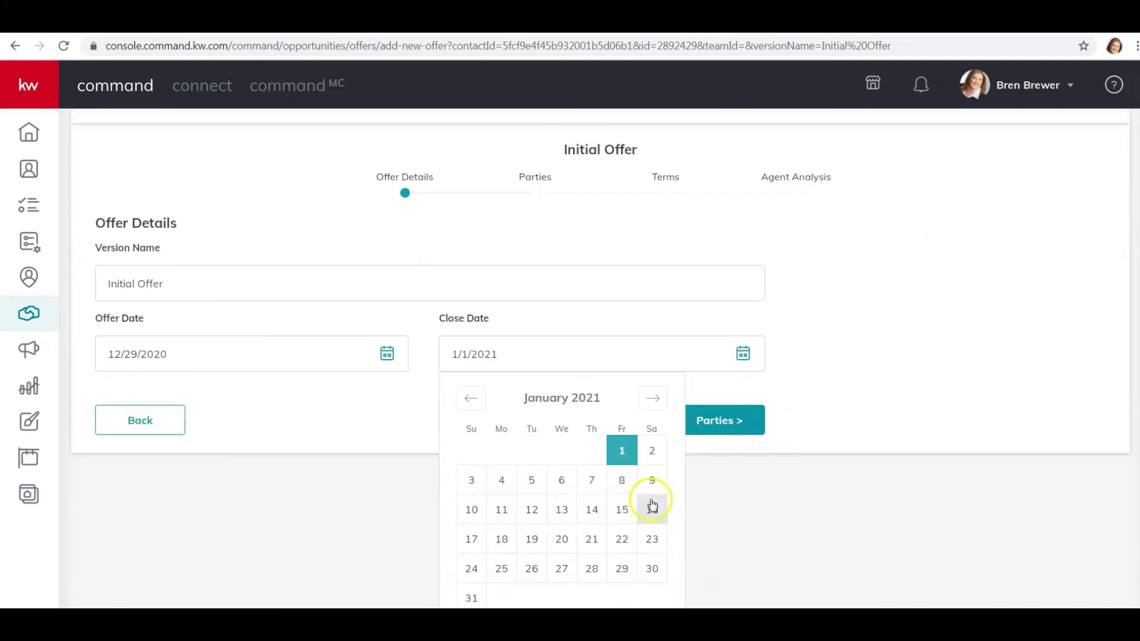
pyautogui.click(623, 571)
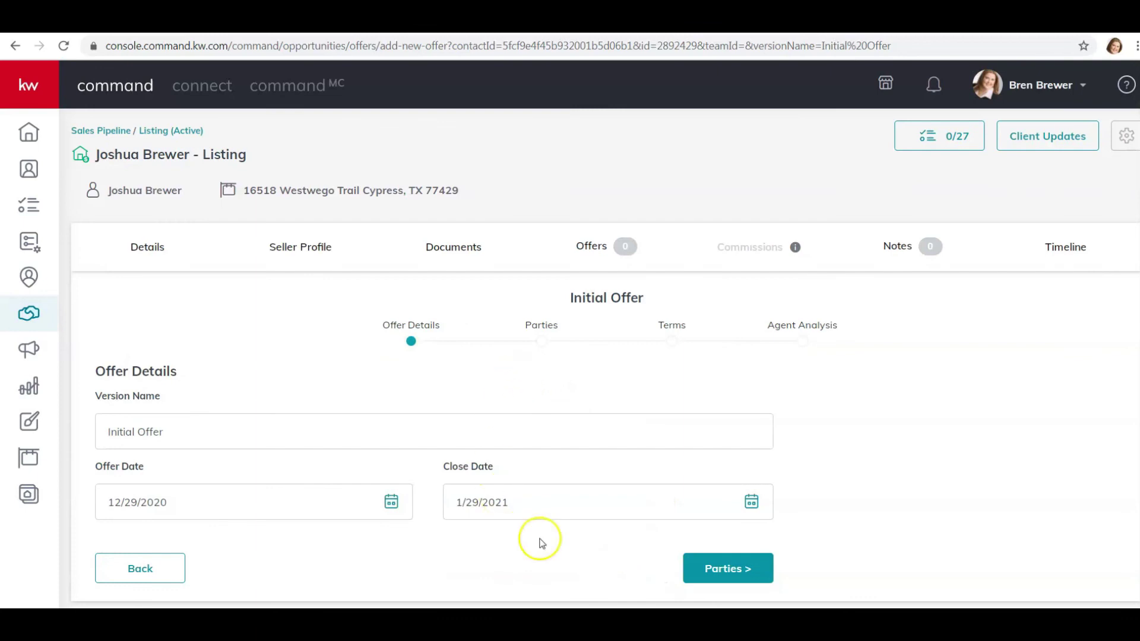
pyautogui.click(717, 567)
# - Enter the buyer's name and the buyer's representing associate on the offer's Parties page
pyautogui.click(291, 479)
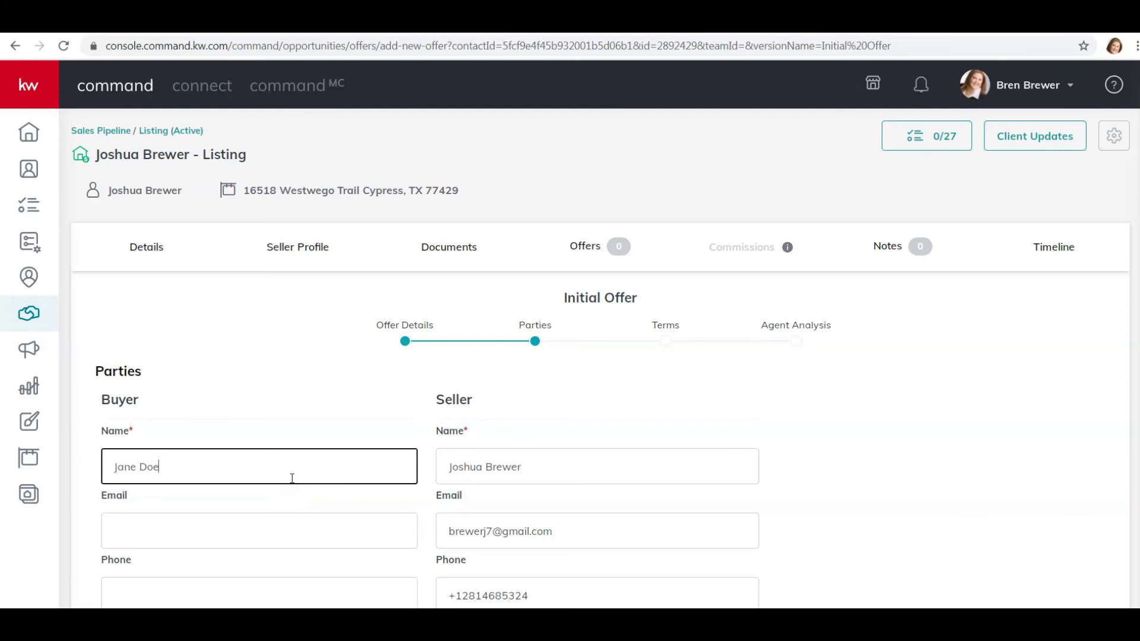
pyautogui.scroll(-4, 361, 445)
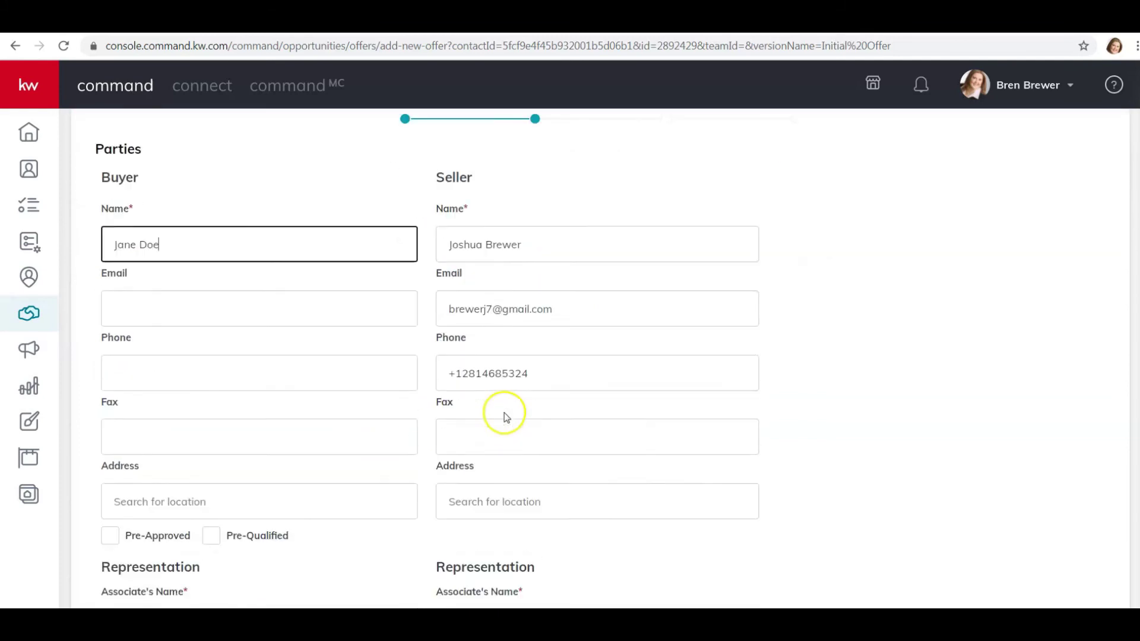
pyautogui.scroll(-3, 304, 436)
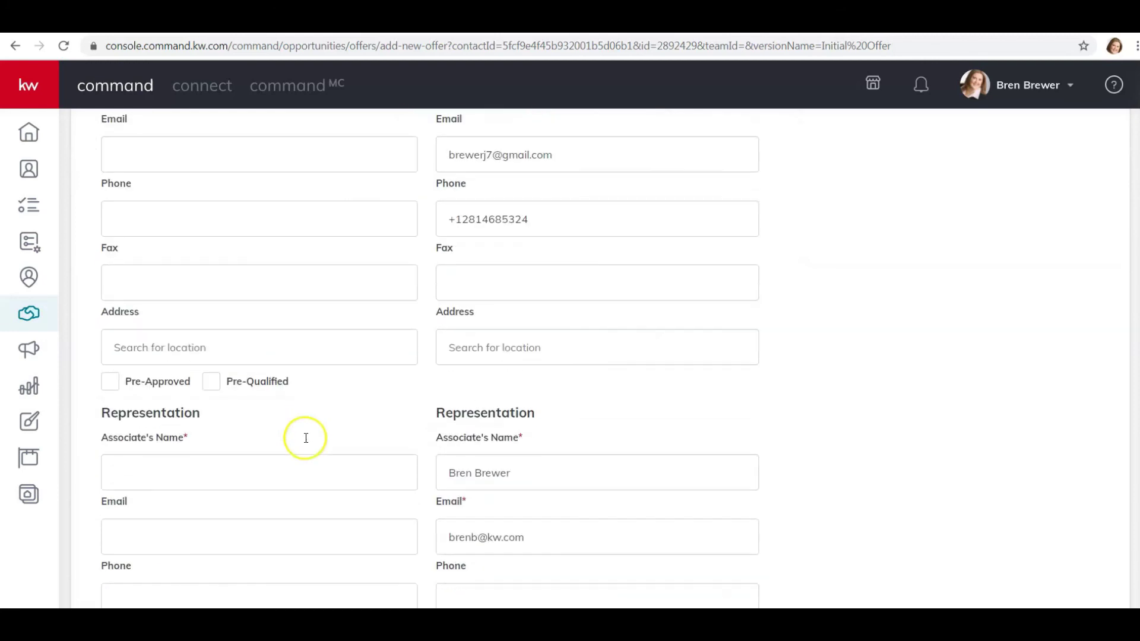
pyautogui.click(228, 475)
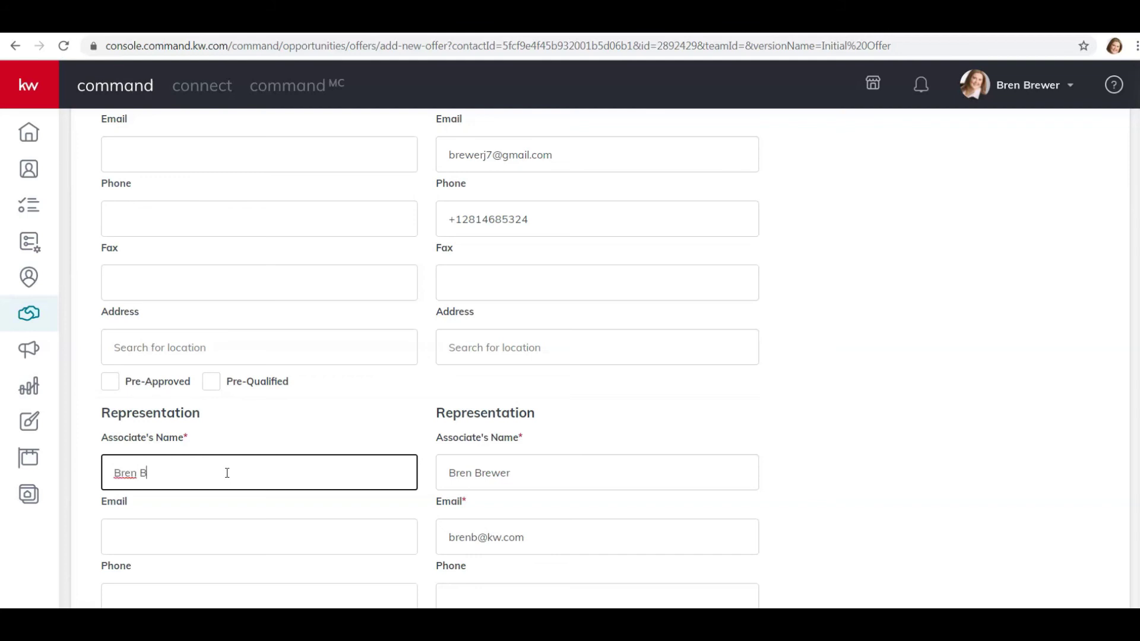
pyautogui.scroll(-1, 653, 487)
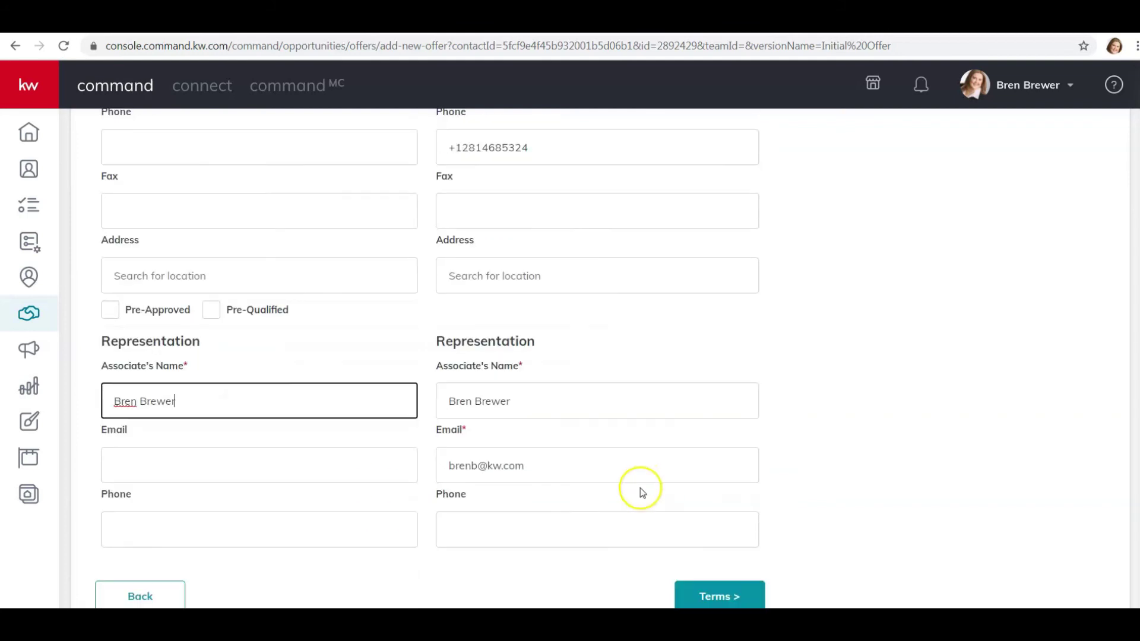
pyautogui.click(712, 600)
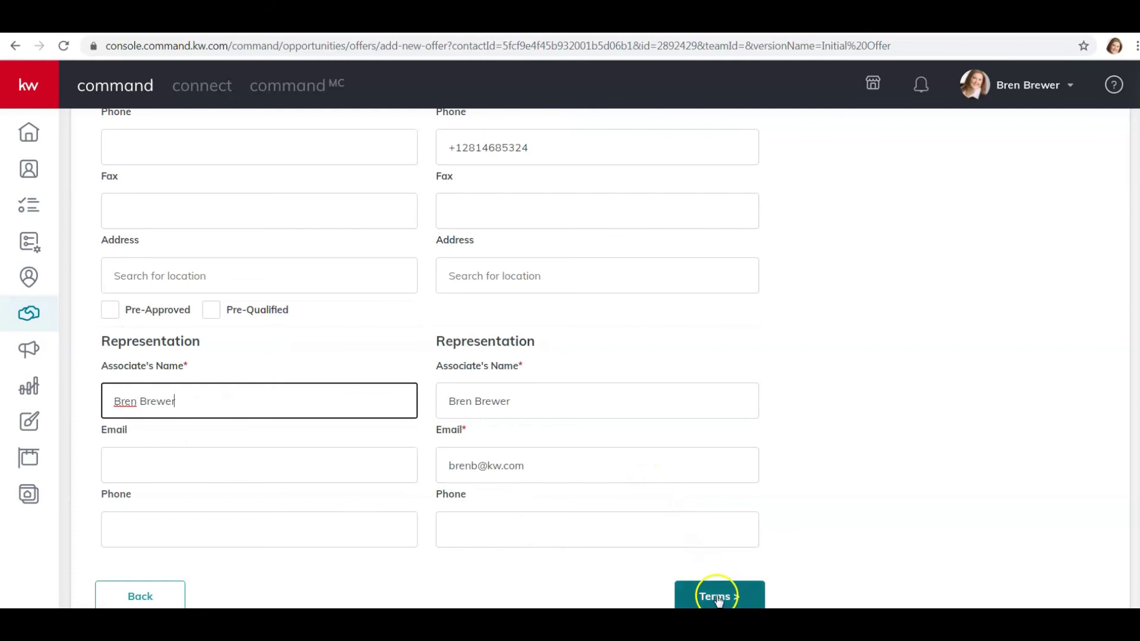
# - Adjust the earnest money and option fee fields and set the termination option days to 10
pyautogui.moveTo(148, 212); pyautogui.dragTo(100, 212)
pyautogui.press('Tab')
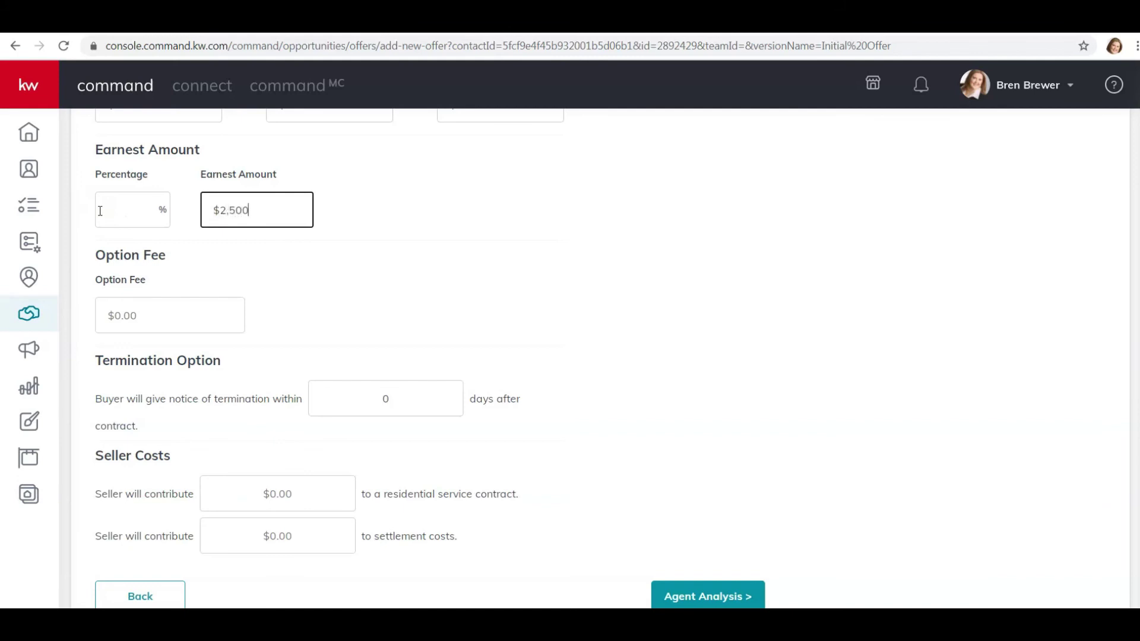
pyautogui.click(192, 309)
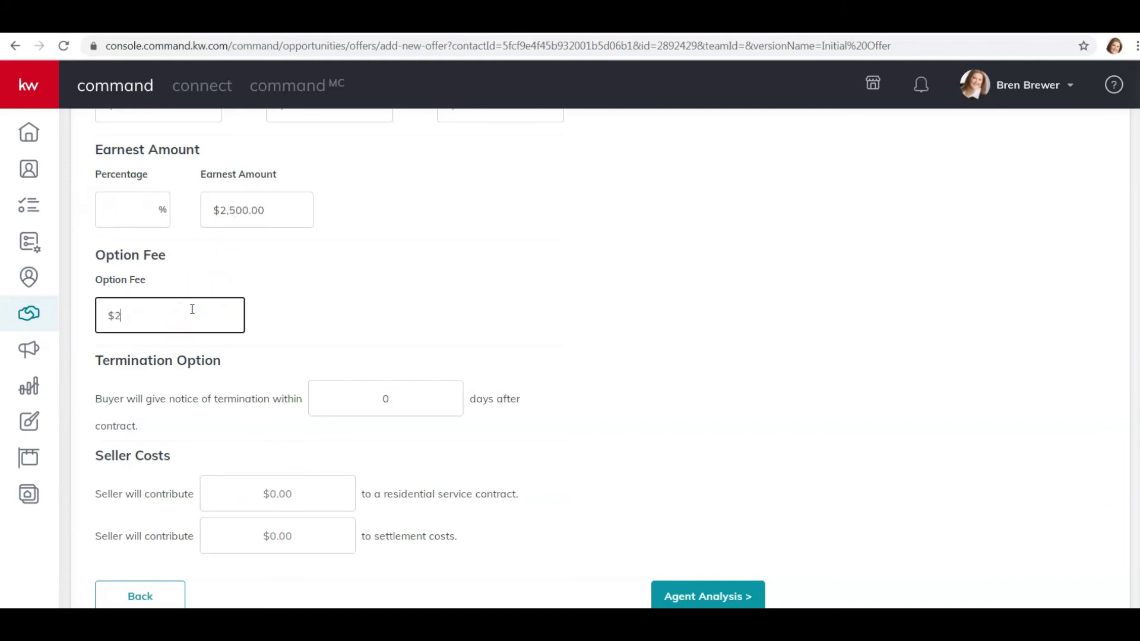
pyautogui.click(370, 399)
pyautogui.write('10')
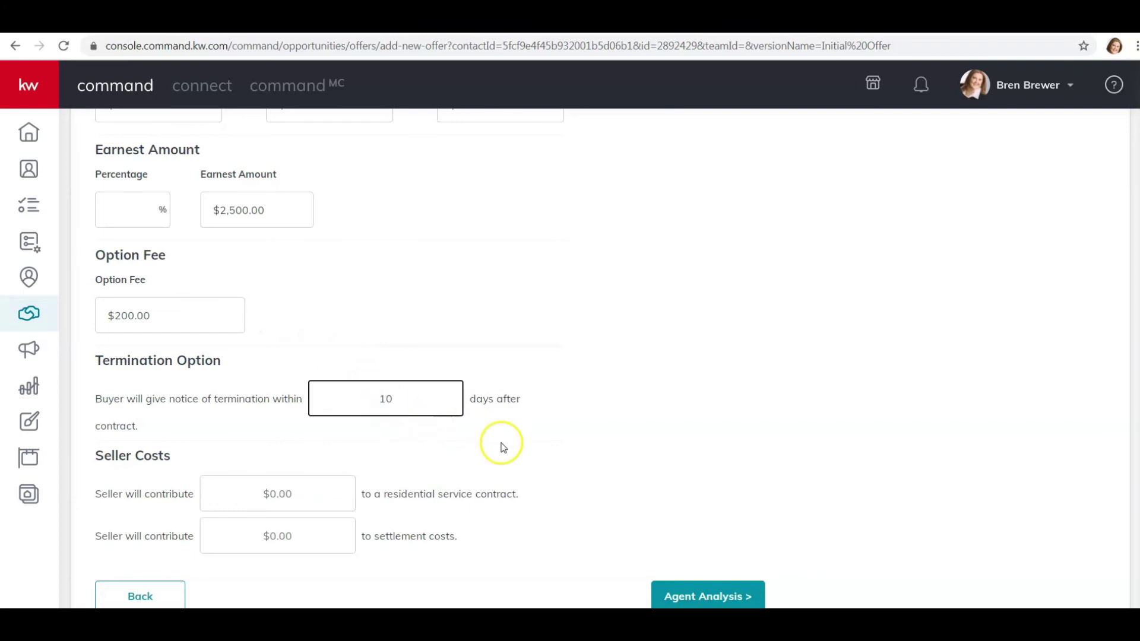
pyautogui.click(508, 456)
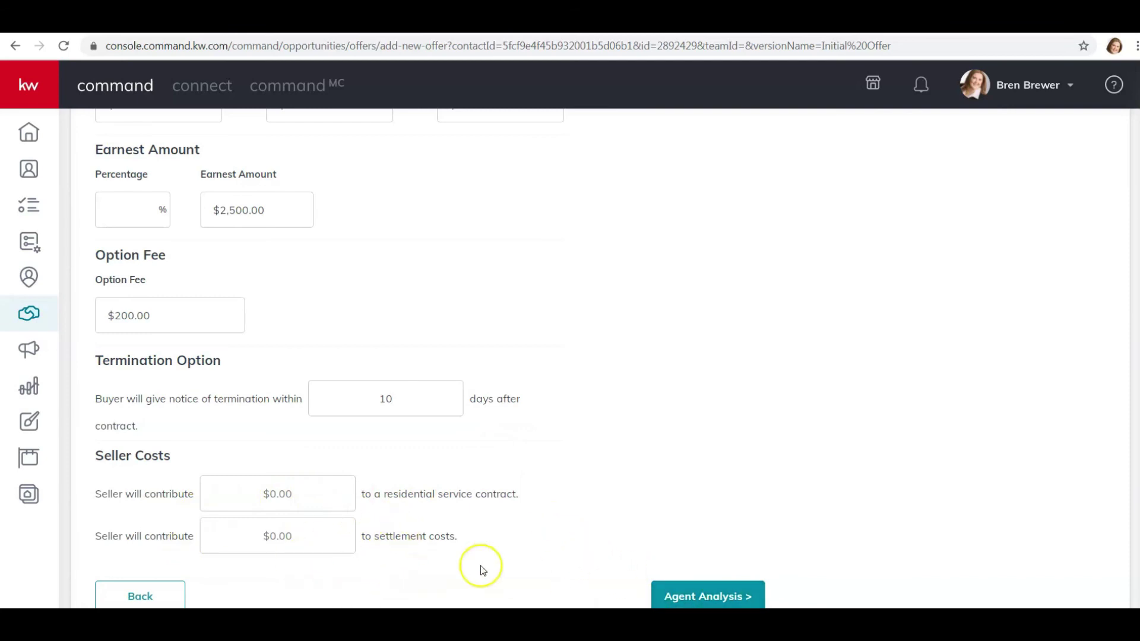
# - Fix the zero sales price with $50,000 cash and $200,000 financing, and set 1% earnest money
pyautogui.click(688, 596)
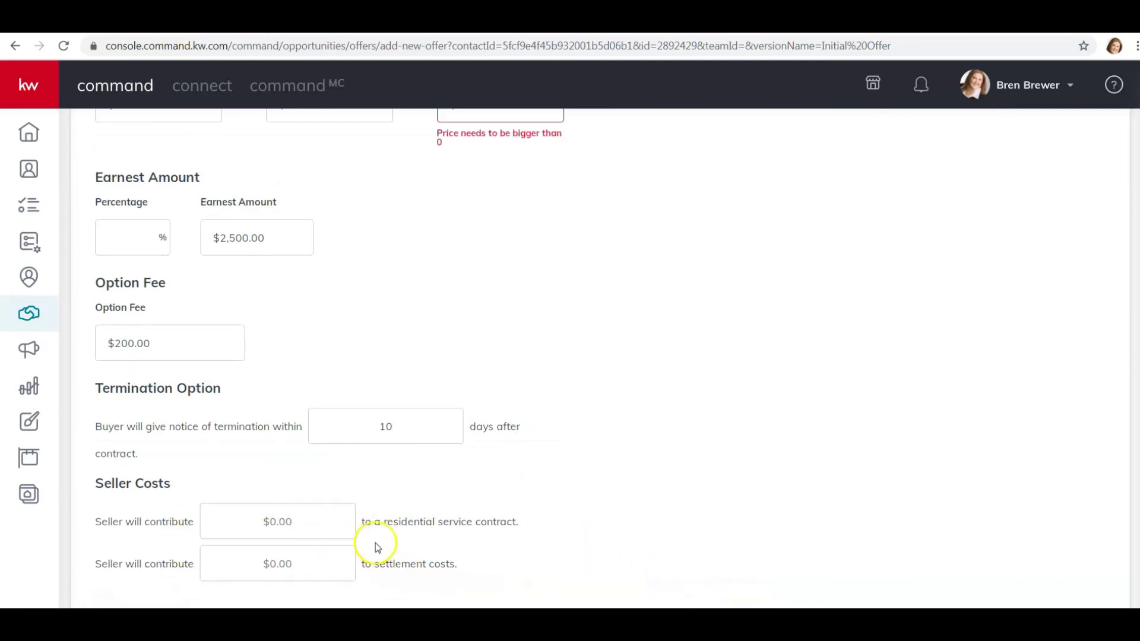
pyautogui.scroll(5, 528, 446)
pyautogui.moveTo(482, 436); pyautogui.dragTo(413, 435)
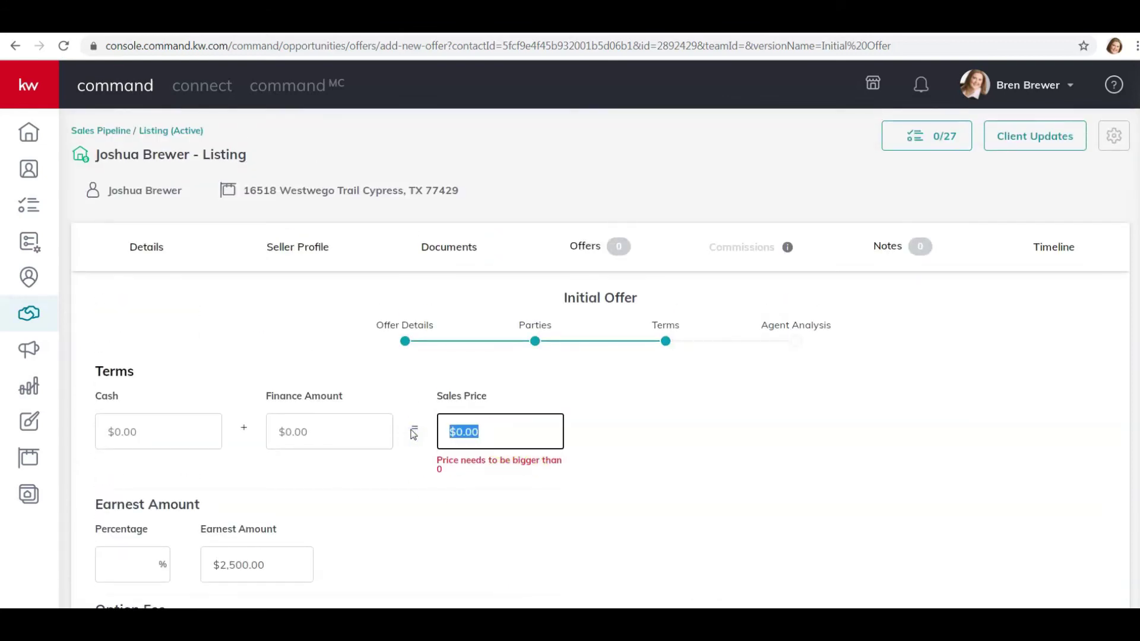
pyautogui.click(165, 433)
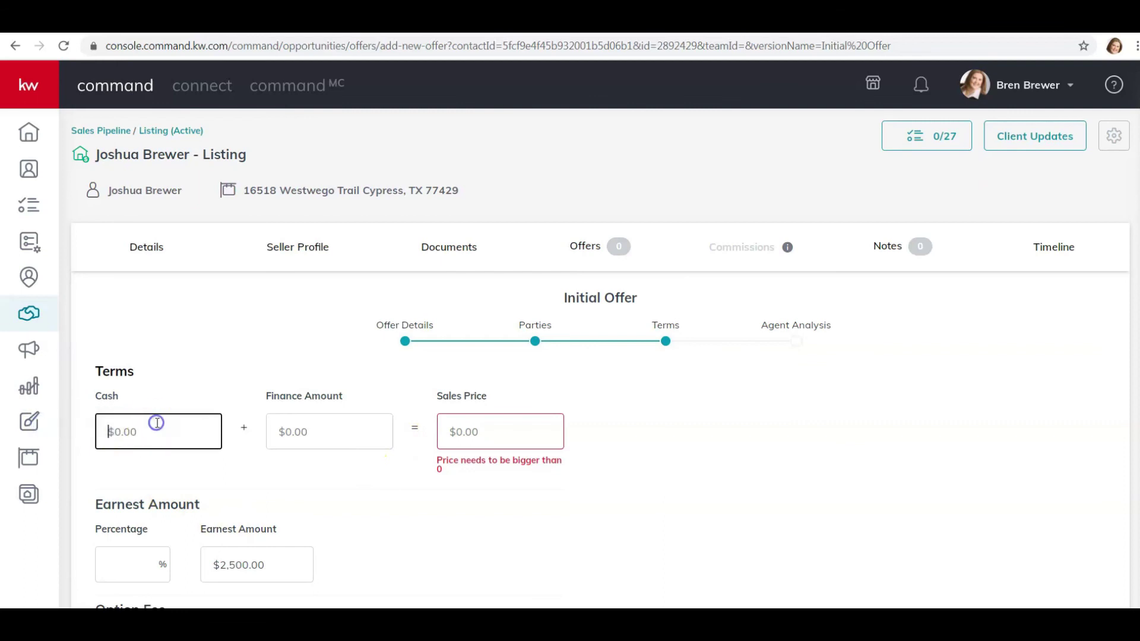
pyautogui.write('50')
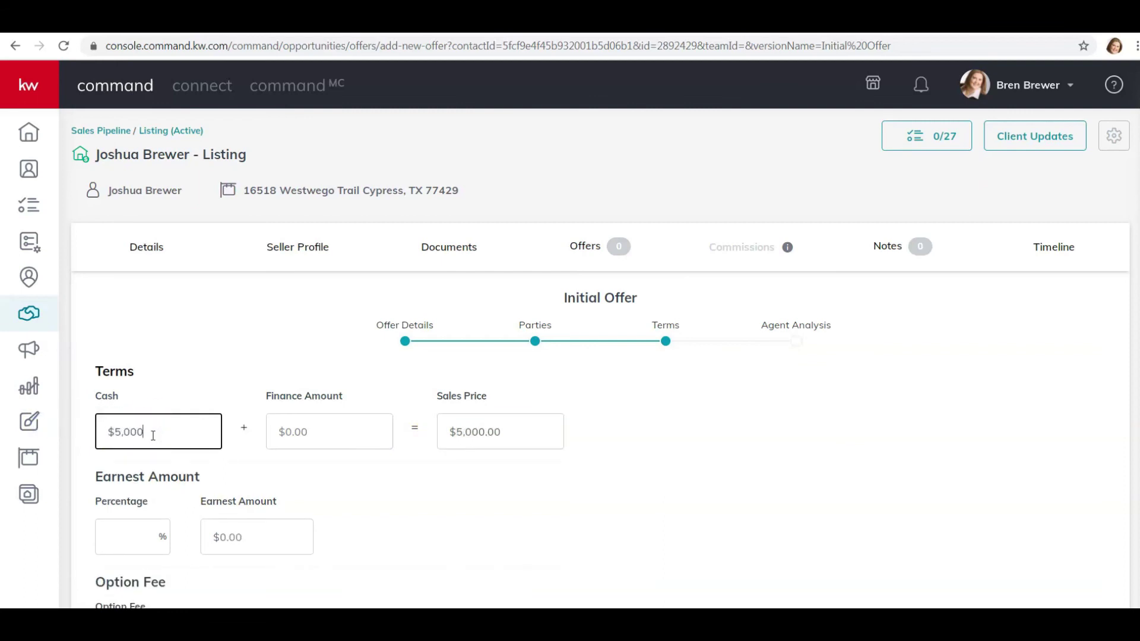
pyautogui.press('Tab')
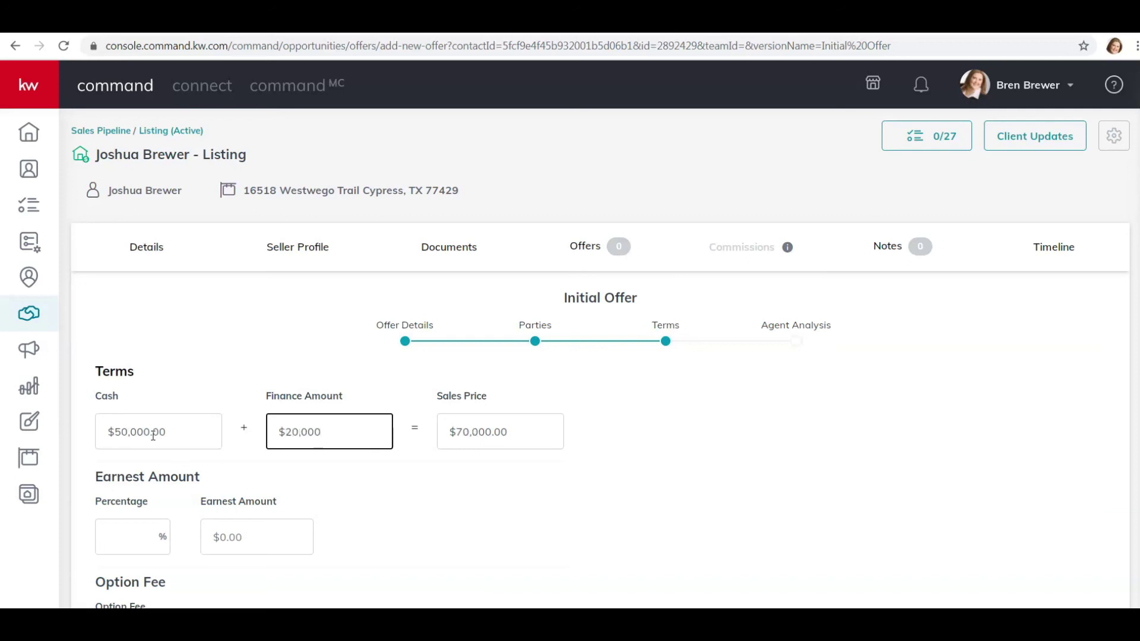
pyautogui.click(140, 539)
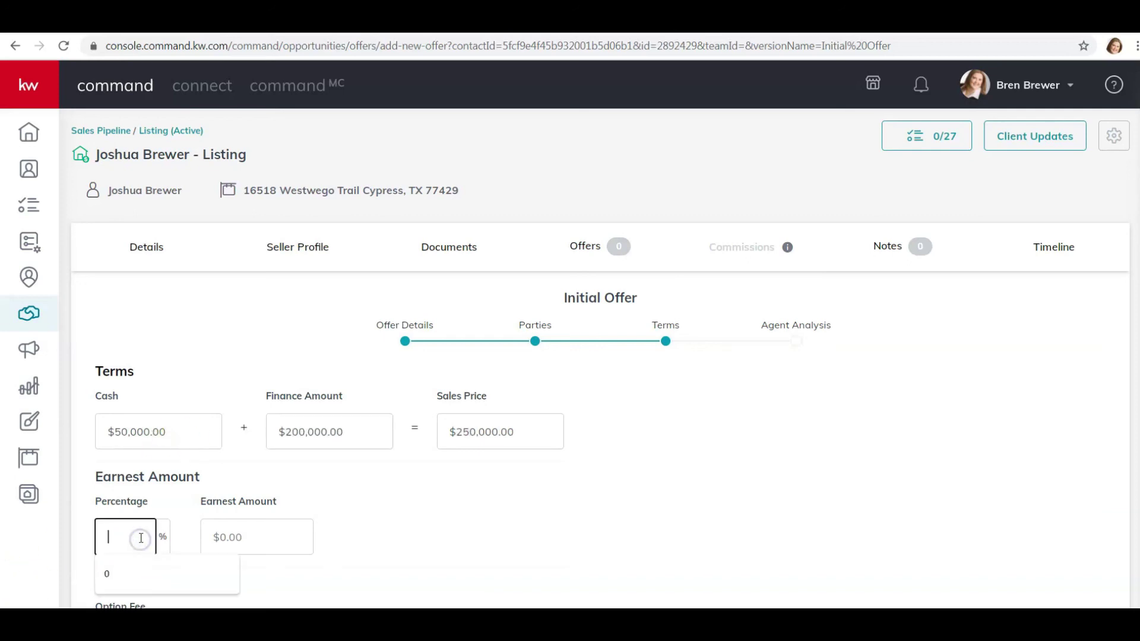
pyautogui.write('1')
pyautogui.press('Tab')
pyautogui.scroll(-4, 291, 495)
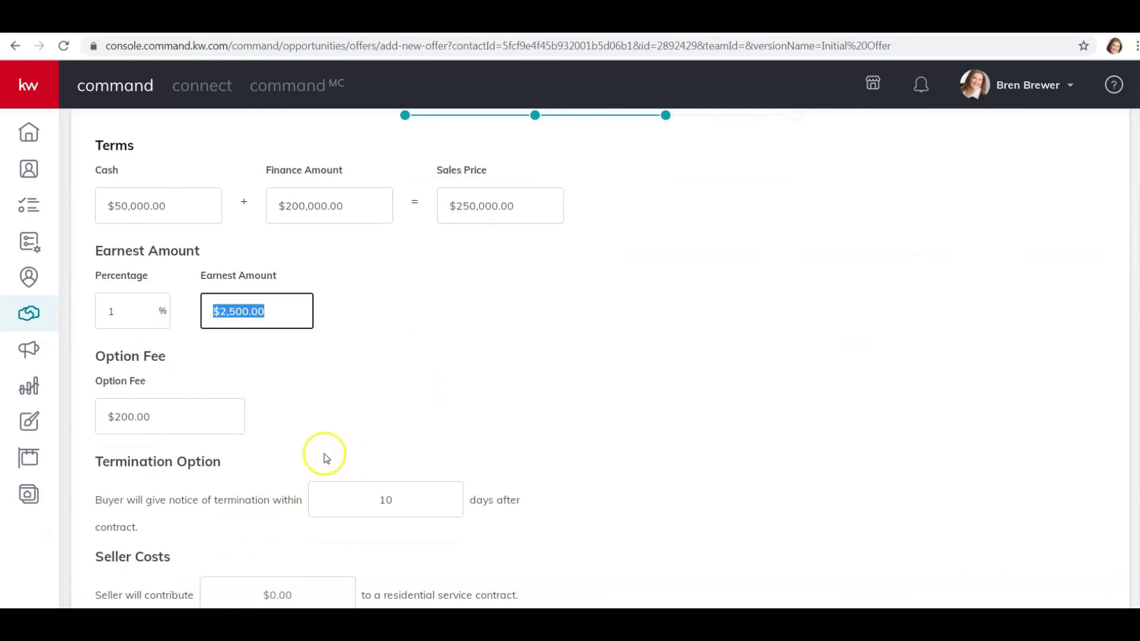
pyautogui.scroll(-2, 326, 458)
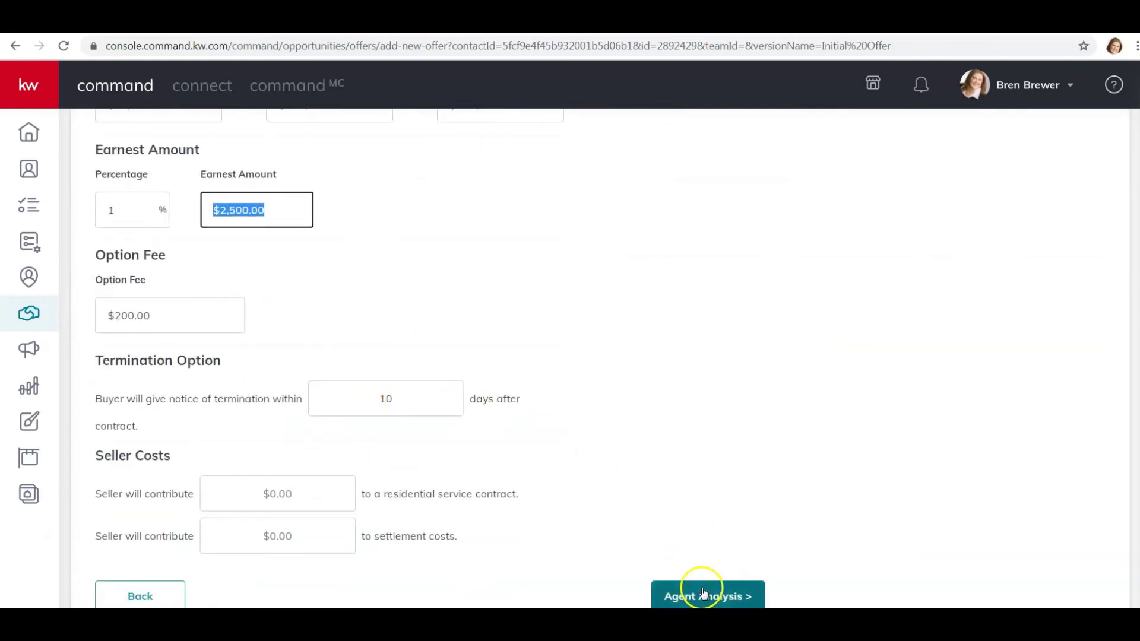
pyautogui.click(704, 594)
# - Enter pros 'Price', cons 'Financing, contingency' and a recommendation to accept, then save the offer
pyautogui.click(218, 422)
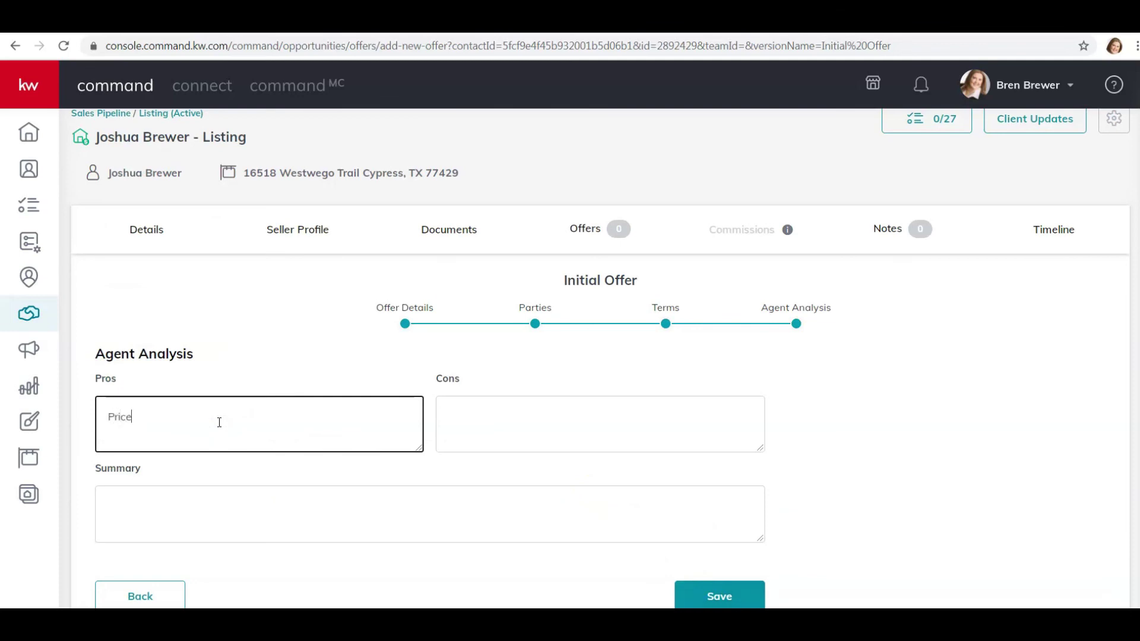
pyautogui.press('Tab')
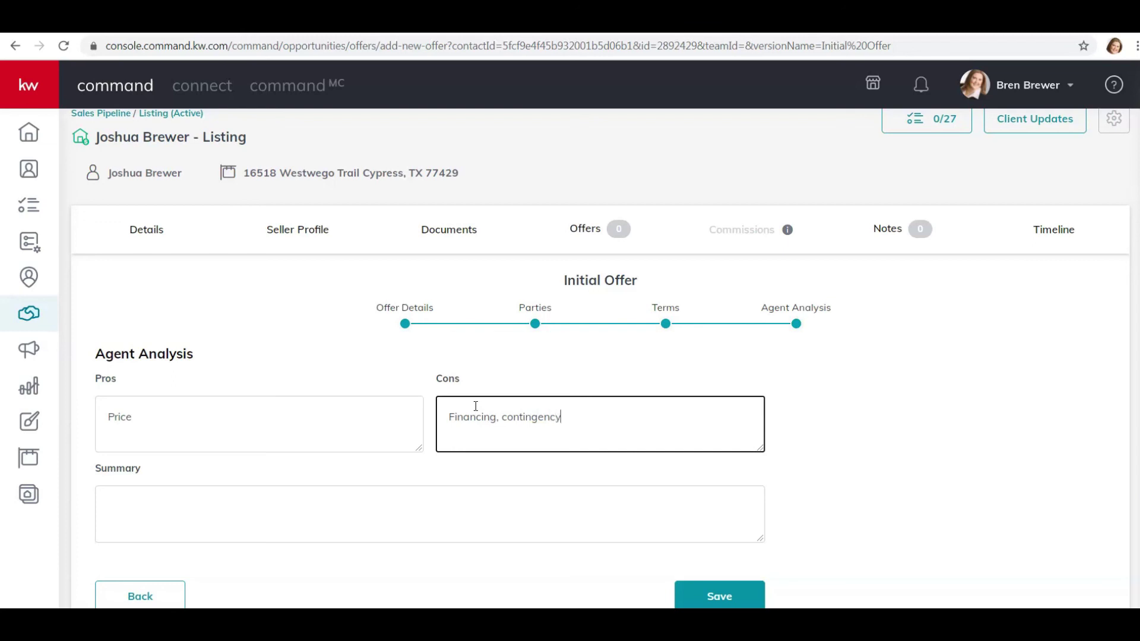
pyautogui.click(235, 520)
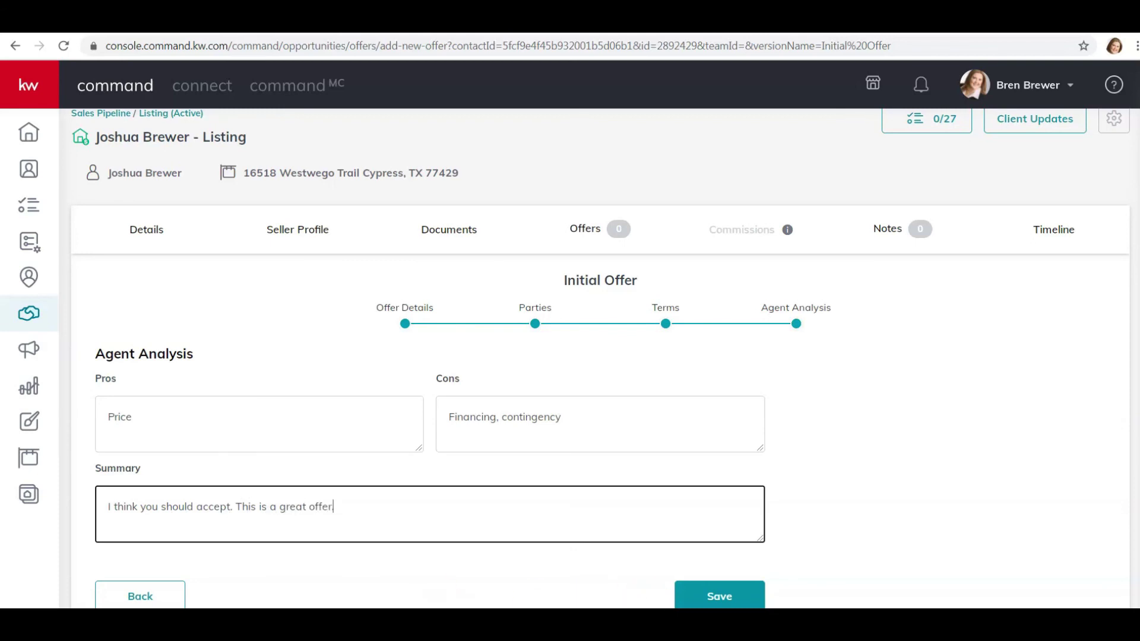
pyautogui.click(718, 596)
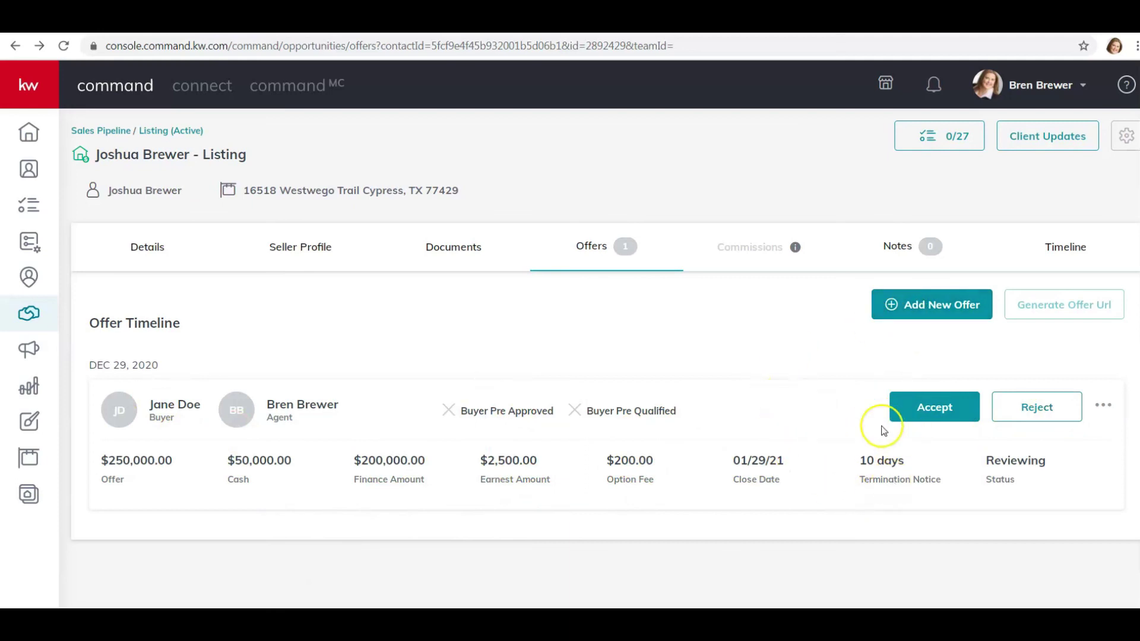
# - Accept the $250,000 offer and view the listing's commission details
pyautogui.click(918, 407)
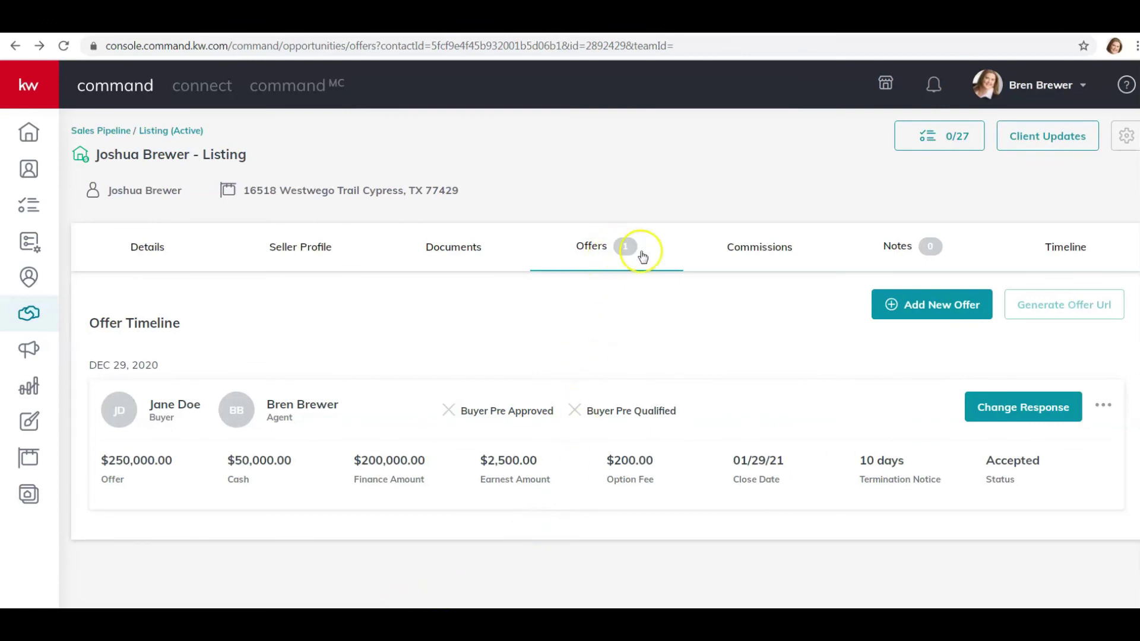
pyautogui.click(755, 251)
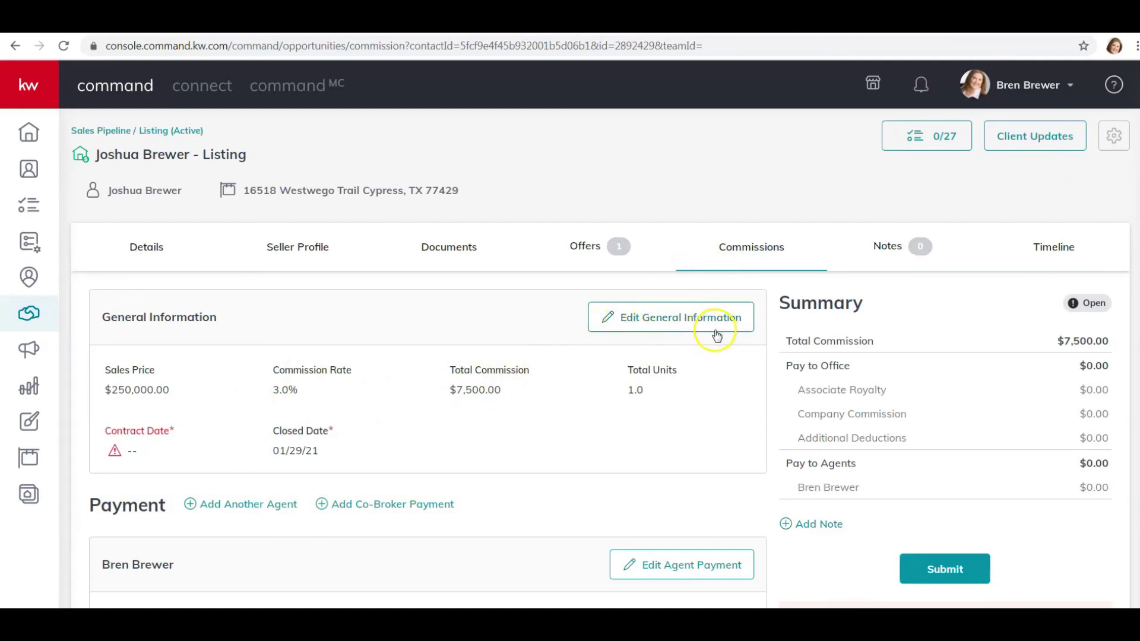
# - Scroll through the $7,500 commission breakdown to review it
pyautogui.scroll(-1, 618, 352)
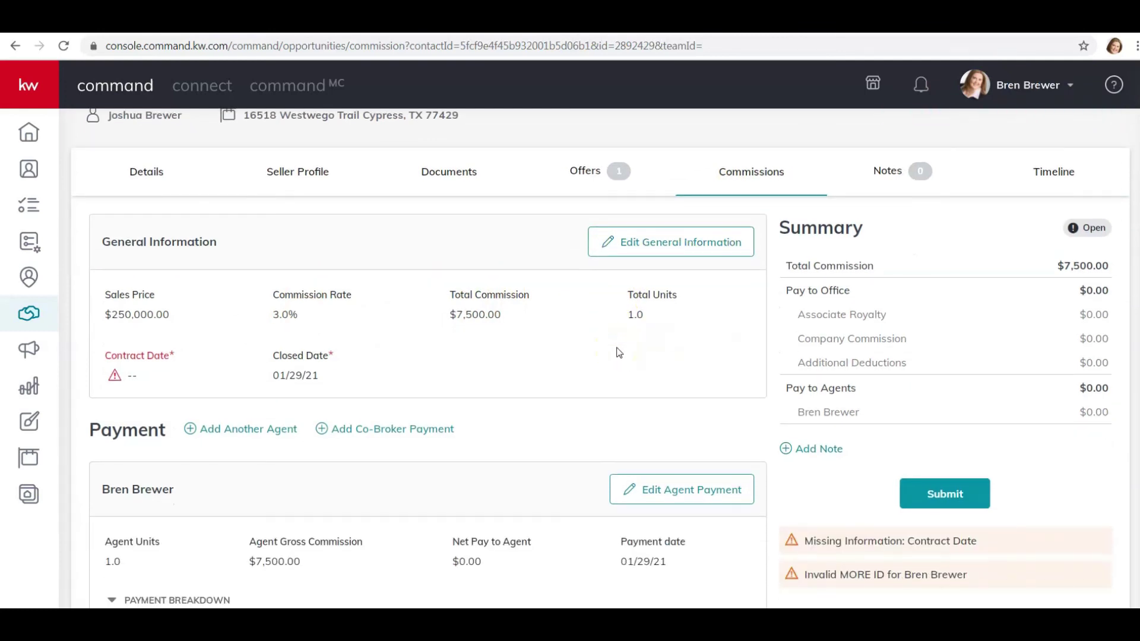
pyautogui.scroll(-1, 569, 362)
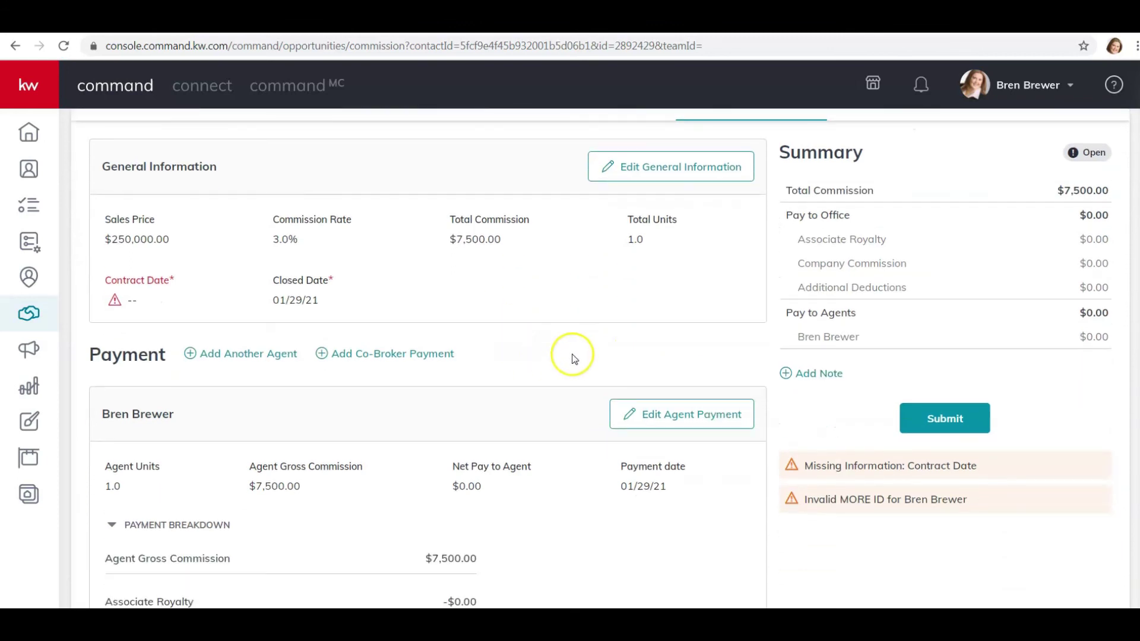
pyautogui.scroll(-1, 571, 358)
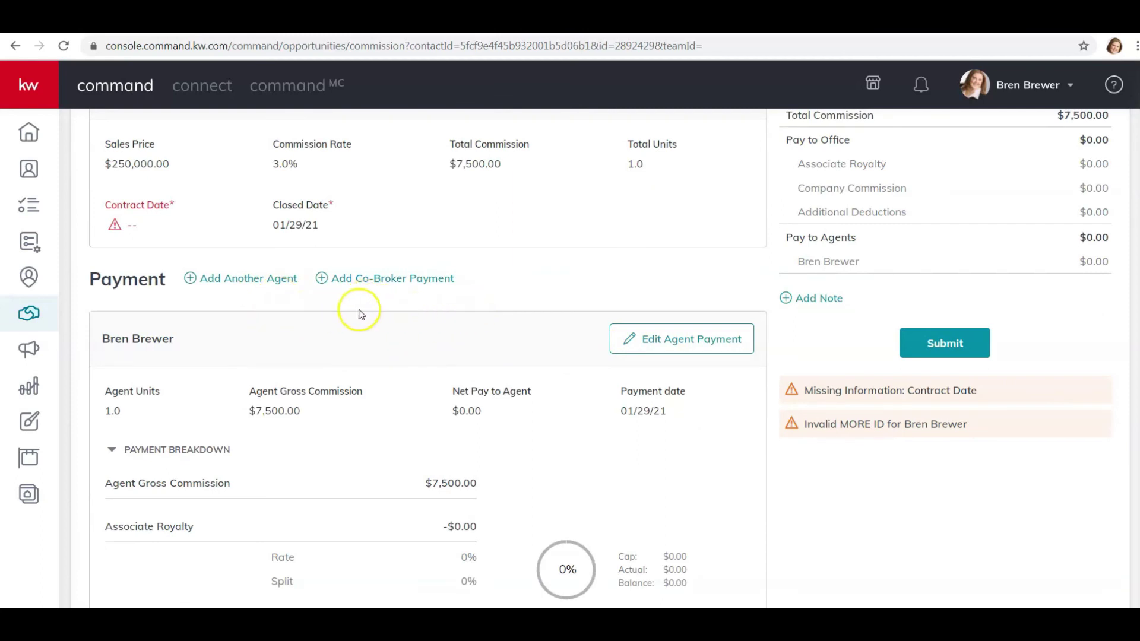
pyautogui.scroll(-1, 438, 326)
pyautogui.scroll(-3, 479, 330)
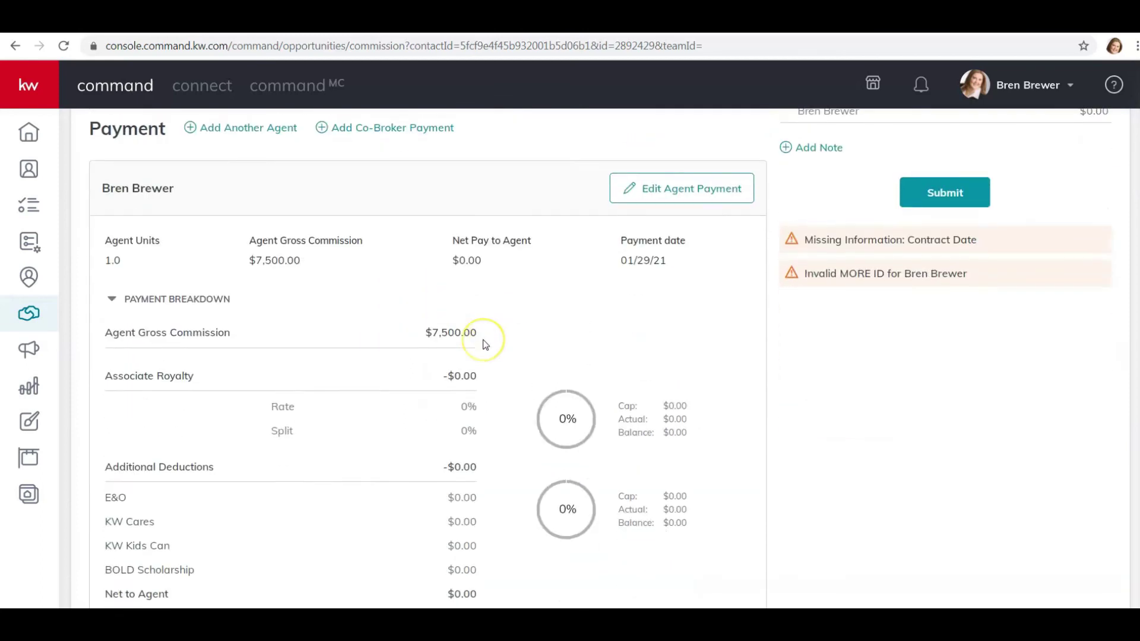
pyautogui.scroll(2, 484, 341)
pyautogui.scroll(5, 485, 344)
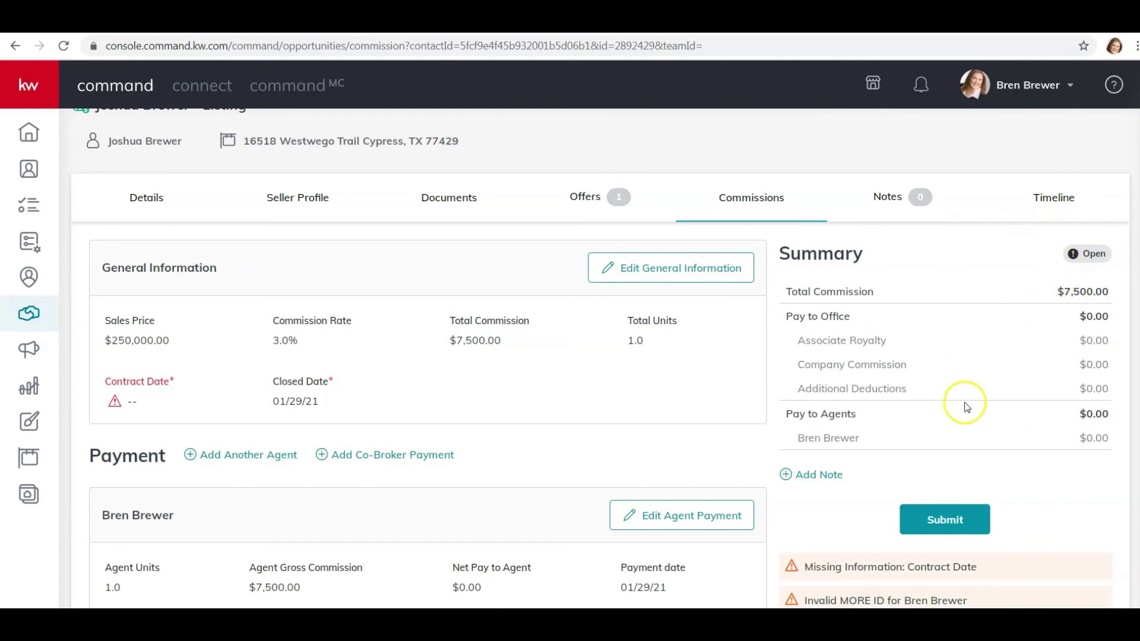
# - Submit the commission while declining the KW Cares donation, then show the Under Contract document checklist
pyautogui.click(944, 518)
pyautogui.click(361, 406)
pyautogui.click(563, 480)
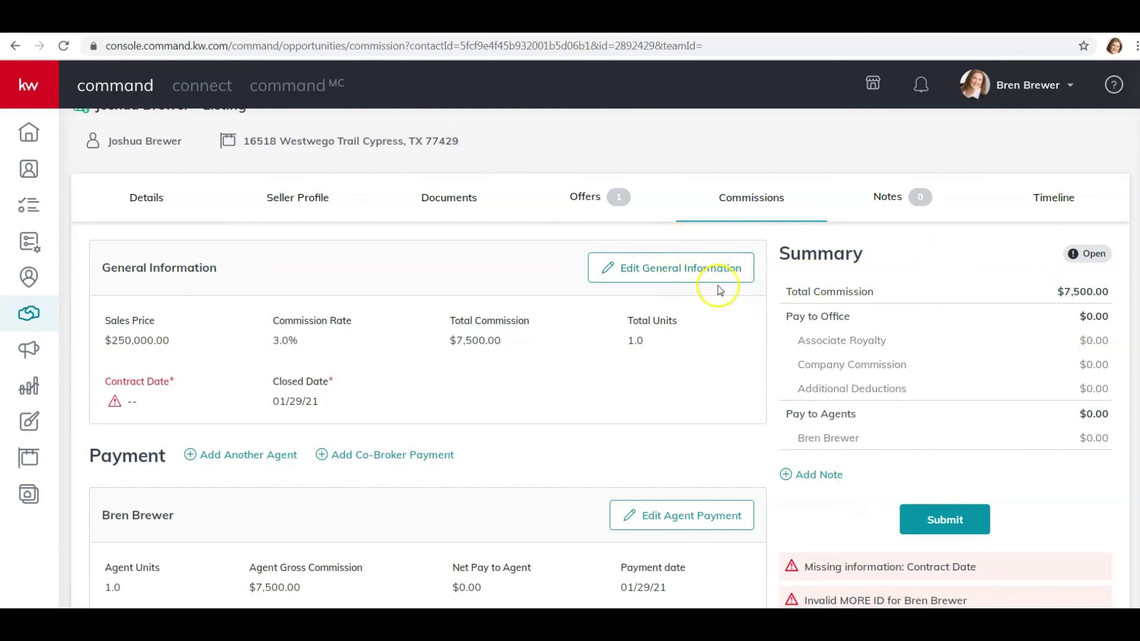
pyautogui.click(461, 201)
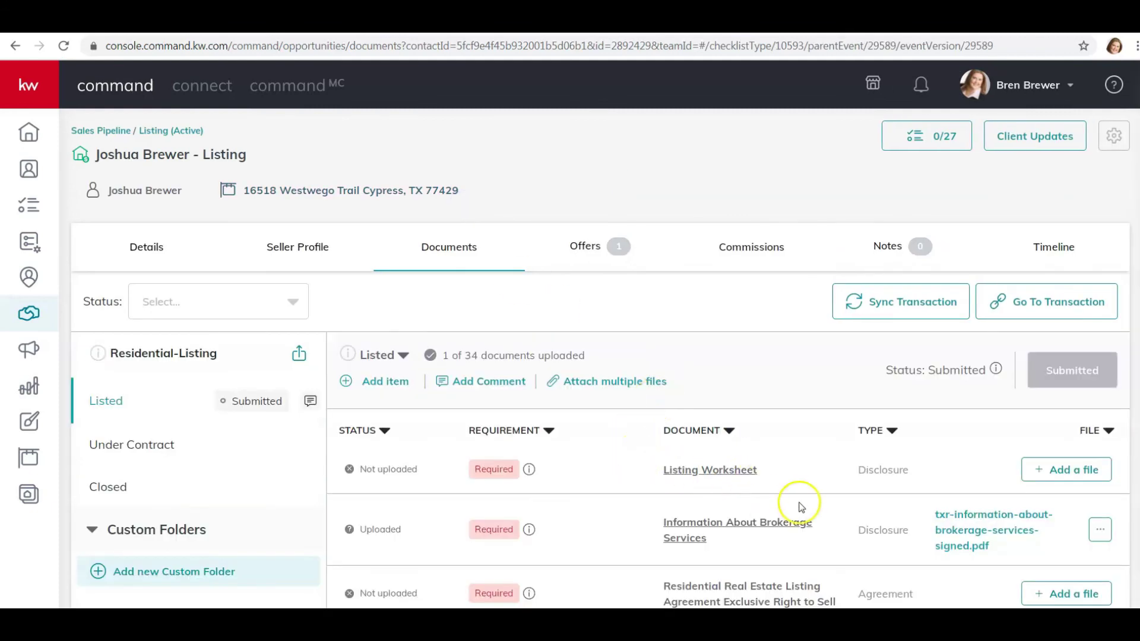
pyautogui.click(153, 453)
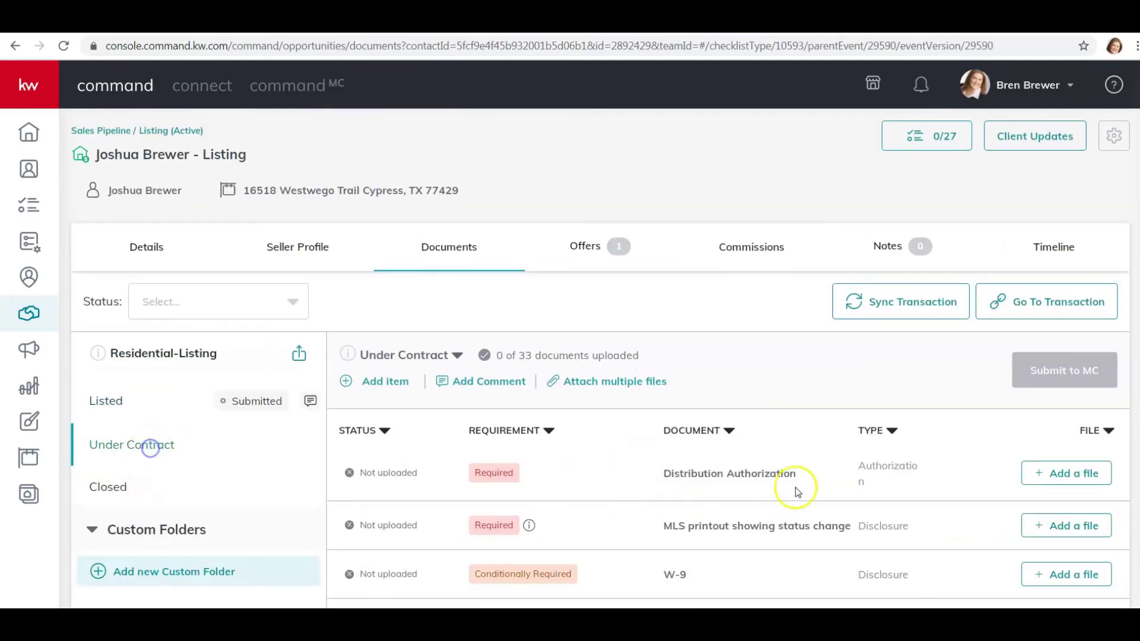